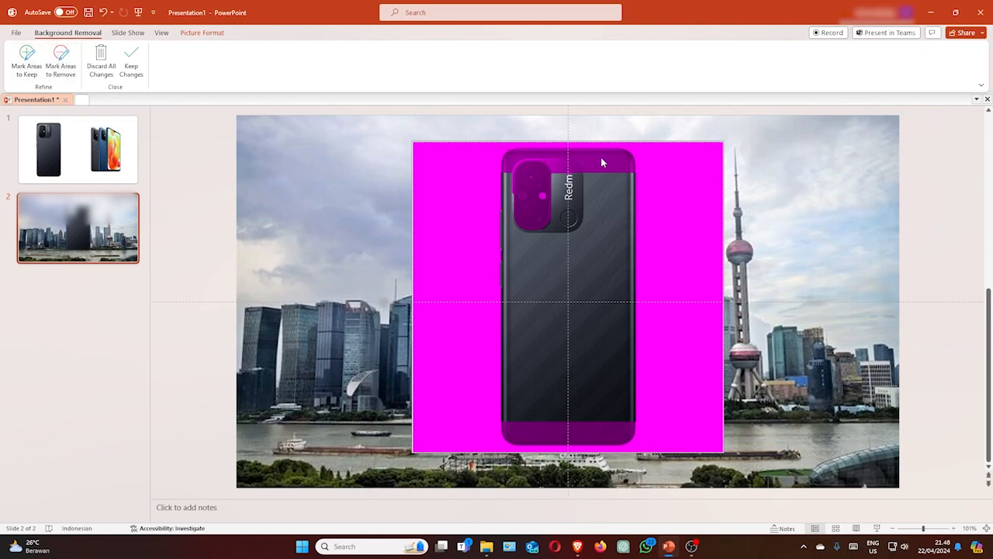
- Mark the dark phone's camera and top and bottom strips as areas to keep
left_click(27, 64)
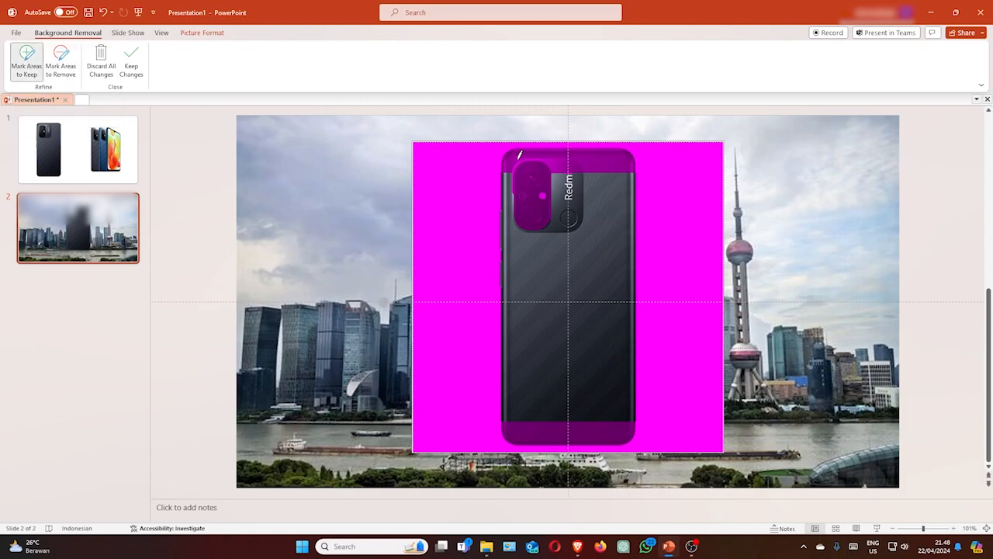
left_click_drag(519, 155, 616, 155)
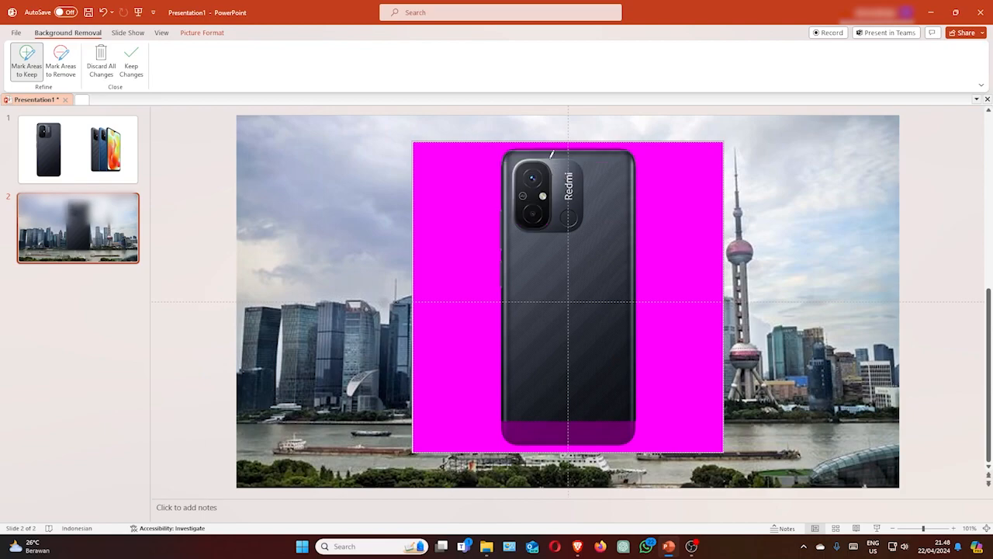
left_click_drag(522, 144, 604, 145)
left_click_drag(520, 429, 625, 429)
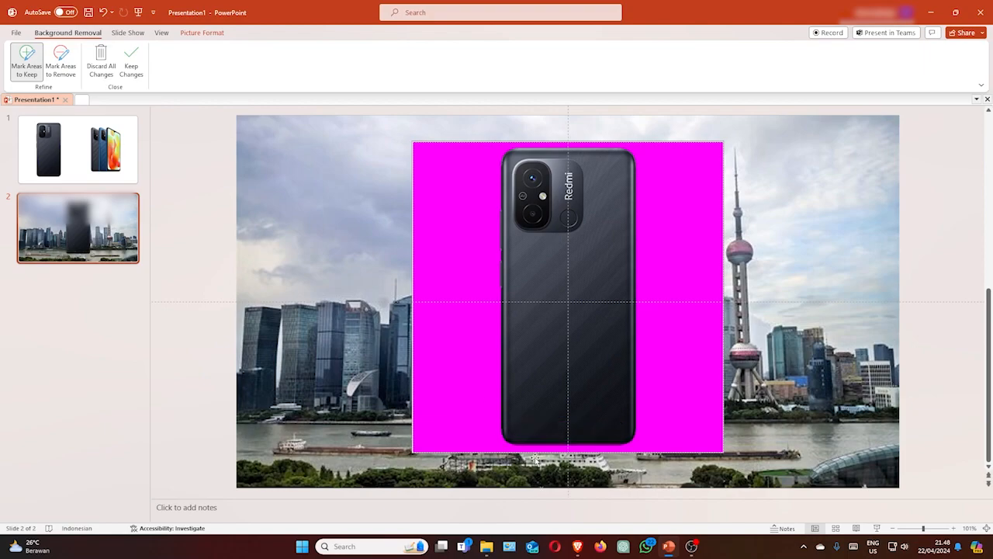
left_click_drag(529, 443, 579, 442)
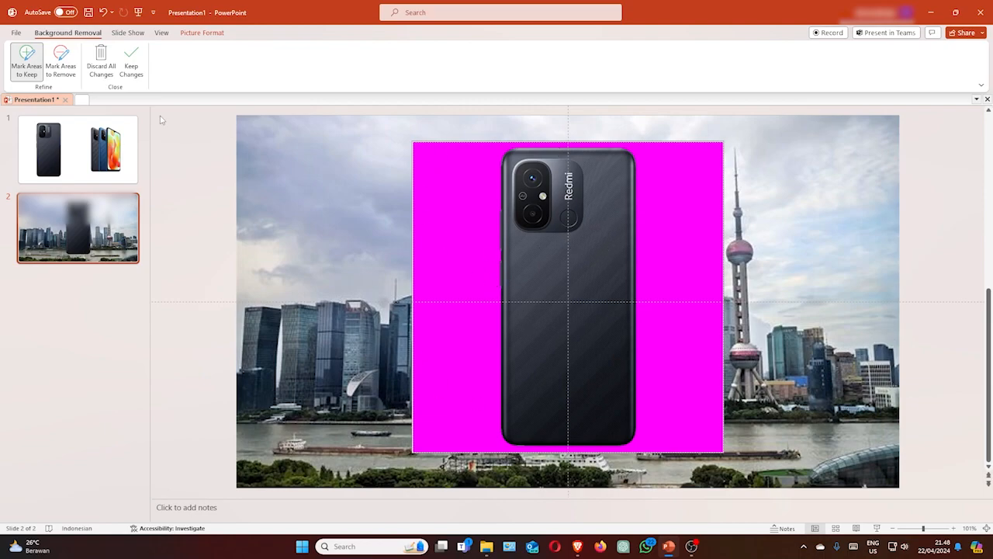
- Apply the background removal and move the dark phone left over the skyline
left_click(129, 65)
mouse_move(620, 215)
left_mouse_down()
mouse_move(507, 209)
mouse_move(416, 219)
mouse_move(643, 260)
mouse_move(742, 236)
mouse_move(621, 217)
mouse_move(608, 195)
mouse_move(606, 205)
left_mouse_up()
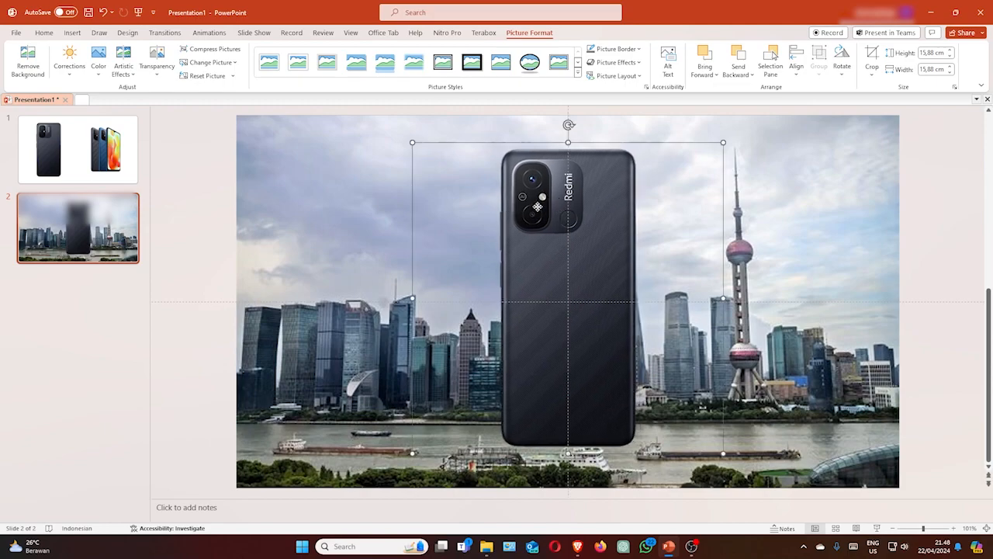
left_click_drag(535, 206, 370, 199)
- Insert the blue Redmi phone PNG from this device onto slide 2 and nudge it up
left_click(72, 33)
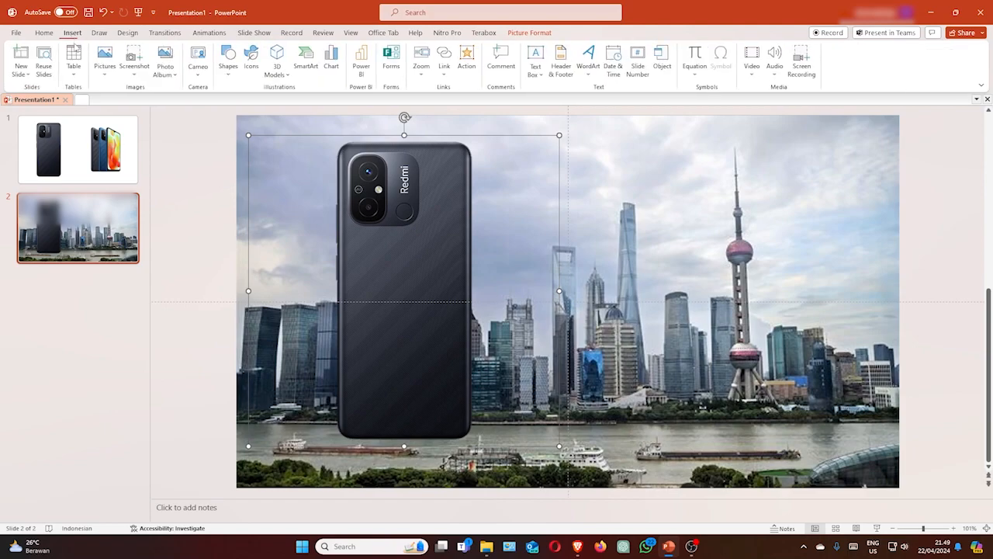
left_click(105, 69)
left_click(120, 104)
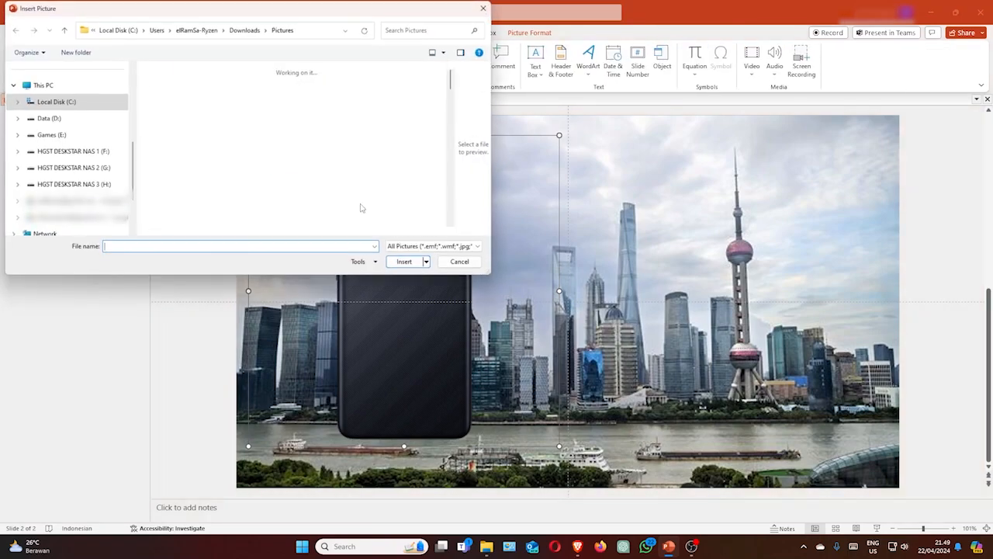
left_click(212, 148)
left_click(405, 262)
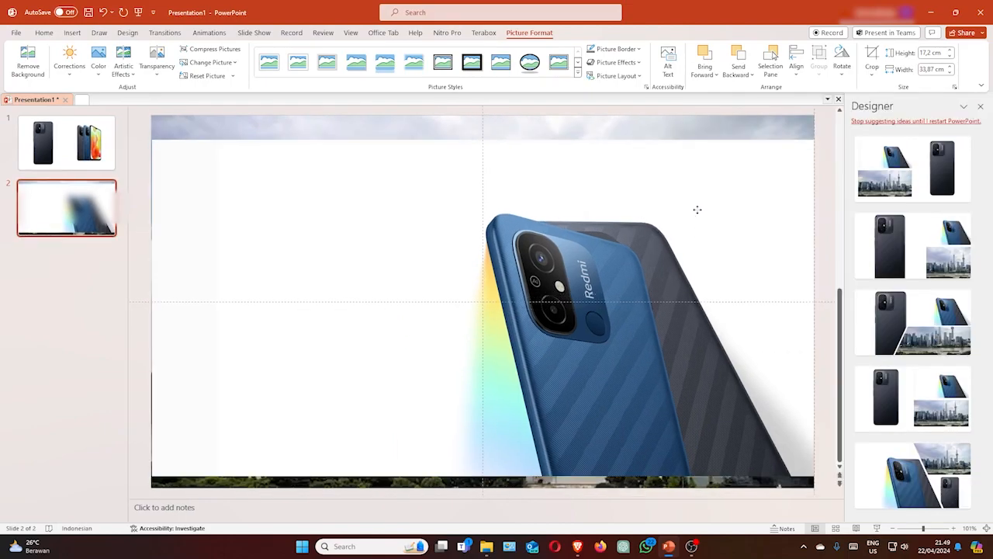
left_click_drag(697, 209, 695, 208)
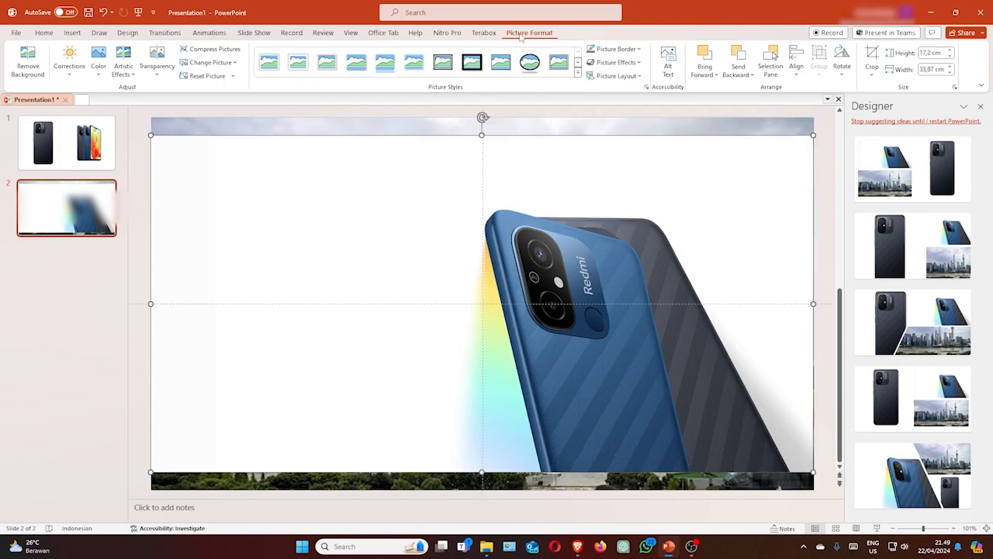
- Start removing the blue phone's background and mark its bottom edge to keep
left_click(31, 59)
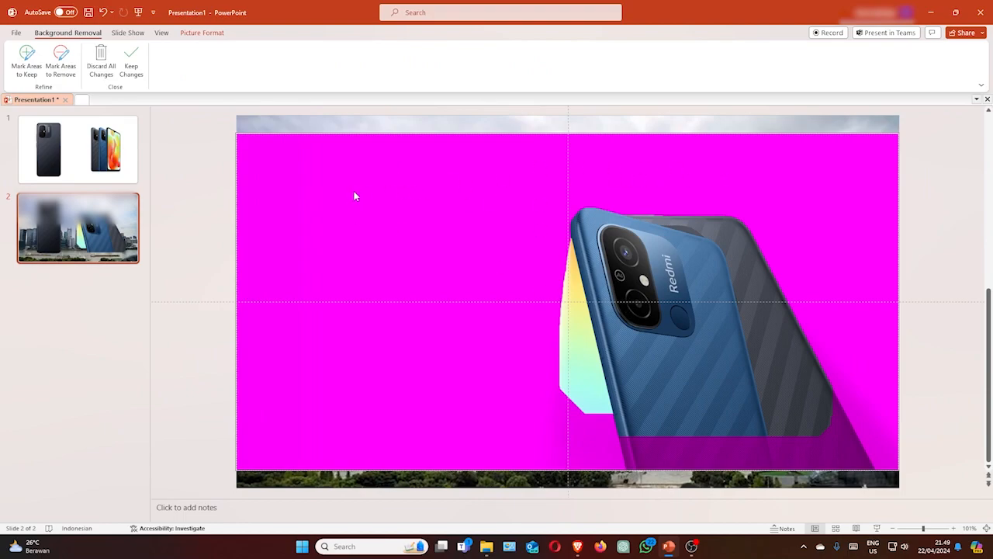
left_click(35, 62)
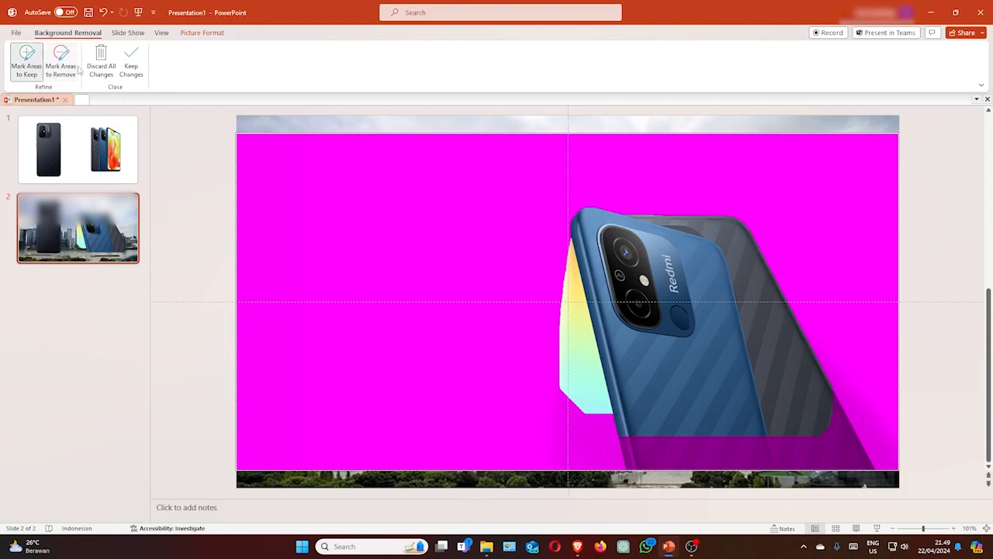
mouse_move(645, 454)
left_mouse_down()
mouse_move(781, 450)
mouse_move(842, 427)
mouse_move(863, 456)
left_mouse_up()
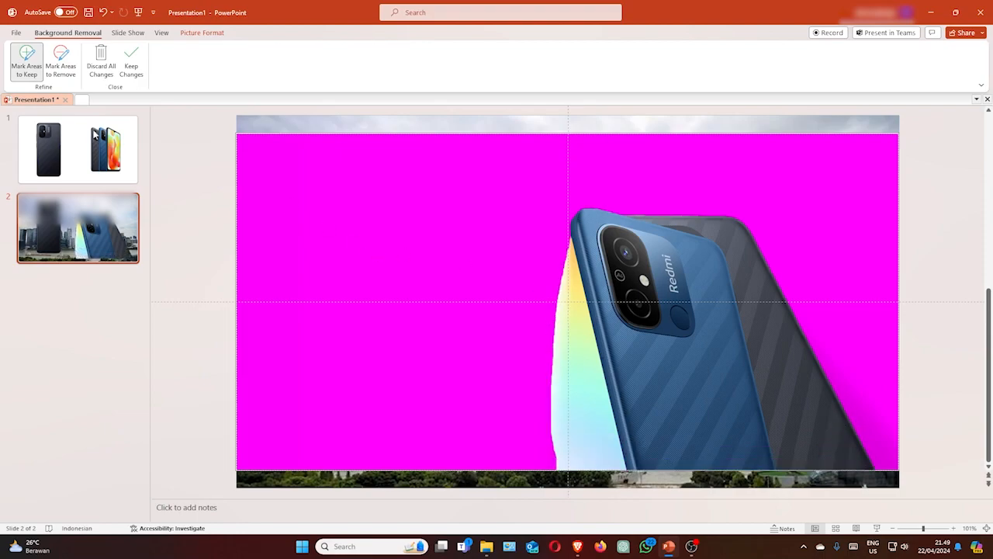
- Remove the rainbow glow along the left edge, apply the removal, and move the phone up-left
left_click(62, 68)
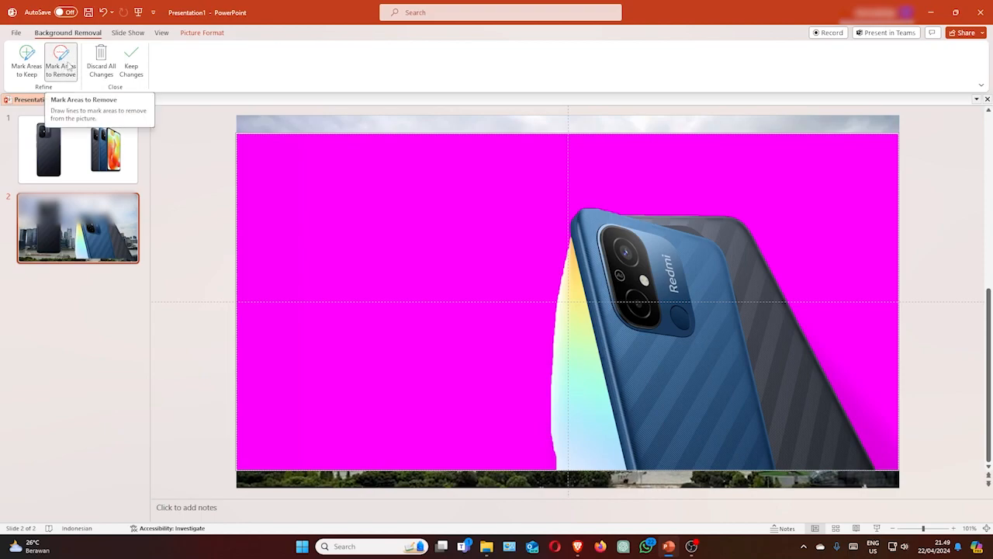
left_click_drag(564, 249, 580, 302)
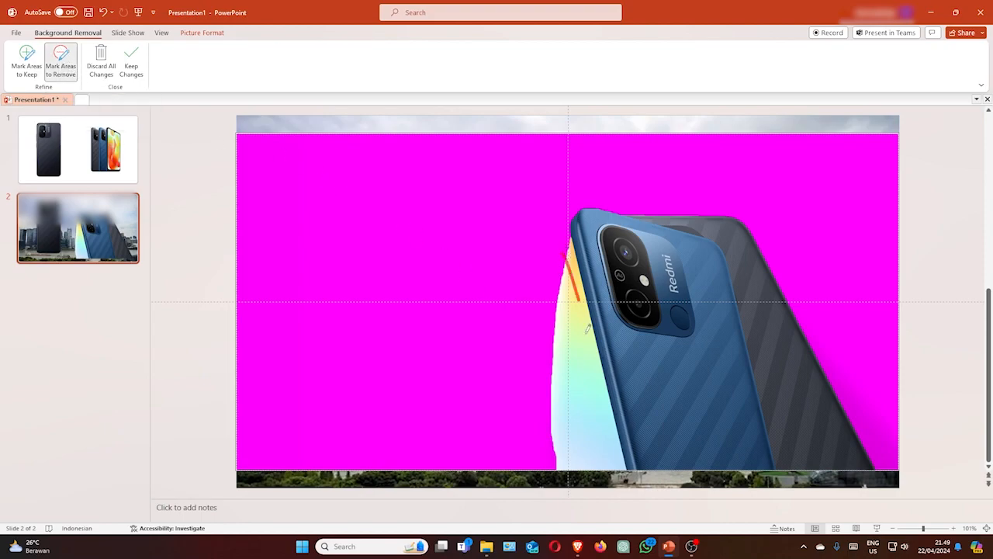
left_click_drag(539, 340, 569, 394)
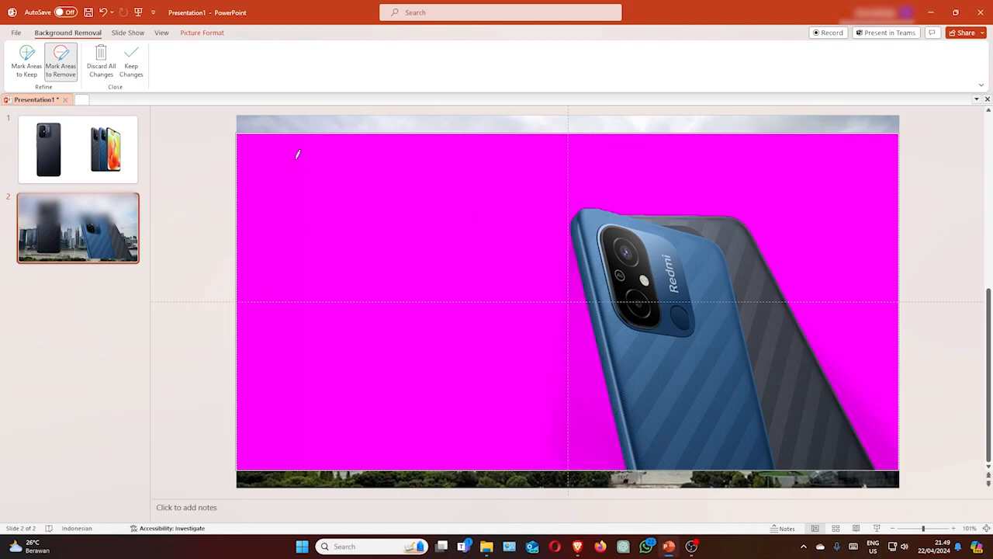
left_click(131, 60)
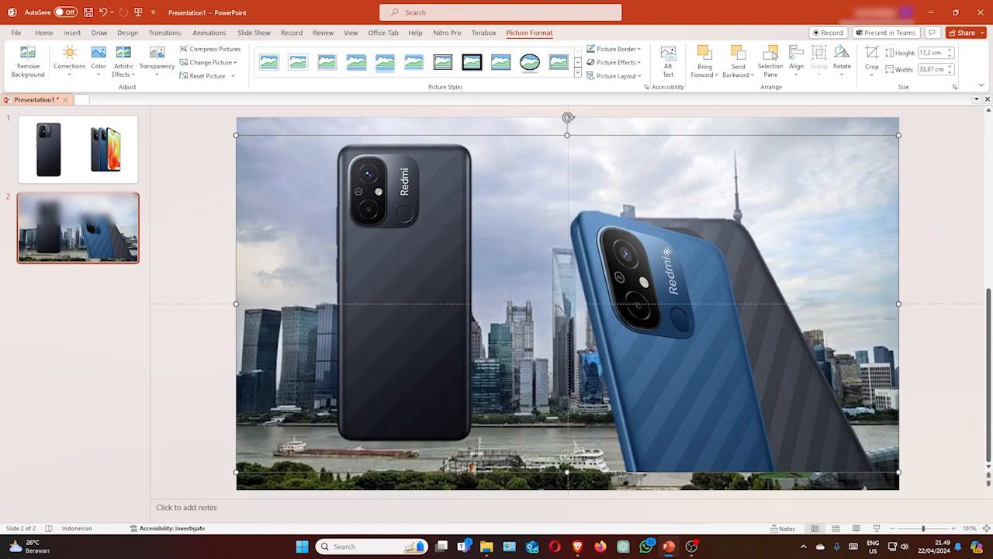
left_click_drag(667, 252, 611, 211)
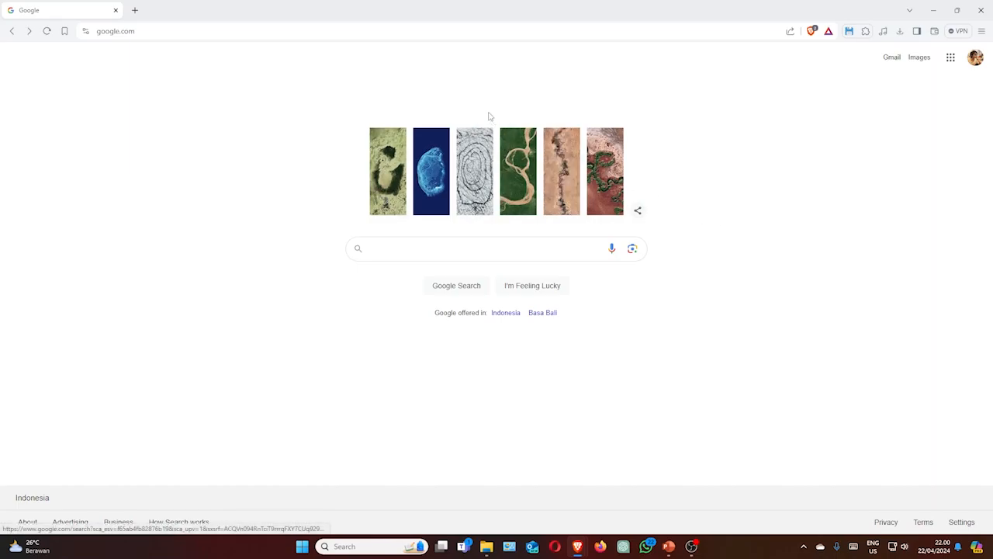
- Go to pngwing.com in the browser
left_click(430, 31)
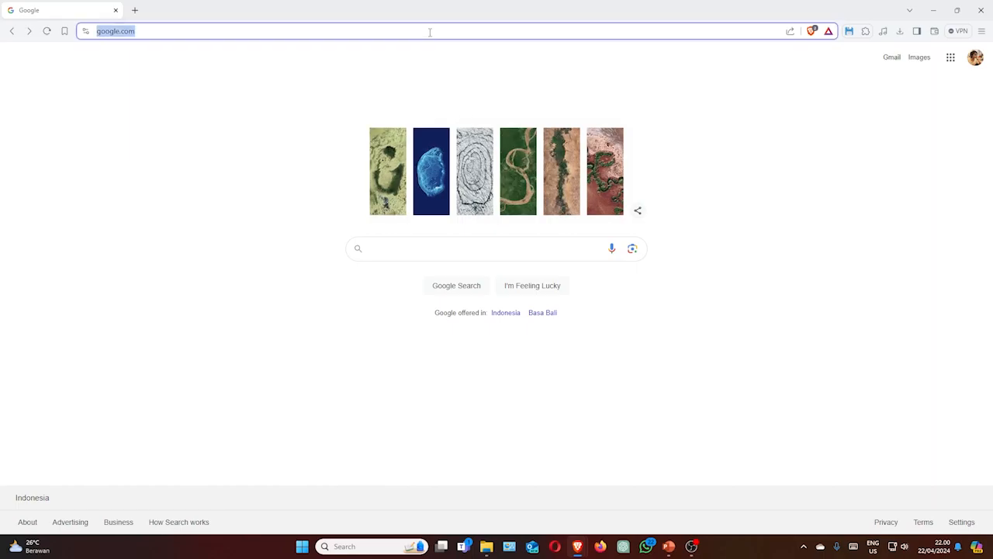
type("png")
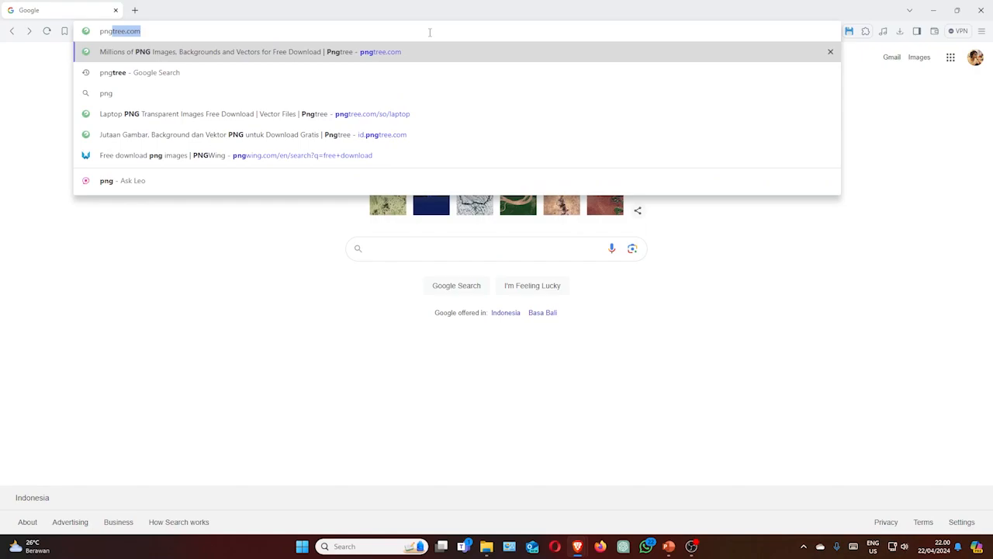
type("wing")
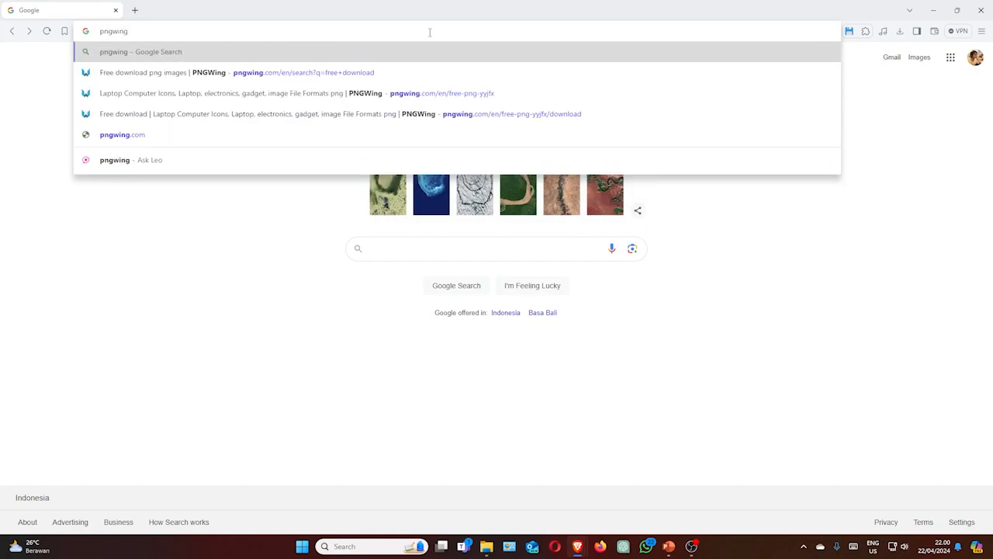
type(".com")
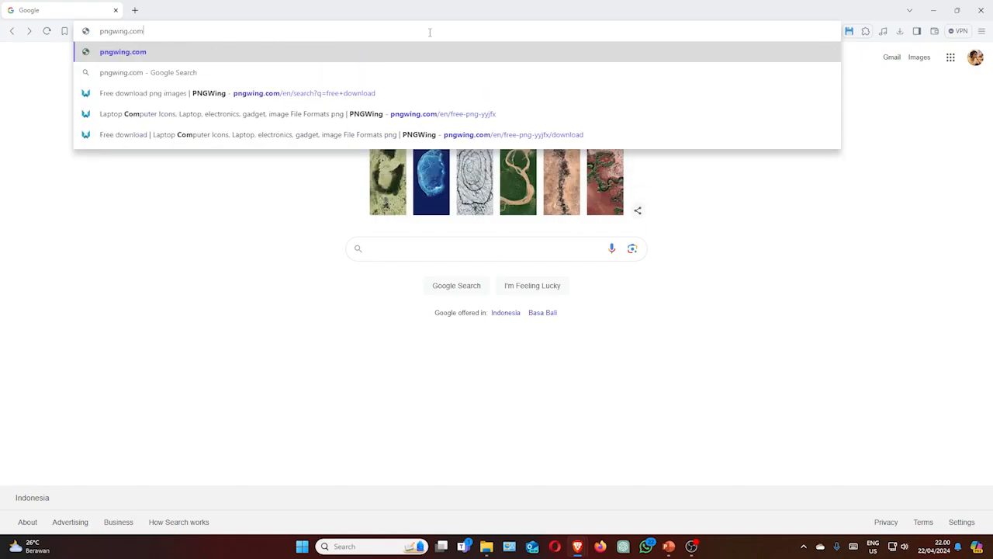
key("Return")
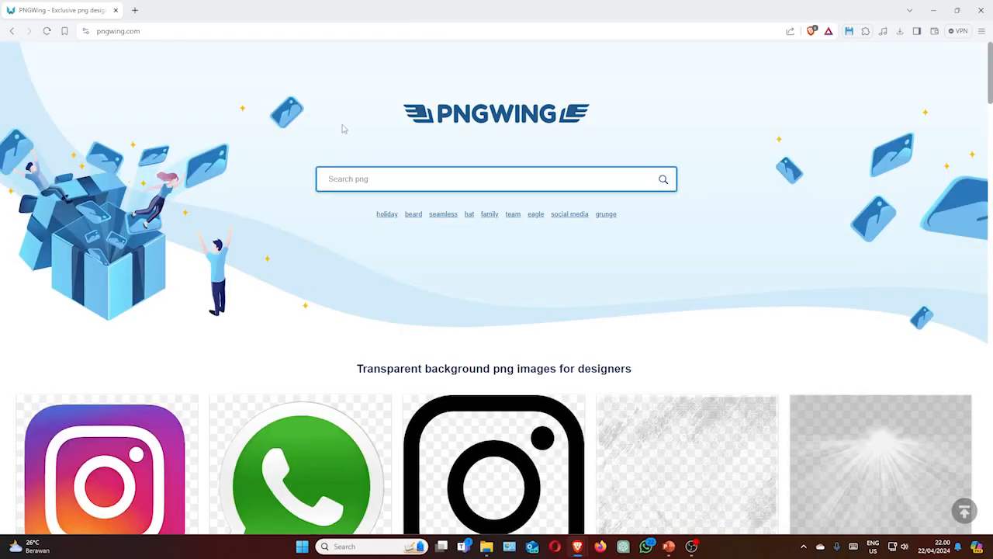
- Search PNGWing for 'lap' and browse the laptop image results
left_click(395, 180)
type("laptop")
key("Return")
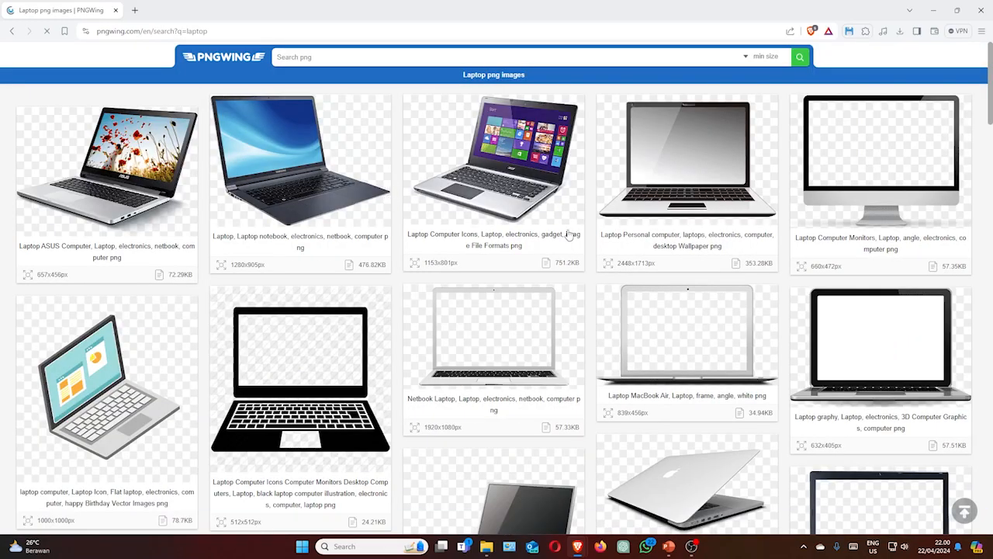
scroll(422, 281, "down", 4)
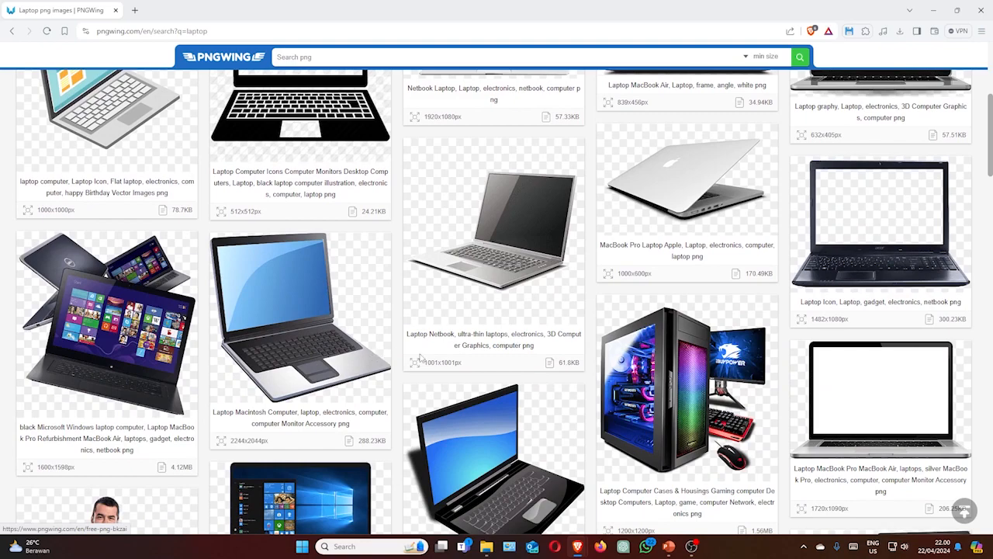
scroll(463, 383, "up", 2)
scroll(463, 383, "up", 2)
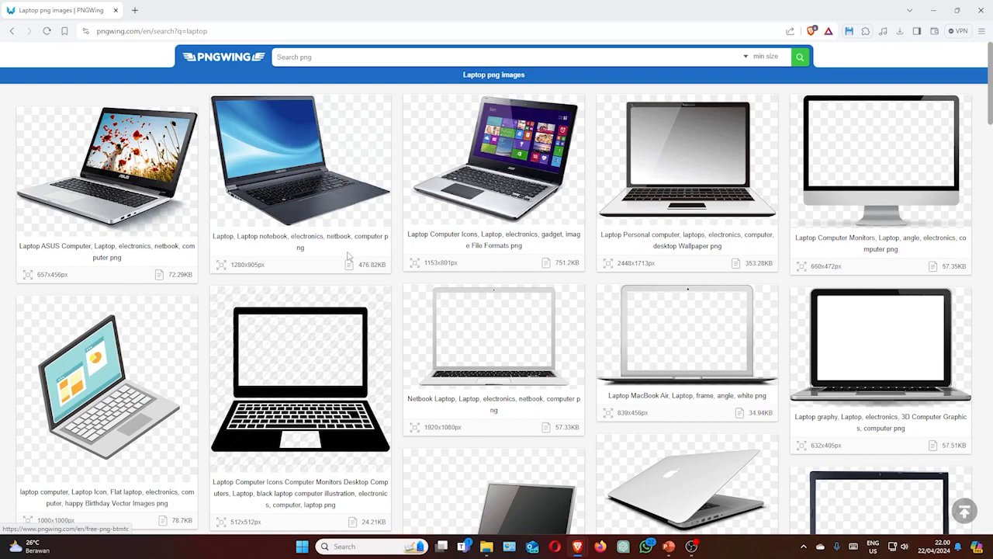
scroll(310, 357, "down", 2)
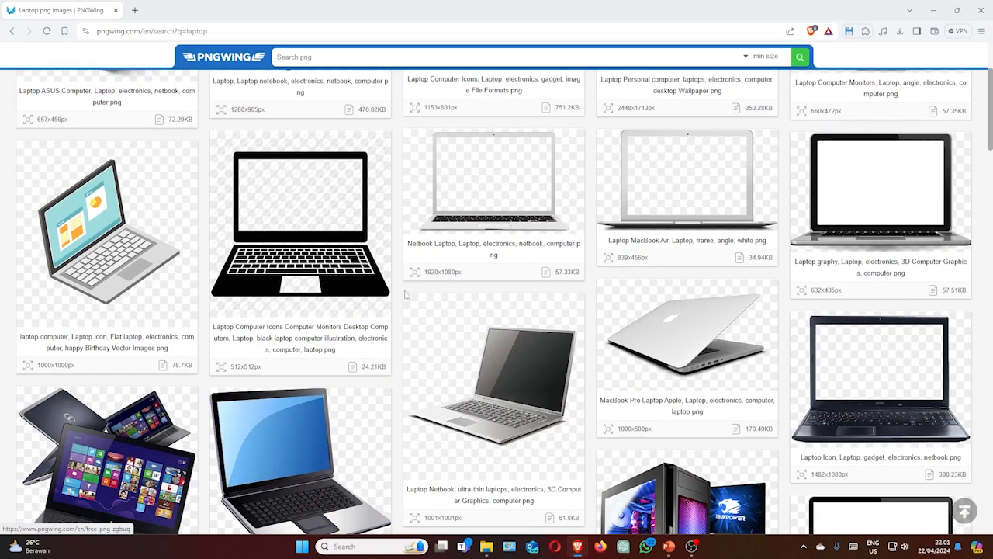
scroll(401, 371, "down", 2)
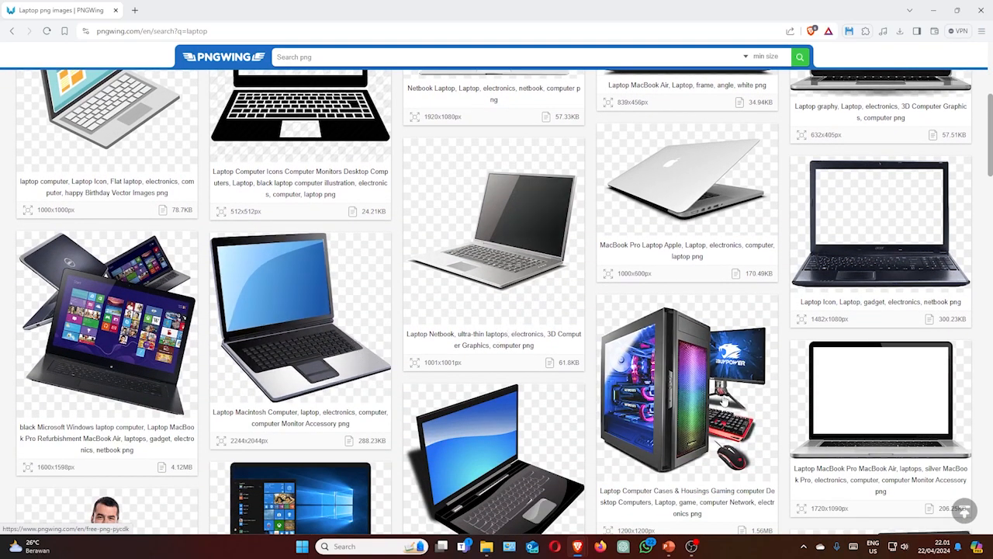
scroll(383, 328, "up", 4)
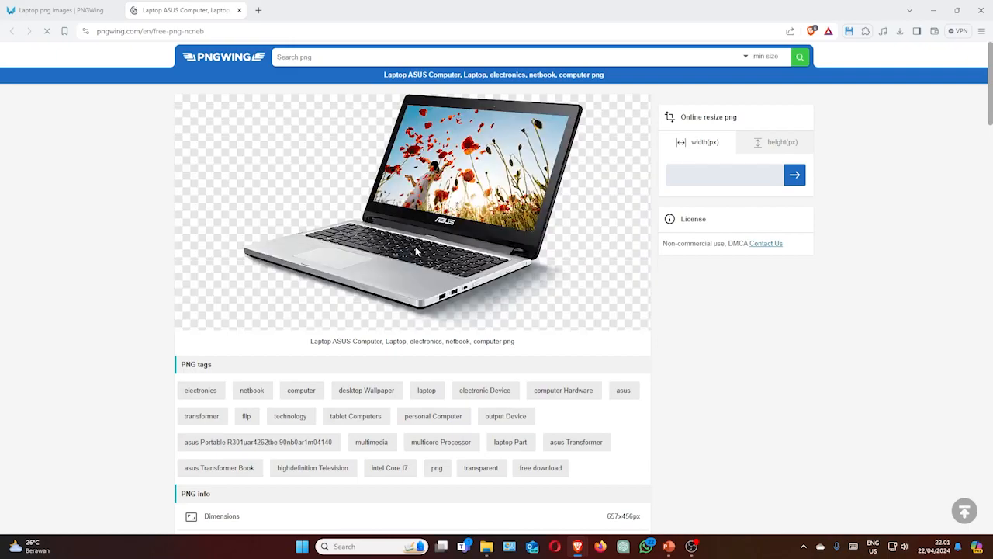
- Download the ASUS laptop PNG and start naming the file 'Lap'
scroll(264, 233, "down", 4)
scroll(350, 248, "up", 1)
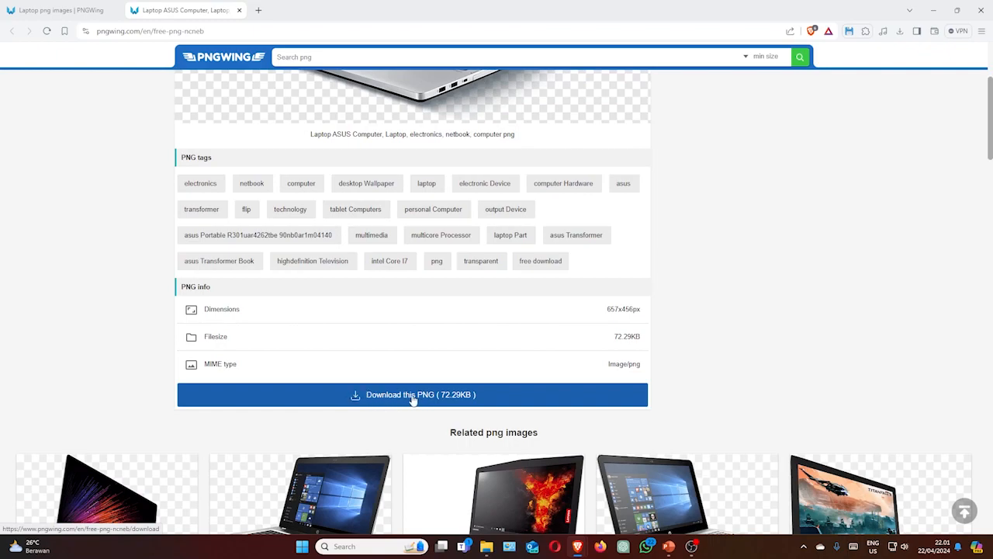
left_click(411, 398)
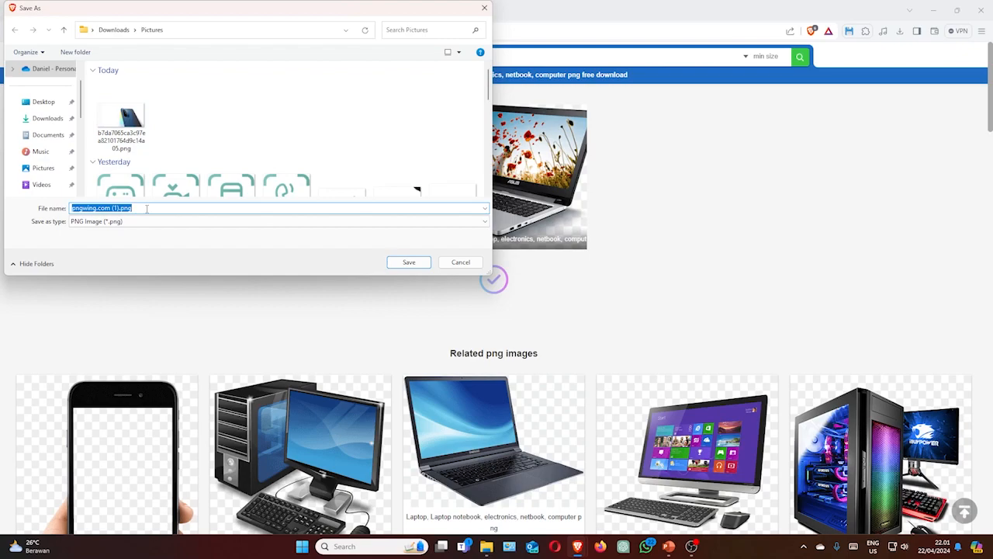
type("Laptop 1")
- Save the PNG as Laptop 1.png and open it from the Pictures folder in Photos
left_click(409, 263)
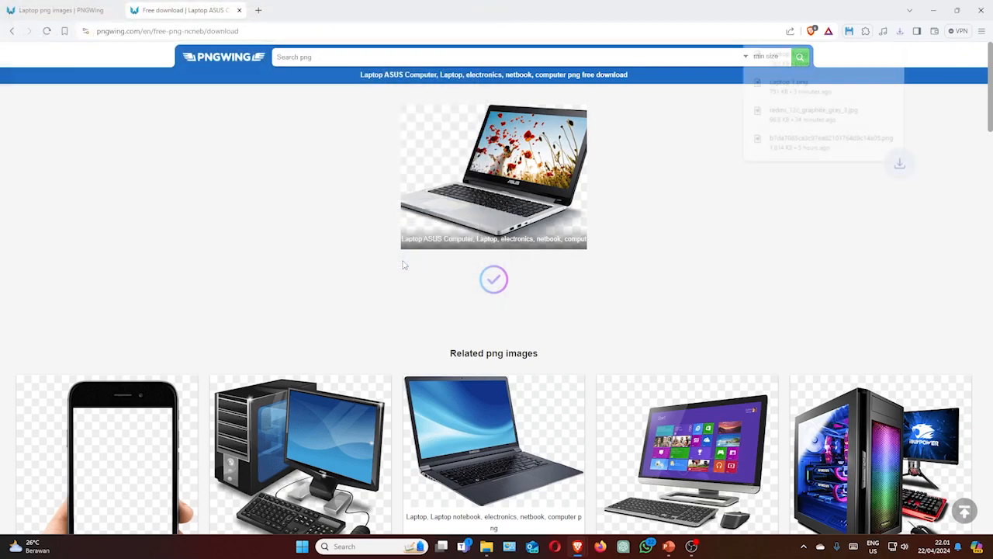
mouse_move(487, 546)
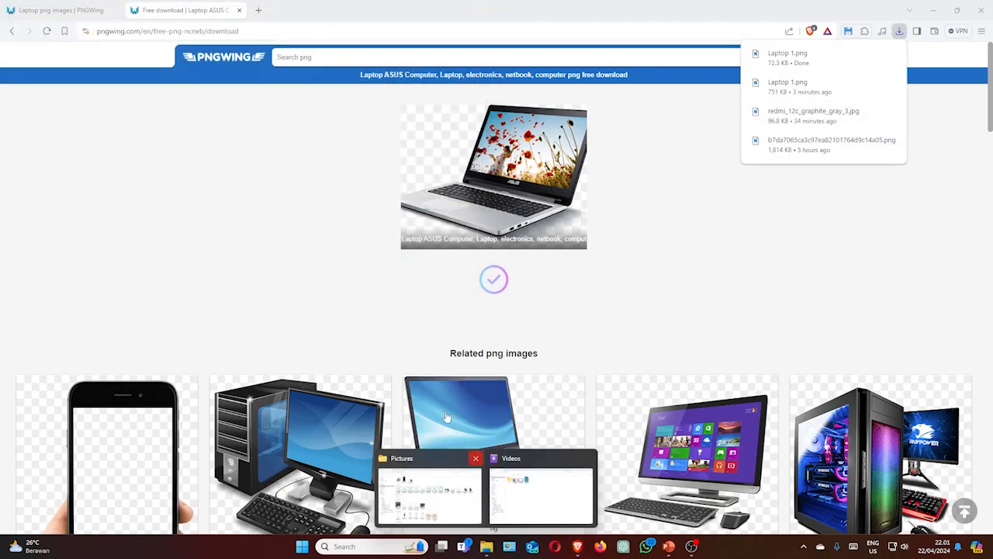
left_click(429, 477)
double_click(191, 109)
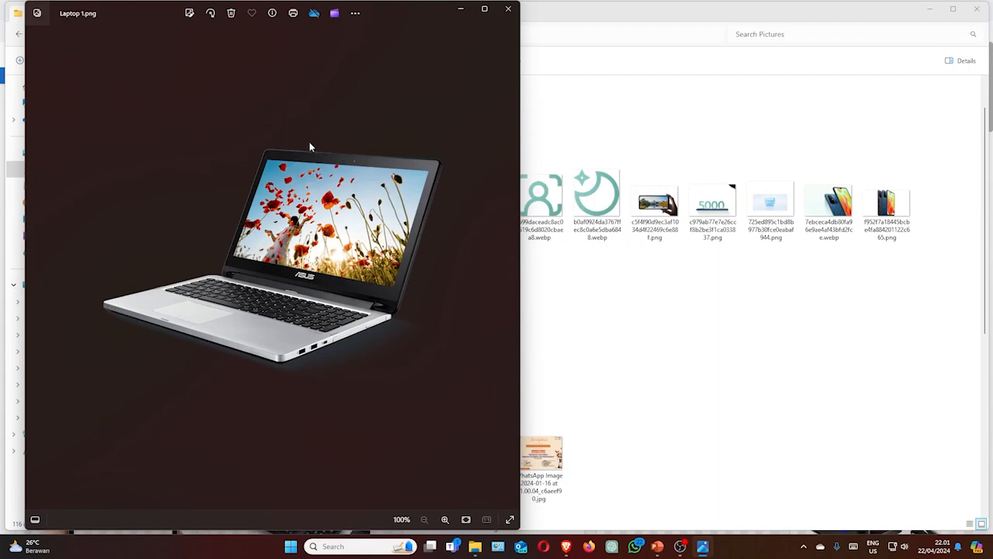
- Close the Photos preview and return to the presentation
left_click(508, 8)
mouse_move(669, 546)
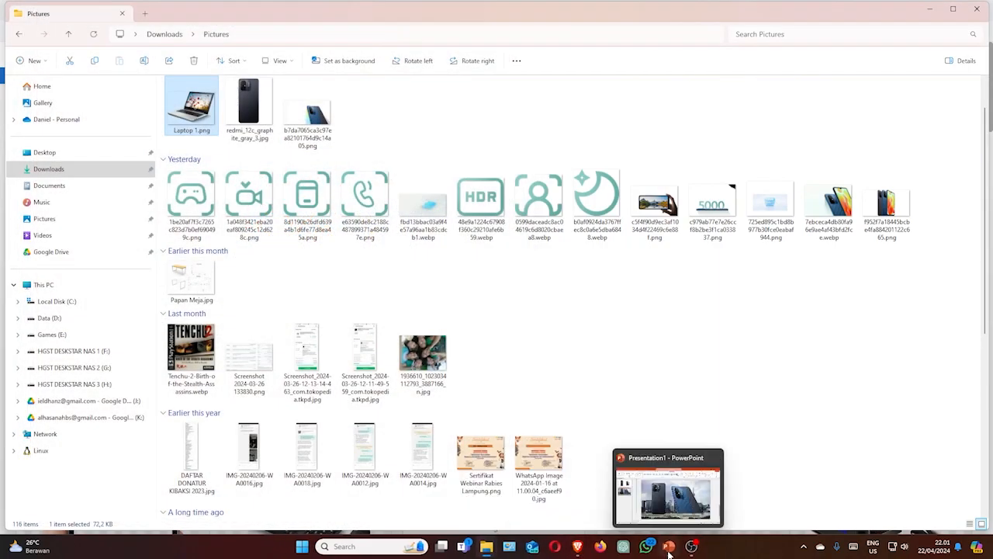
left_click(667, 485)
- Insert Laptop 1.png onto slide 2 and position it over the skyline near the blue phone
left_click(72, 33)
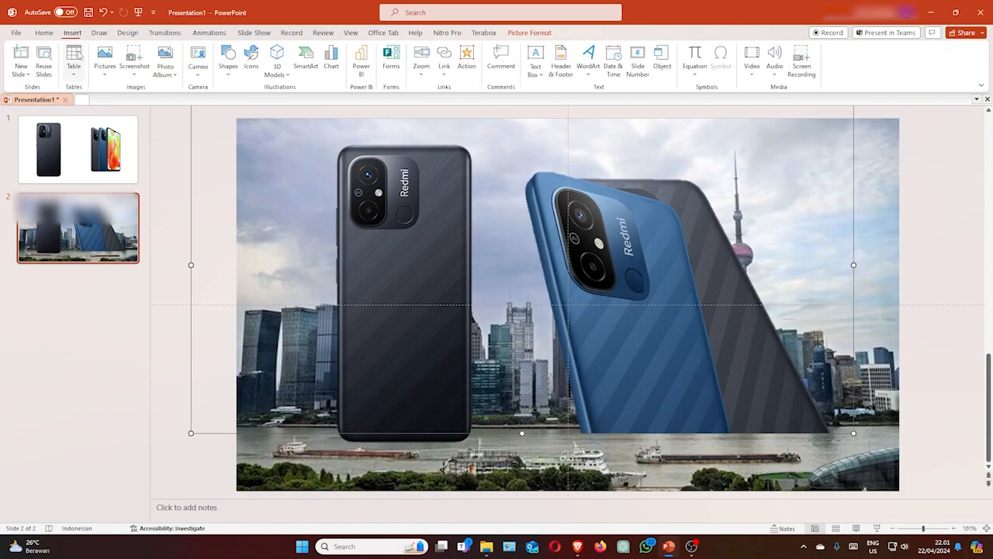
left_click(100, 74)
left_click(117, 106)
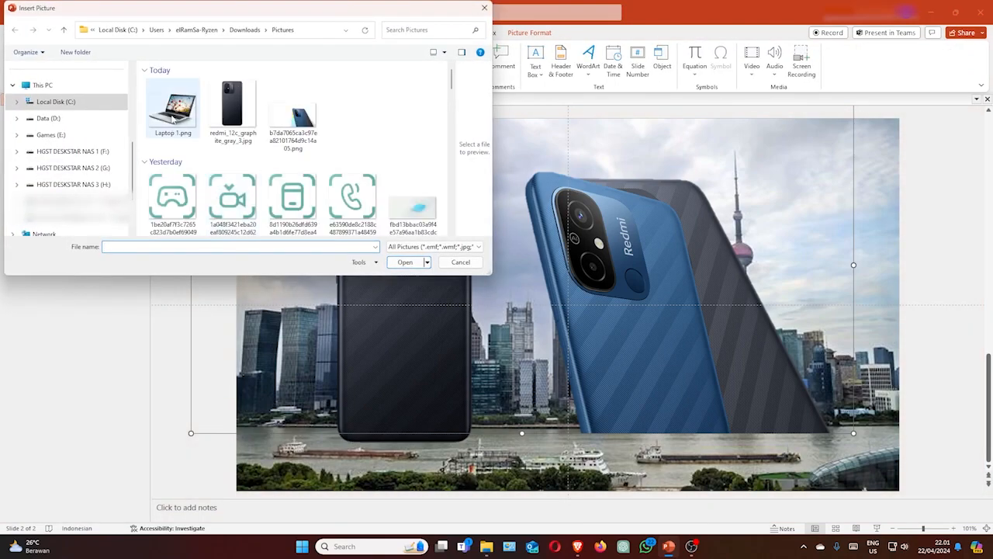
left_click(173, 116)
left_click(405, 262)
left_click_drag(543, 221, 664, 233)
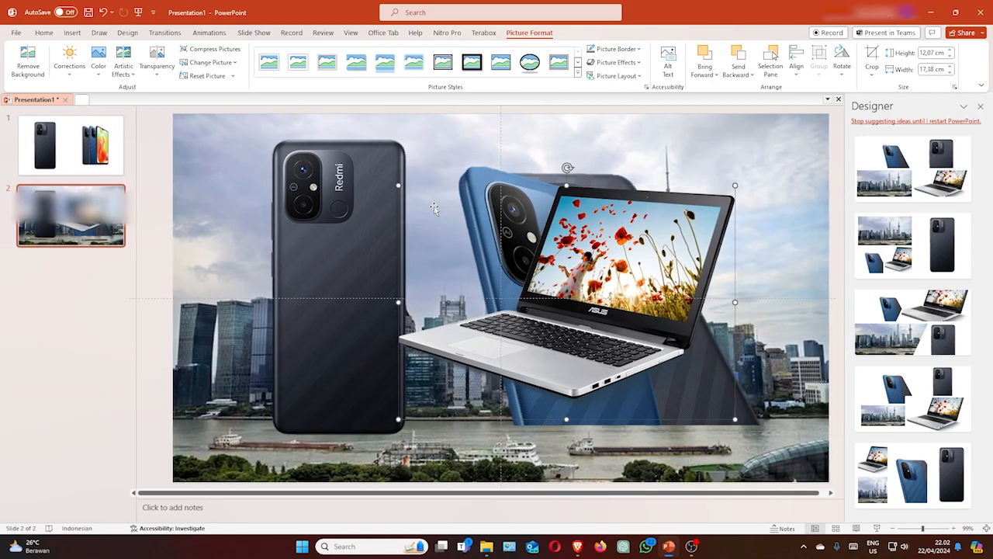
left_click(578, 548)
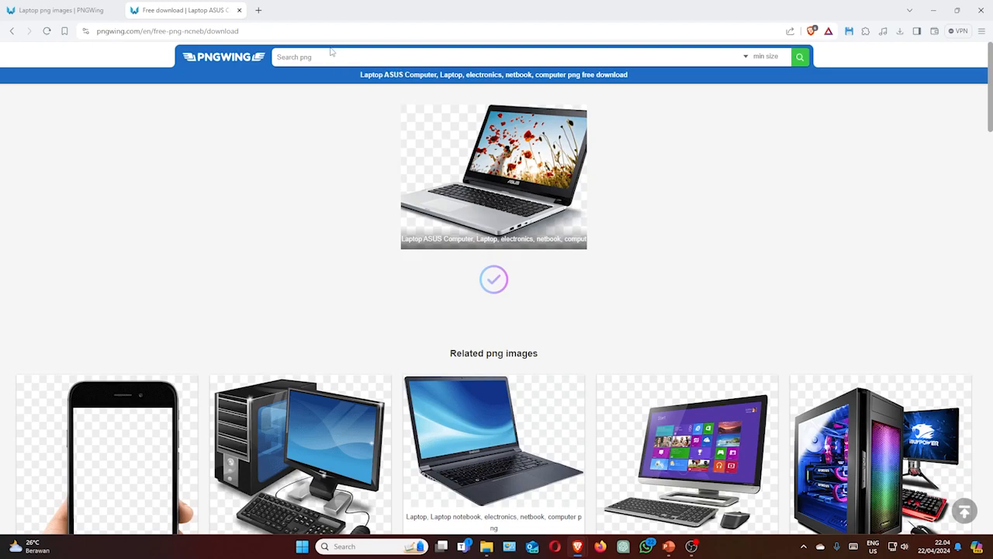
- Open a new browser tab, then delete slide 1's left phone picture covering the dll list
left_click(258, 10)
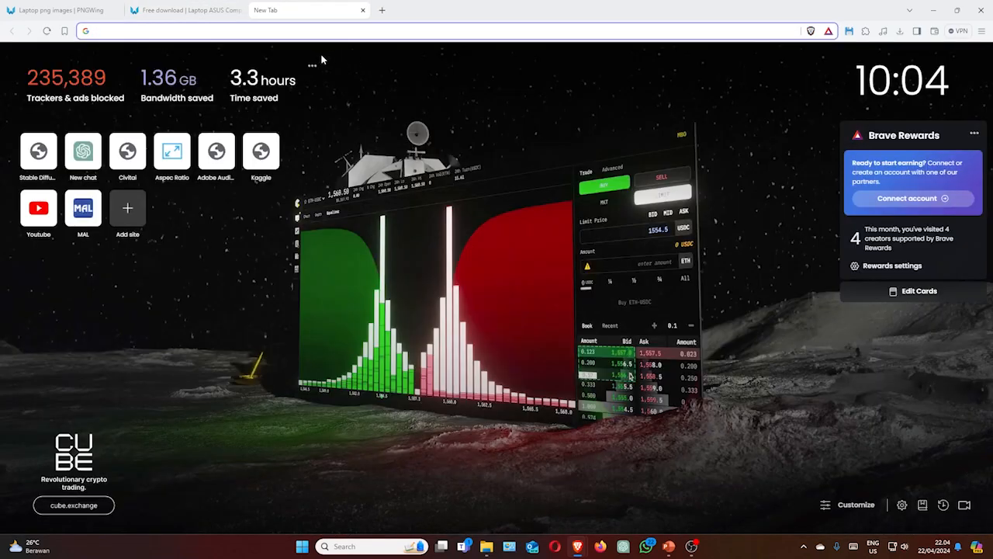
type("g")
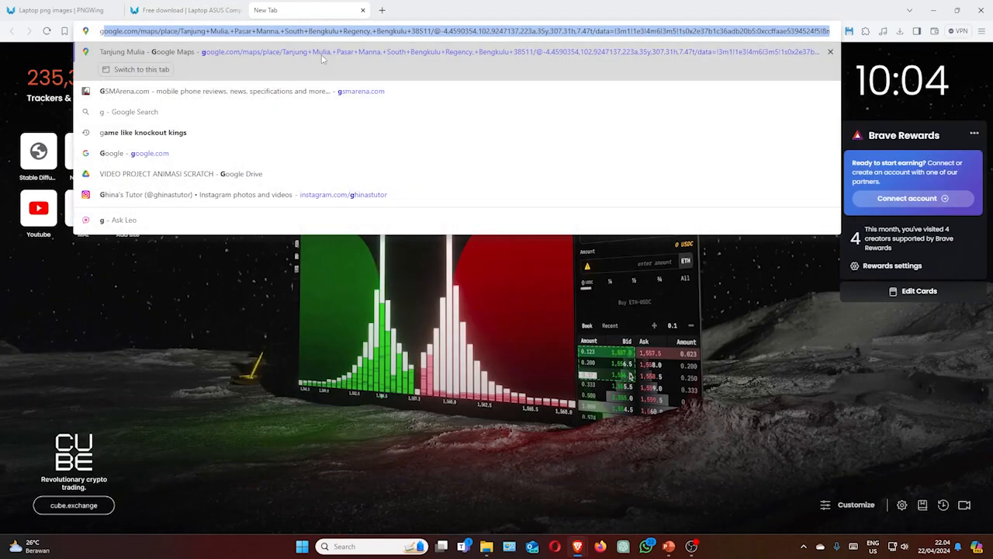
type("oo")
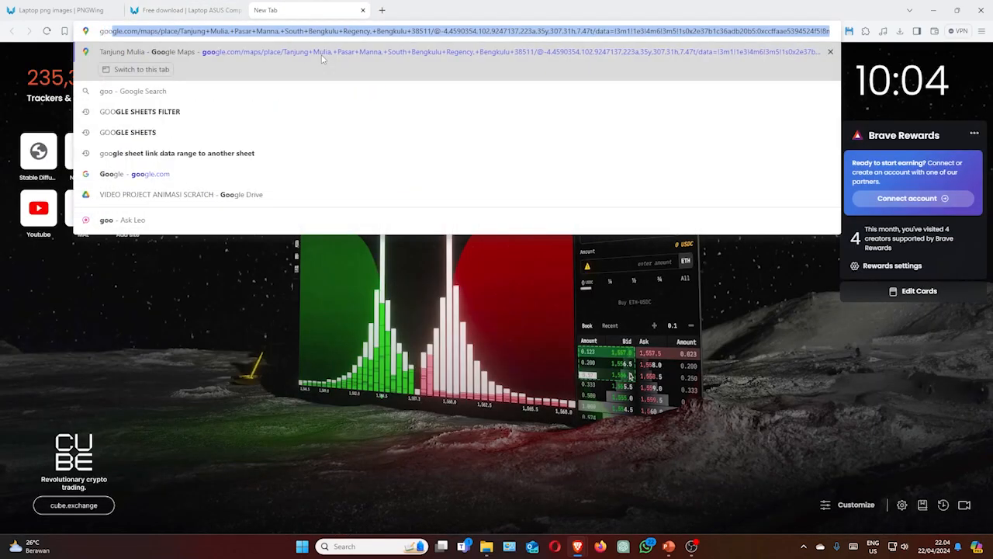
type("gl")
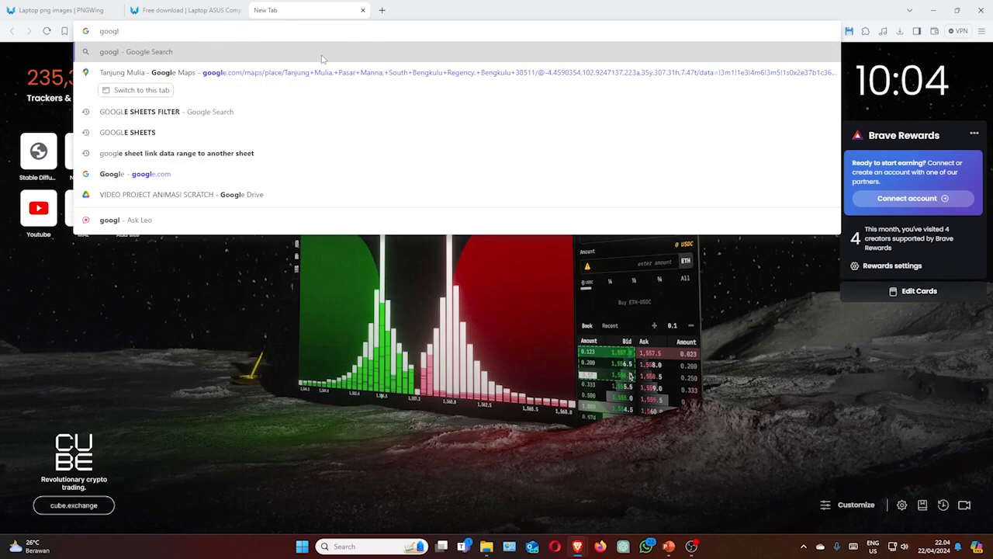
type("e")
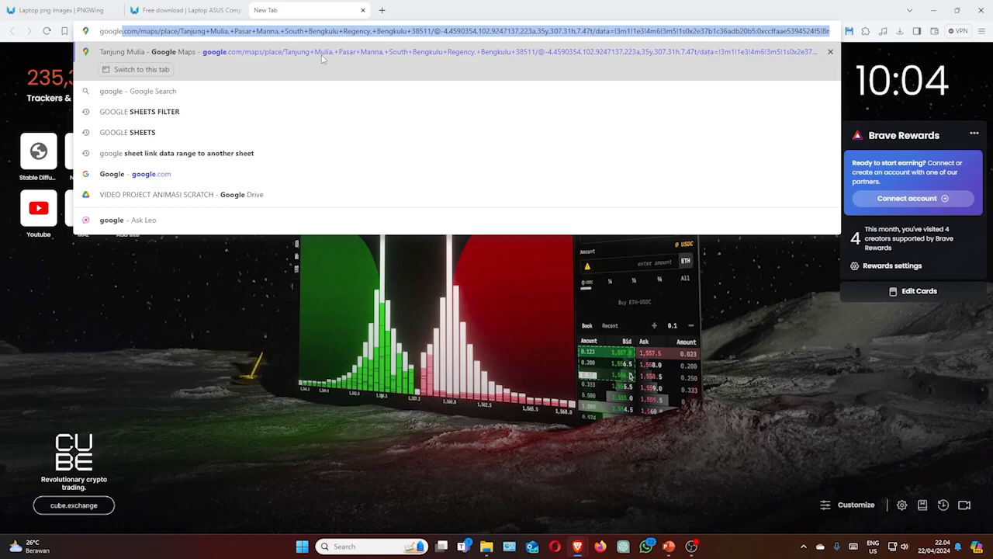
left_click(669, 545)
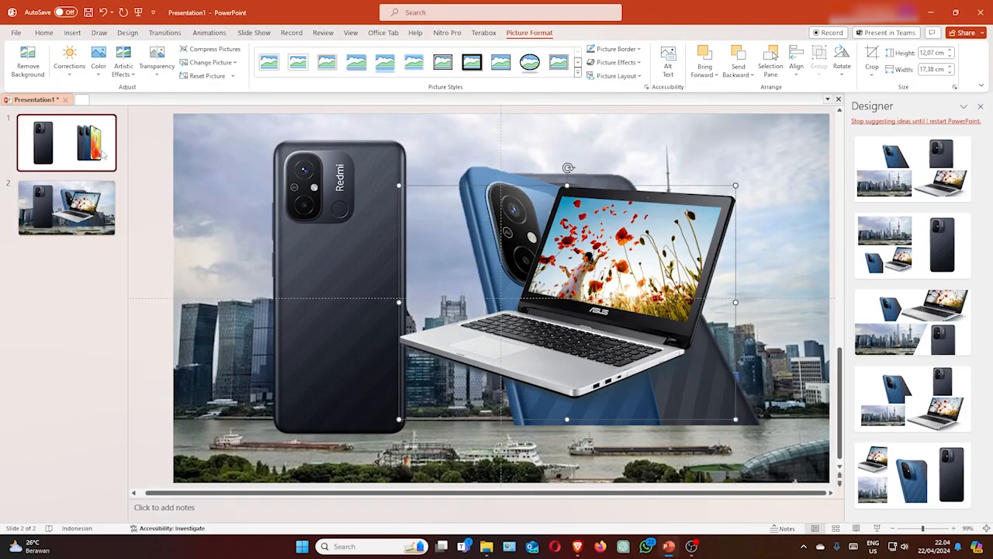
left_click(103, 154)
left_click(325, 256)
key("Delete")
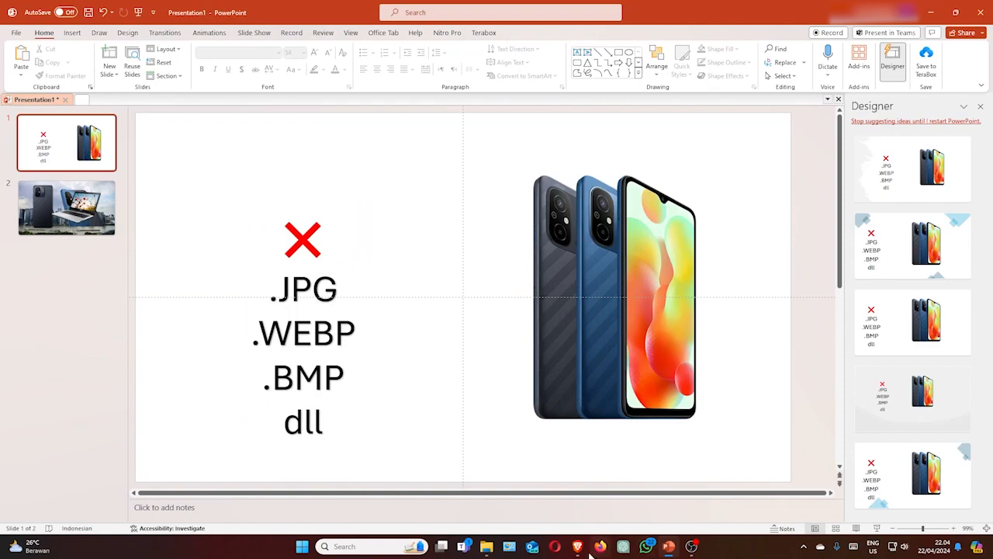
- Load google.com in the new Brave tab
mouse_move(584, 548)
left_click(633, 501)
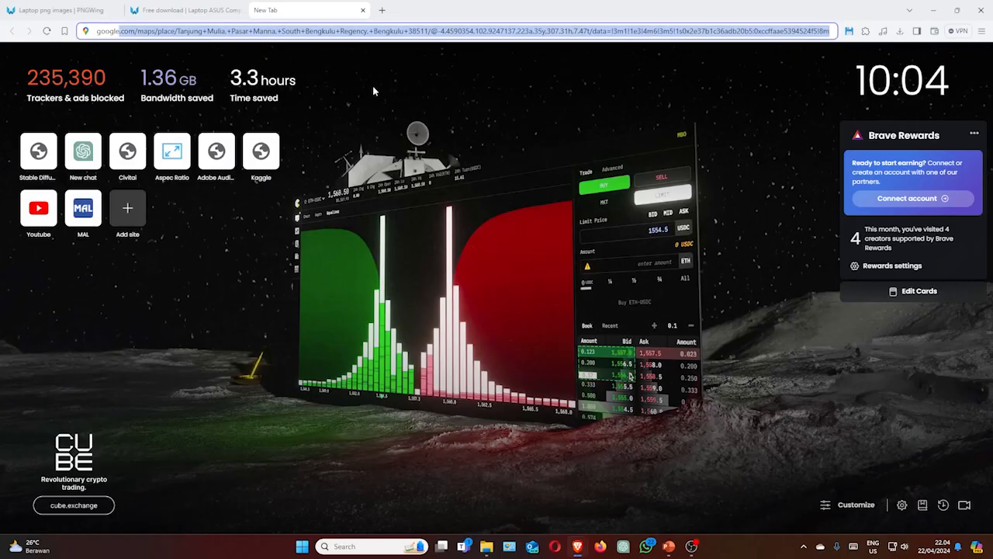
type("google.")
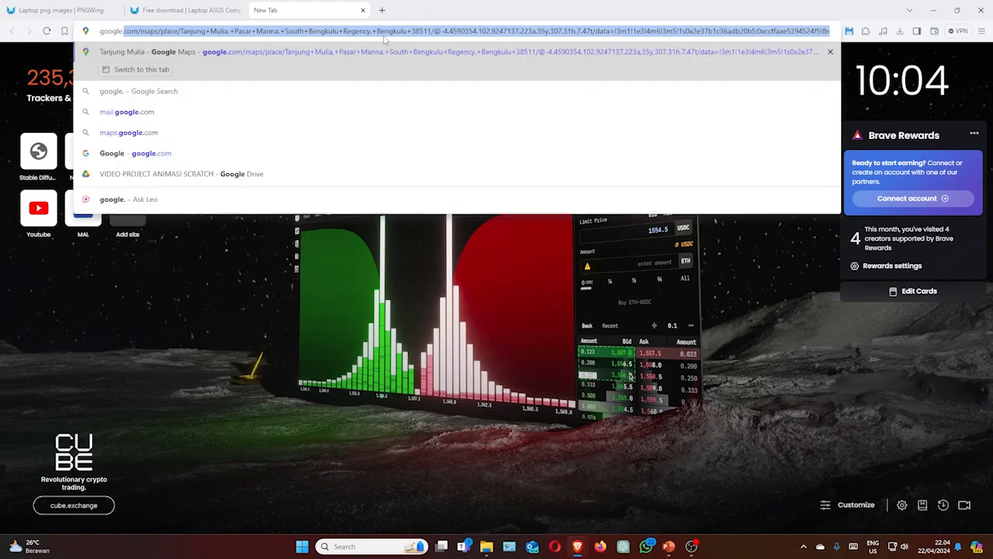
type("com")
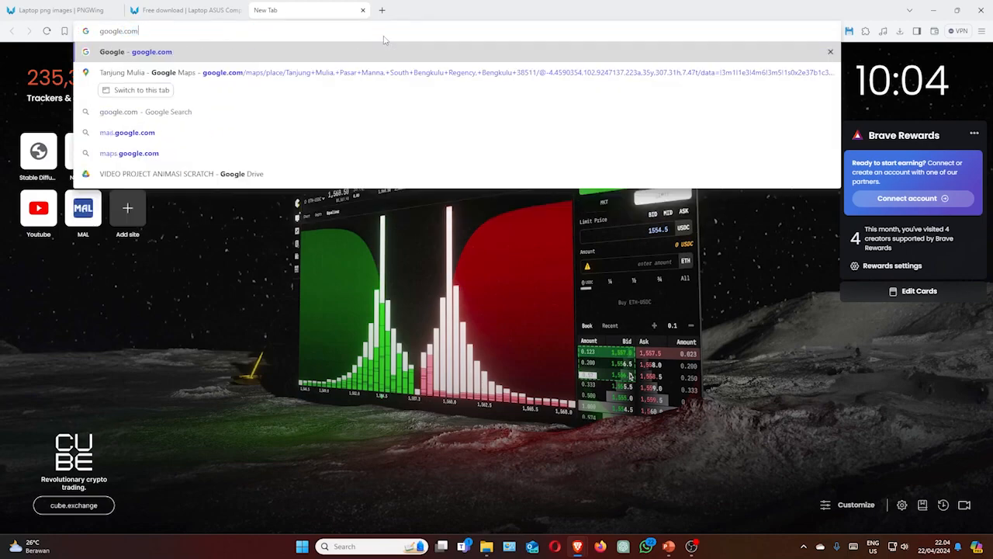
key("Return")
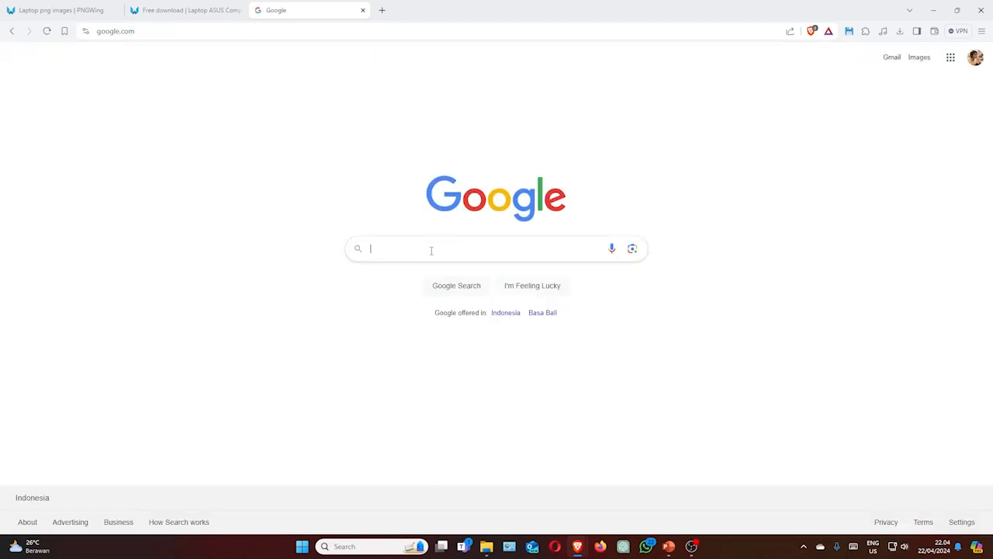
- Search Google Images for 'laptop' and preview the Bhinneka laptop image
left_click(432, 249)
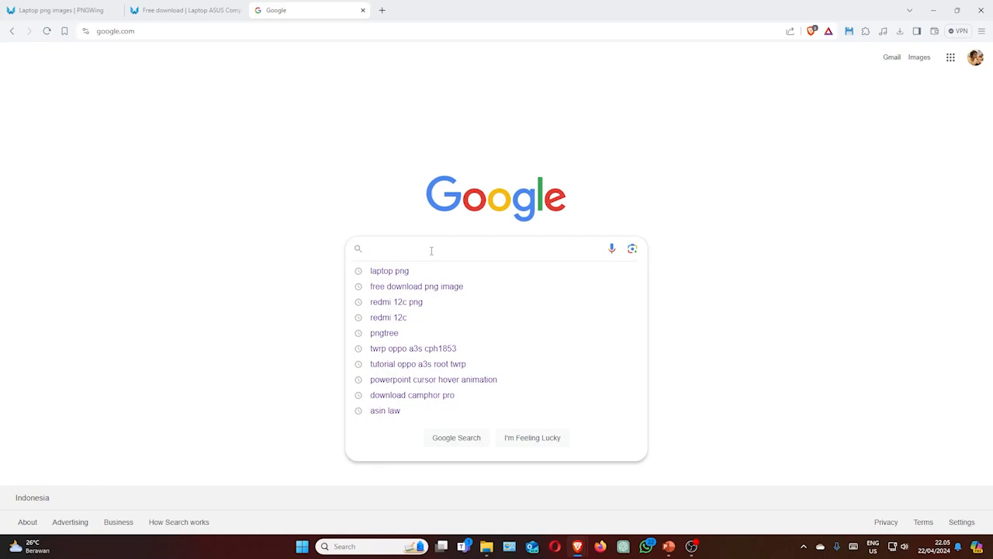
type("laptop")
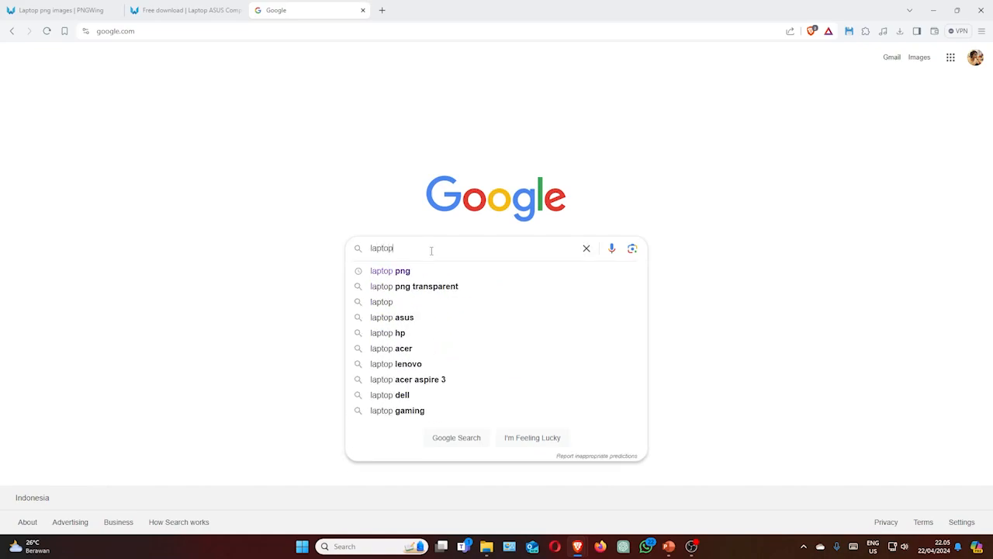
key("Return")
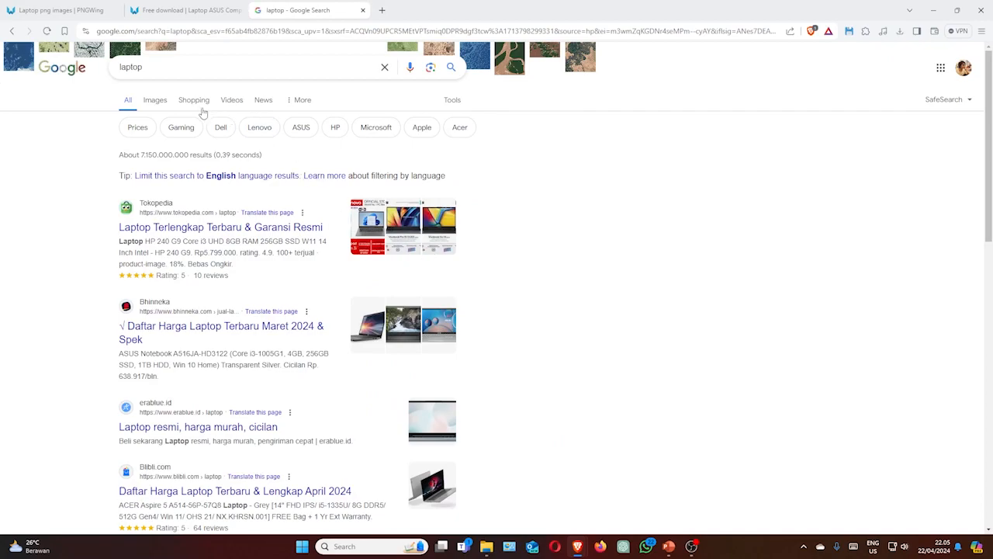
left_click(162, 101)
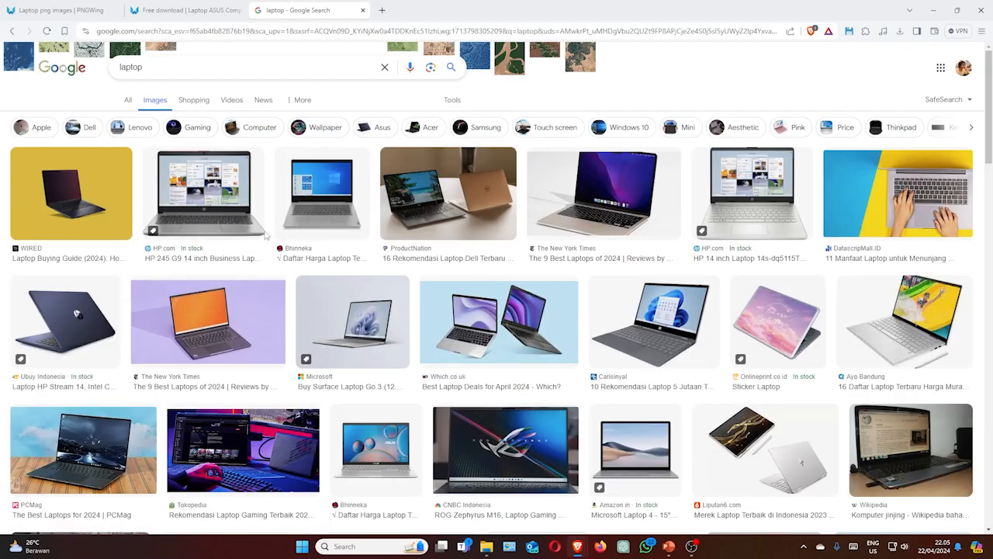
left_click(337, 215)
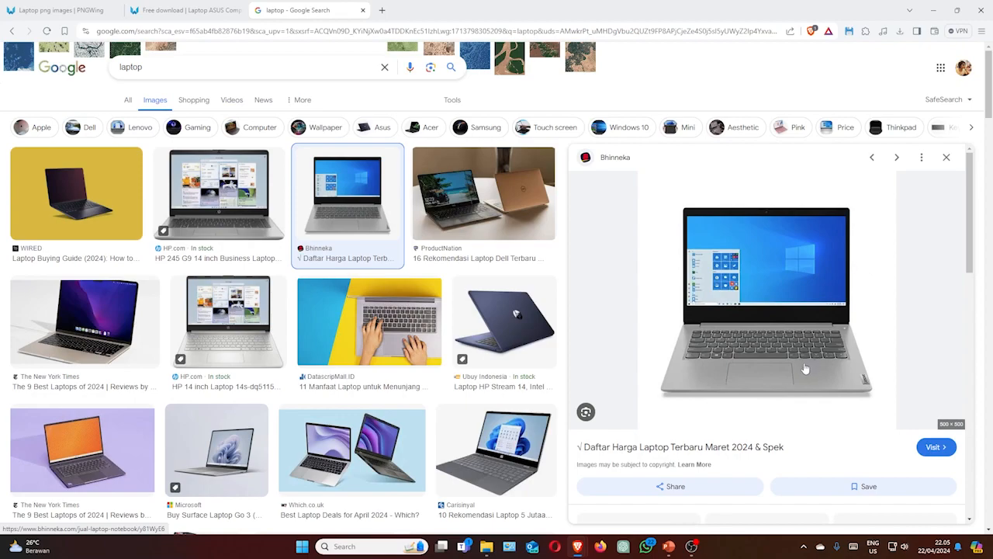
- Save the Bhinneka laptop image to Pictures as 60a22c7d9e063.jpg
right_click(740, 212)
left_click(723, 197)
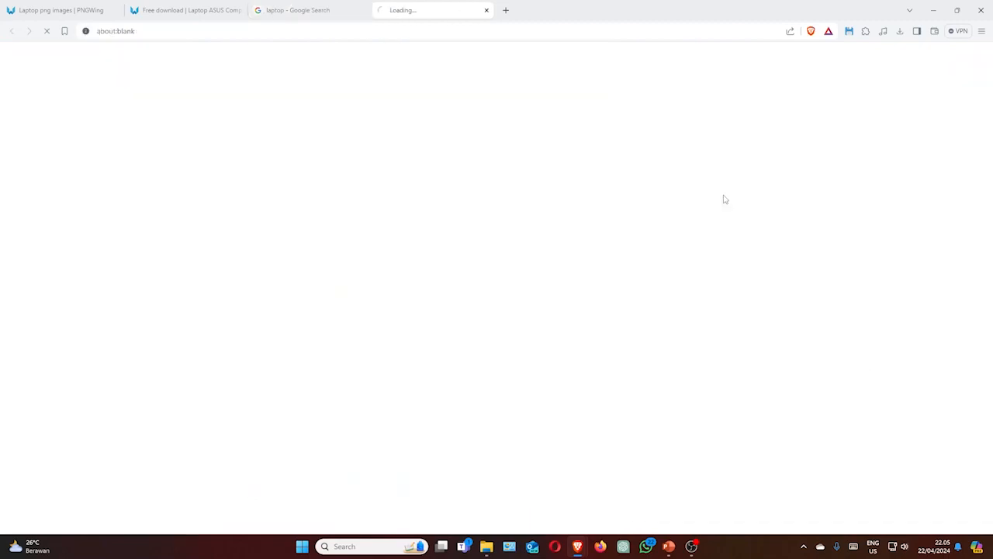
left_click(486, 10)
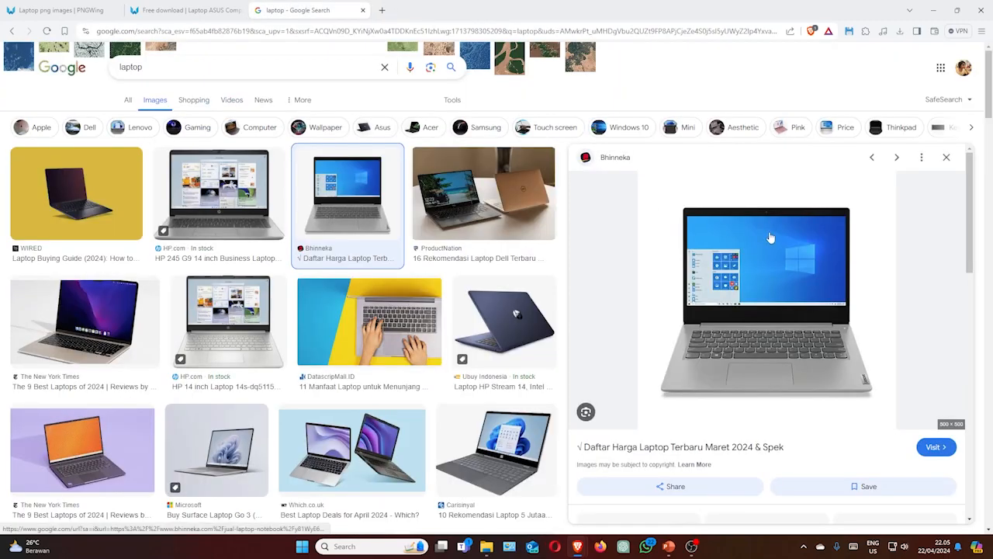
right_click(769, 233)
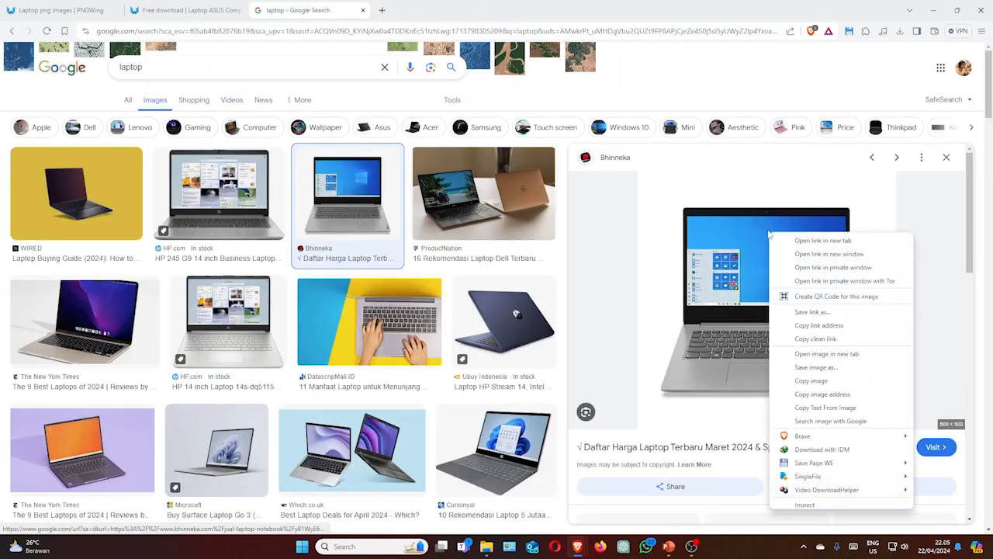
left_click(816, 367)
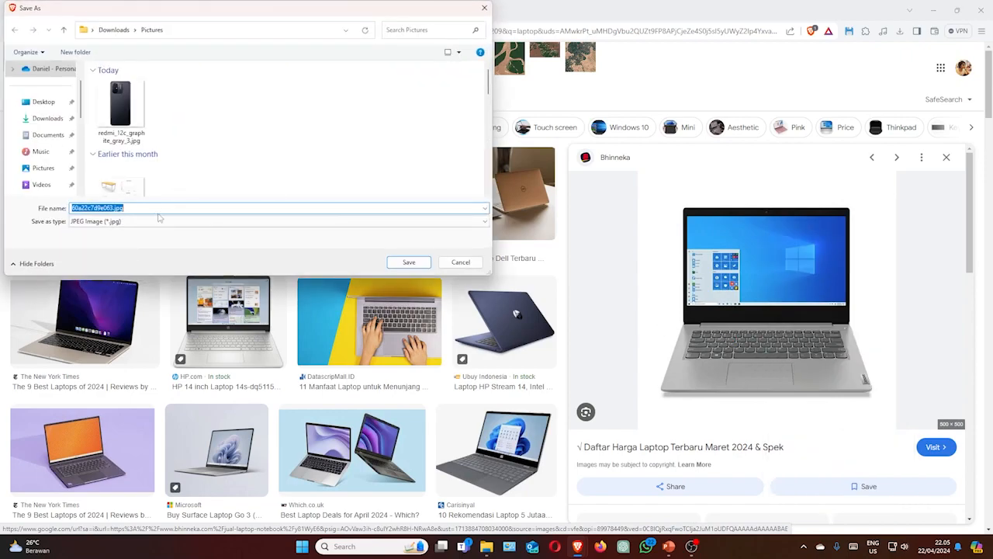
left_click(411, 263)
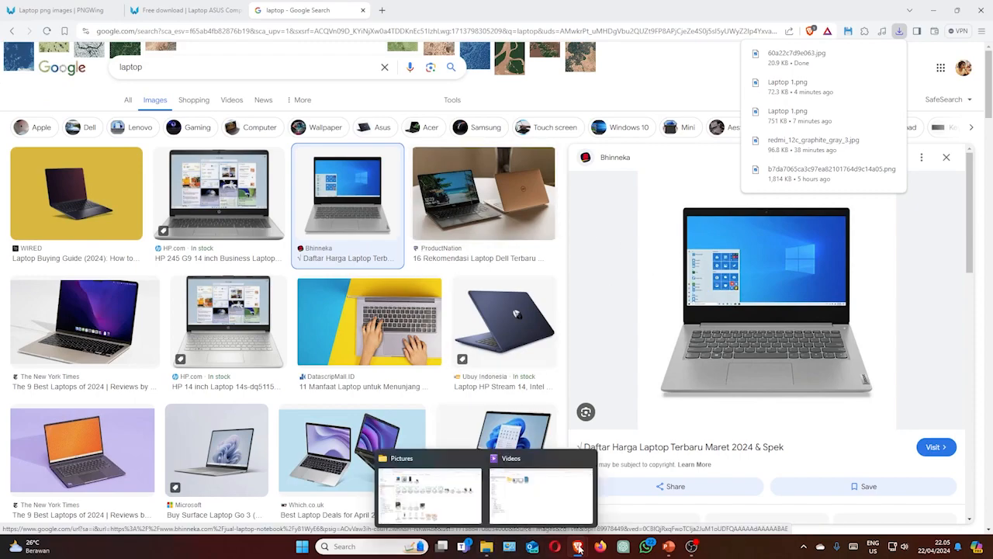
left_click(669, 546)
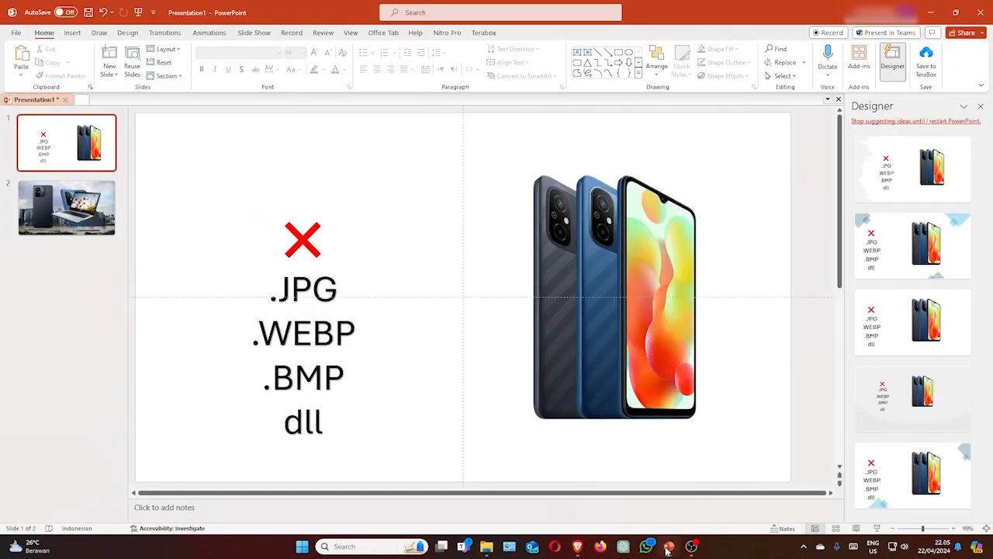
- Choose 60a22c7d9e063.jpg from the Pictures folder as a picture for slide 1
left_click(69, 33)
left_click(105, 60)
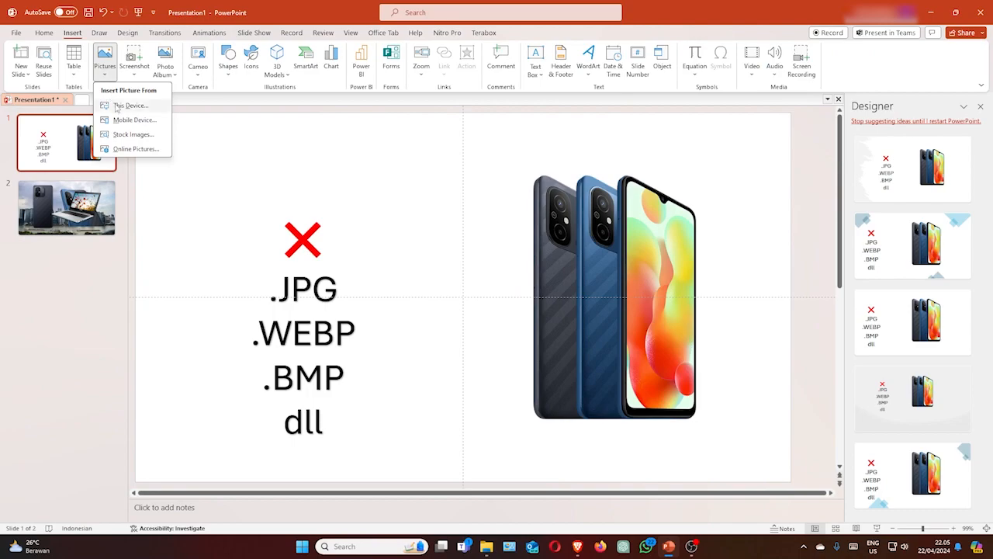
left_click(116, 107)
left_click(172, 109)
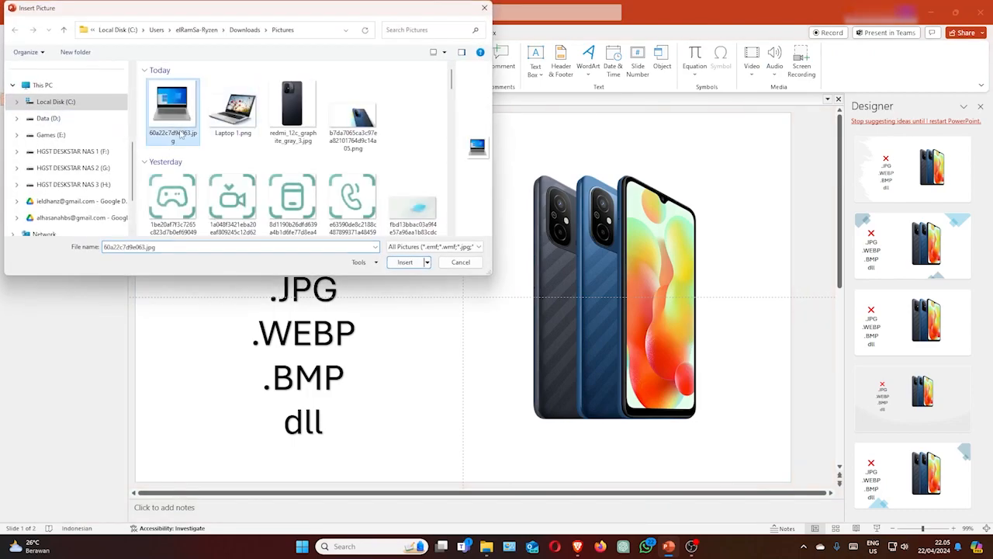
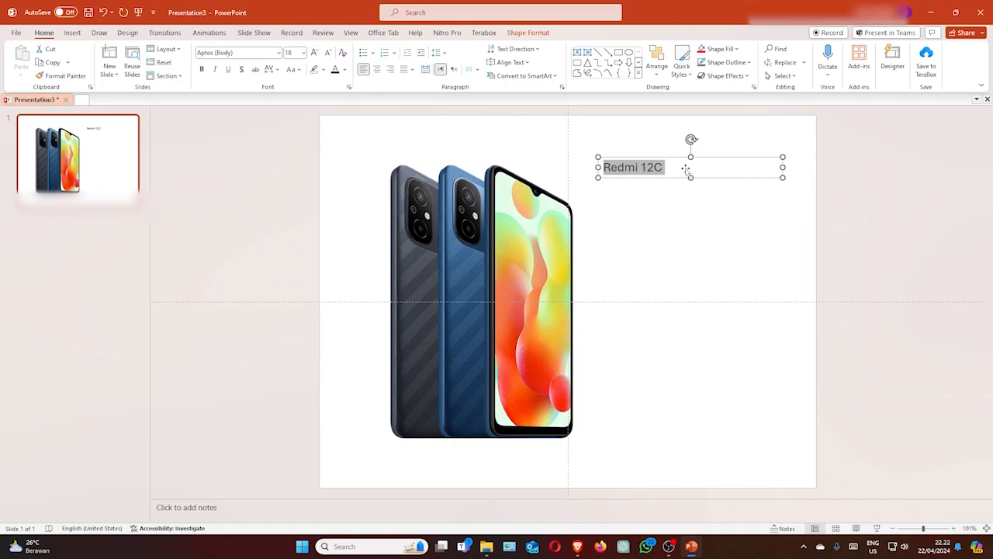
- Set the Redmi 12C title font to Camphor Pro For XiaoMi Heavy and centre it
left_click(278, 52)
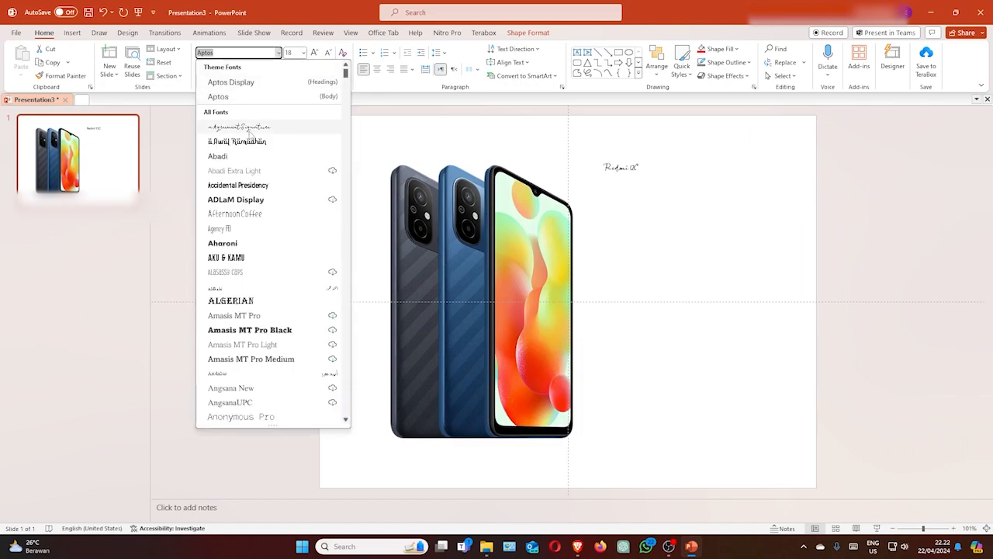
scroll(248, 134, "down", 10)
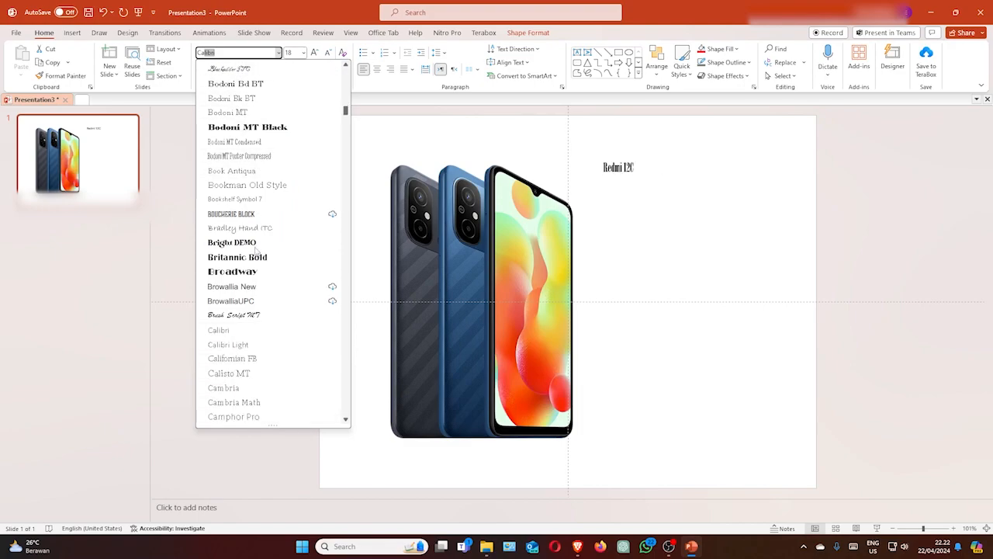
scroll(256, 250, "down", 3)
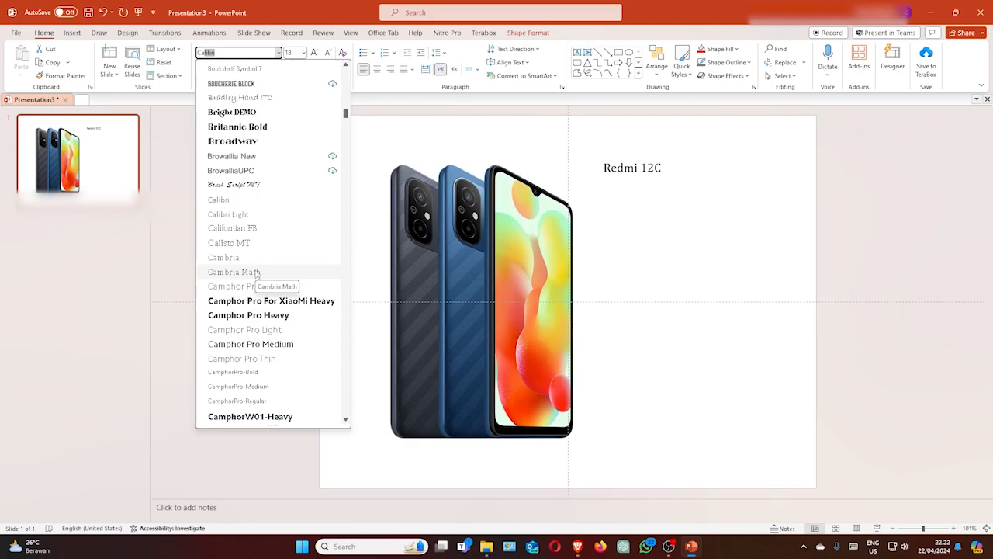
left_click(282, 301)
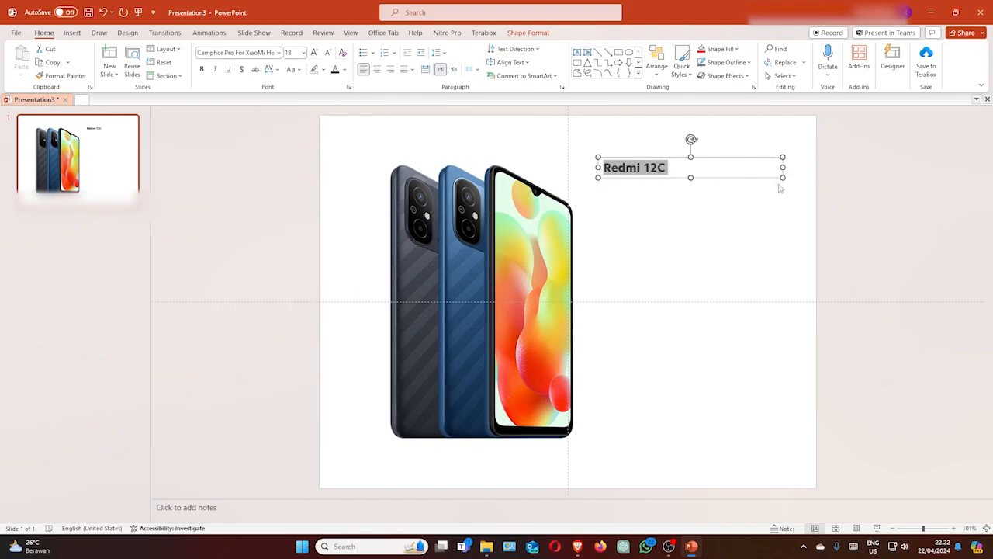
left_click_drag(782, 167, 671, 167)
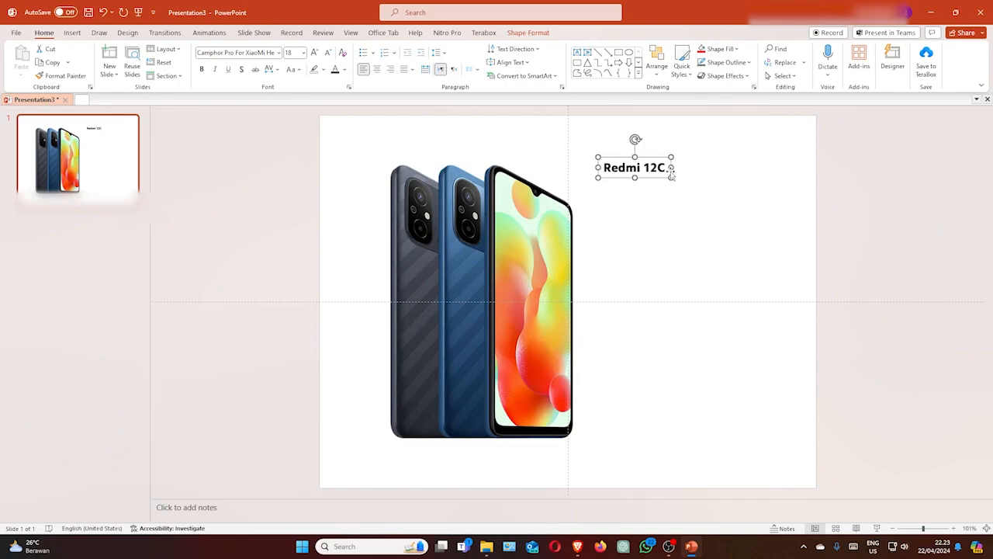
left_click(377, 69)
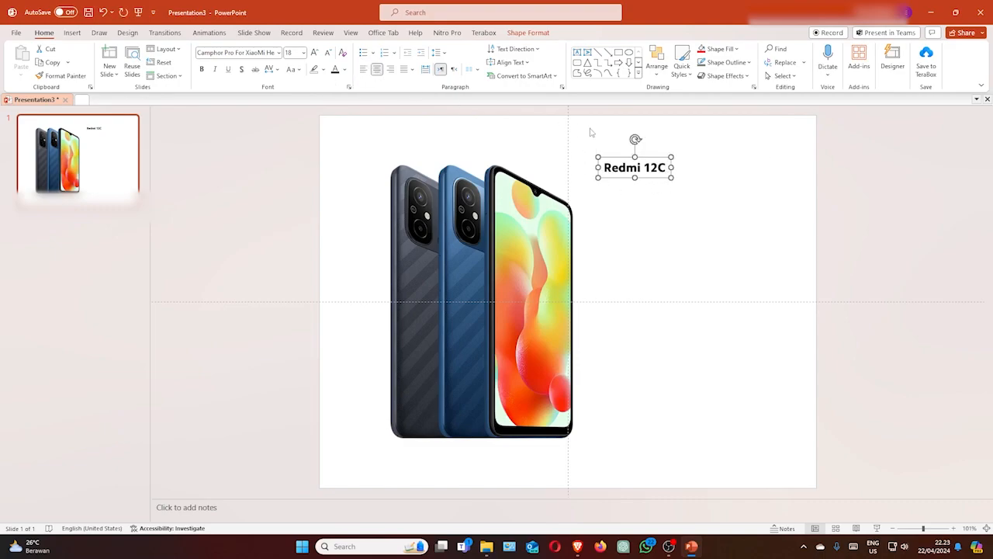
- Enlarge the title to 40 pt, widen it to one line and move it right and down
left_click(314, 52)
left_click(315, 53)
left_click(314, 53)
left_click(314, 53)
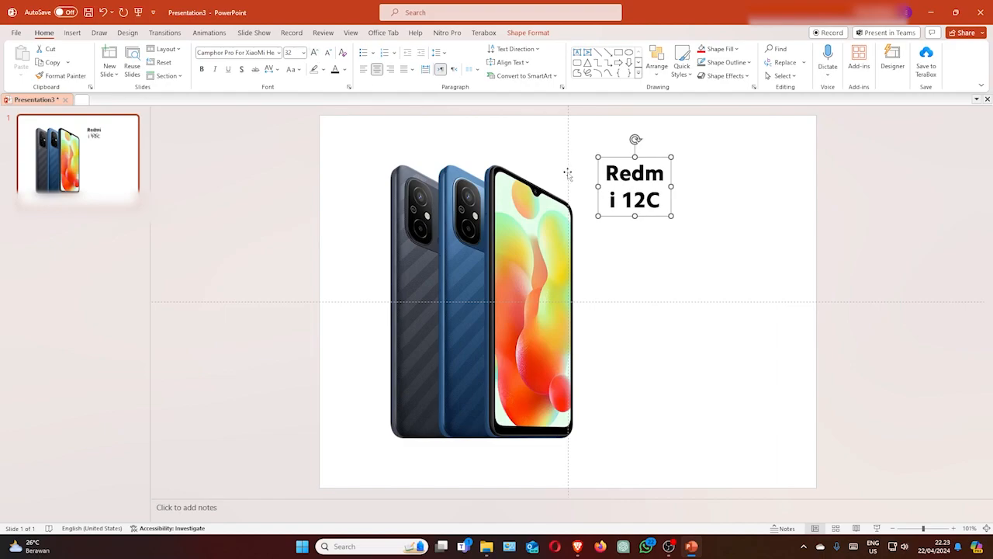
left_click_drag(672, 186, 727, 188)
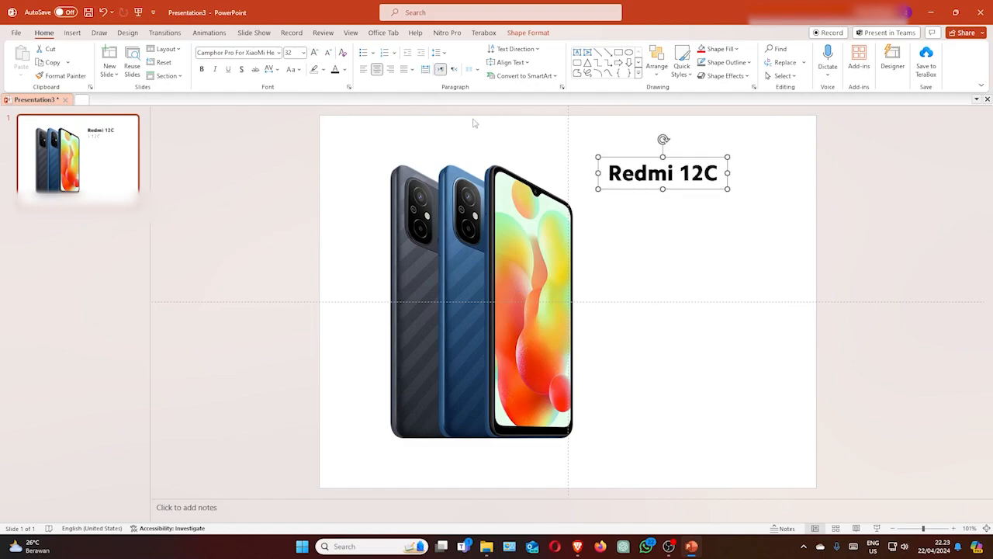
left_click(315, 52)
left_click(315, 52)
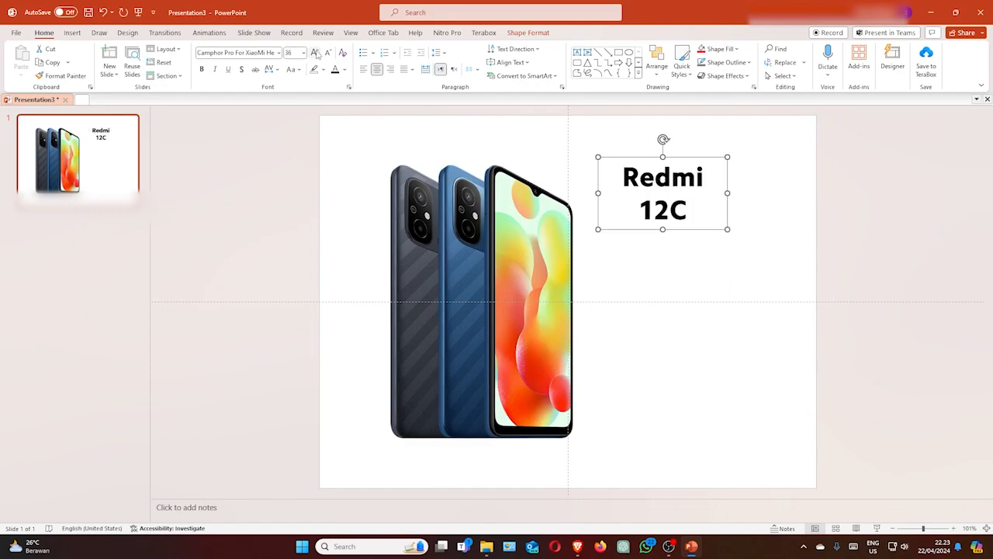
left_click_drag(732, 192, 750, 192)
left_click_drag(690, 158, 710, 166)
left_click(632, 154)
left_click(654, 184)
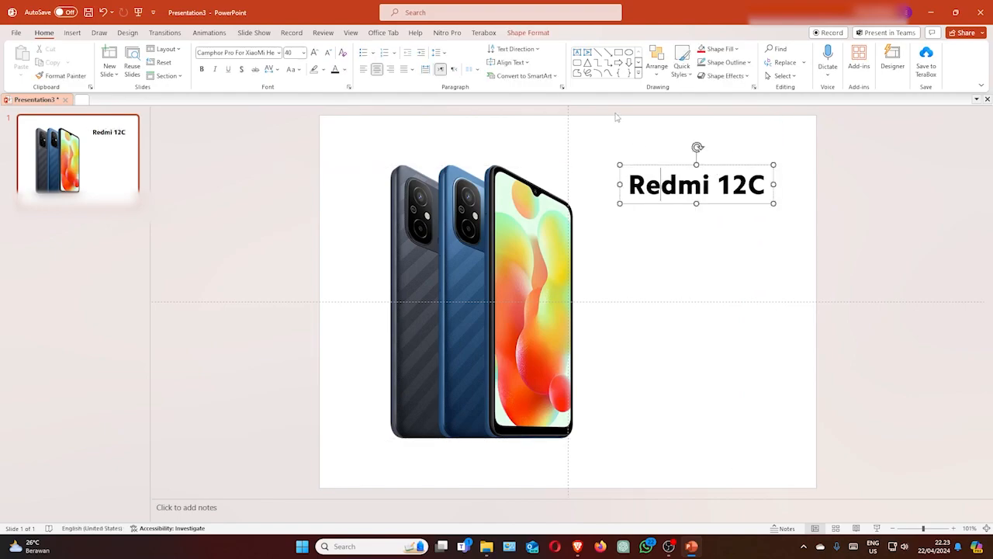
left_click(72, 32)
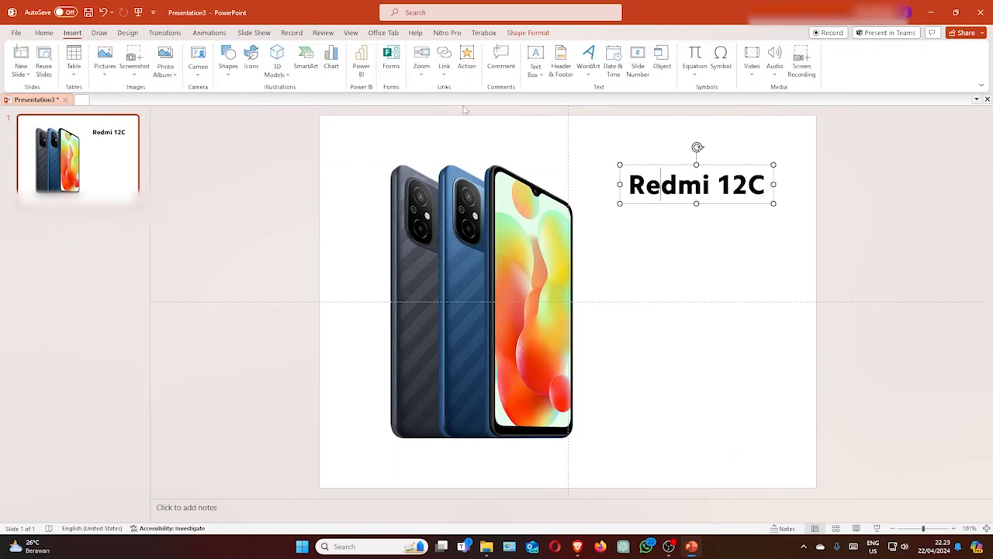
- Add a centred text box reading Ringkasan below the title
left_click(536, 61)
left_click_drag(633, 218, 764, 240)
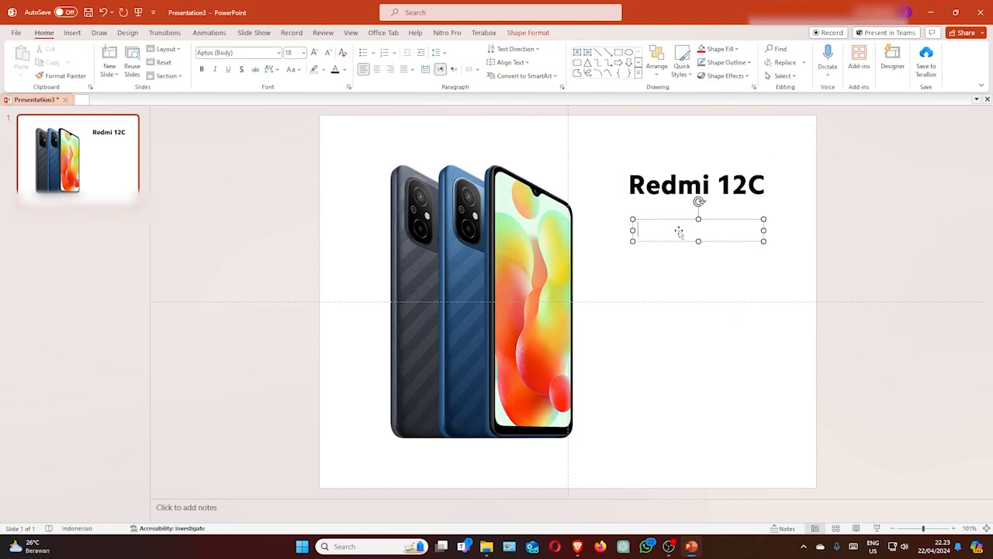
type("Ringkasan")
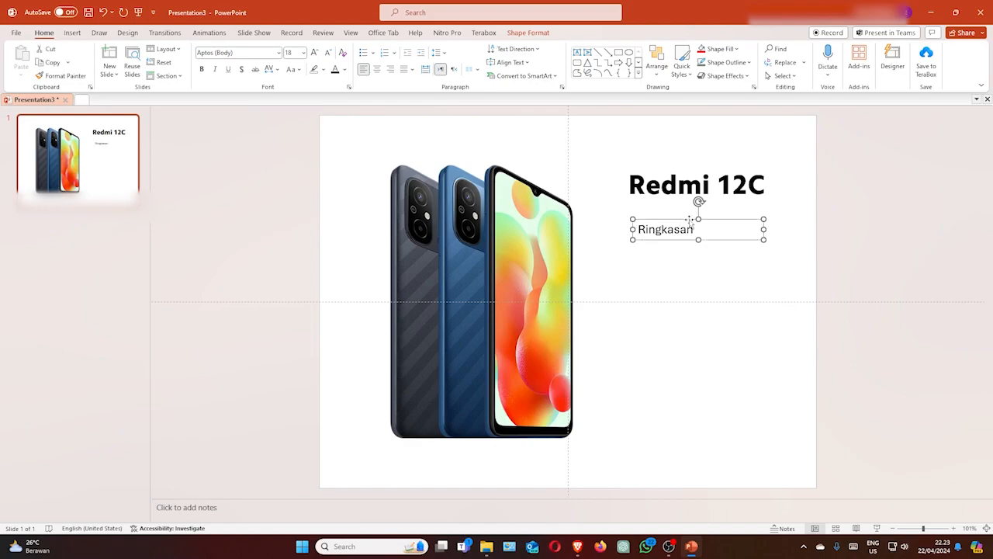
left_click(376, 69)
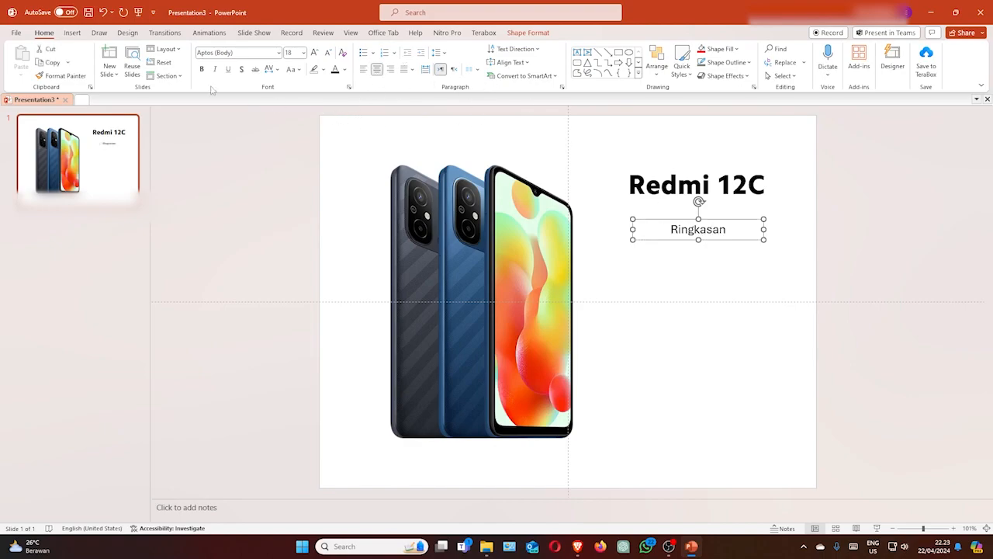
- Give Ringkasan Camphor Pro Medium at 16 pt and narrow its box under the title
left_click(278, 52)
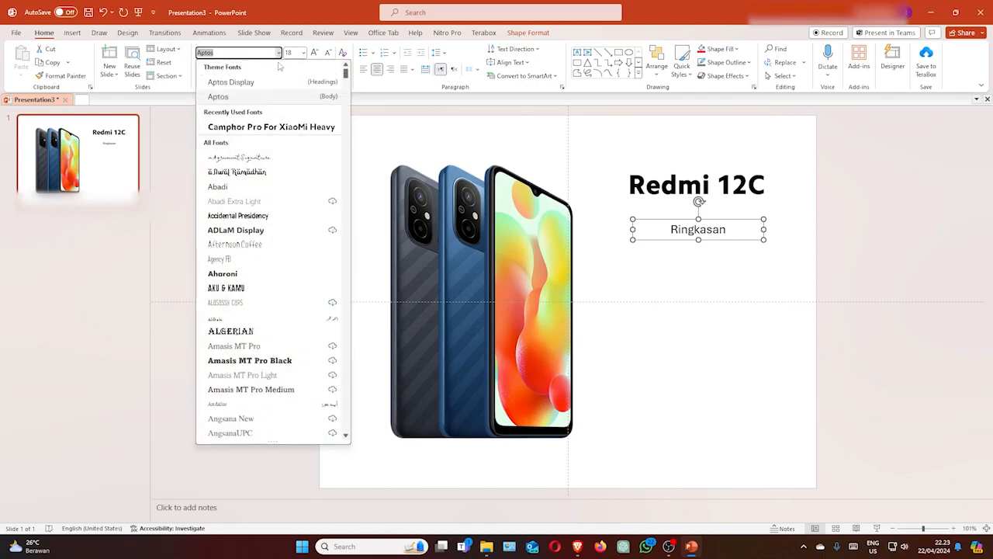
left_click_drag(347, 75, 350, 121)
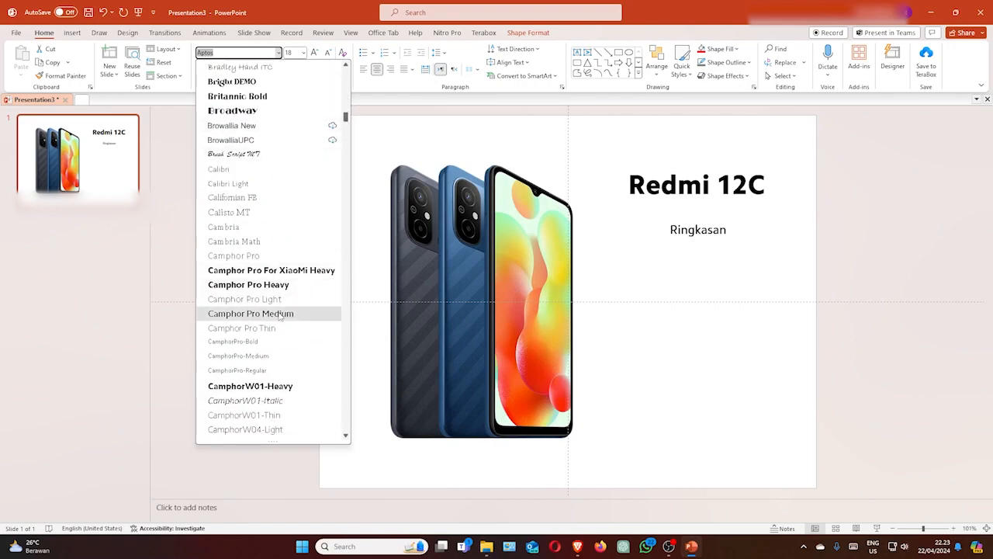
left_click(280, 314)
left_click_drag(725, 228, 720, 217)
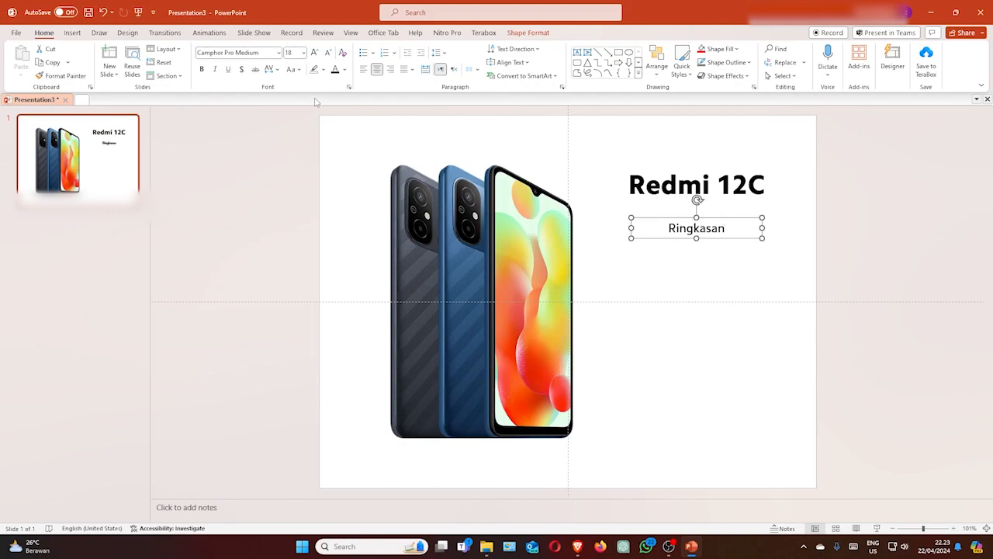
left_click(327, 54)
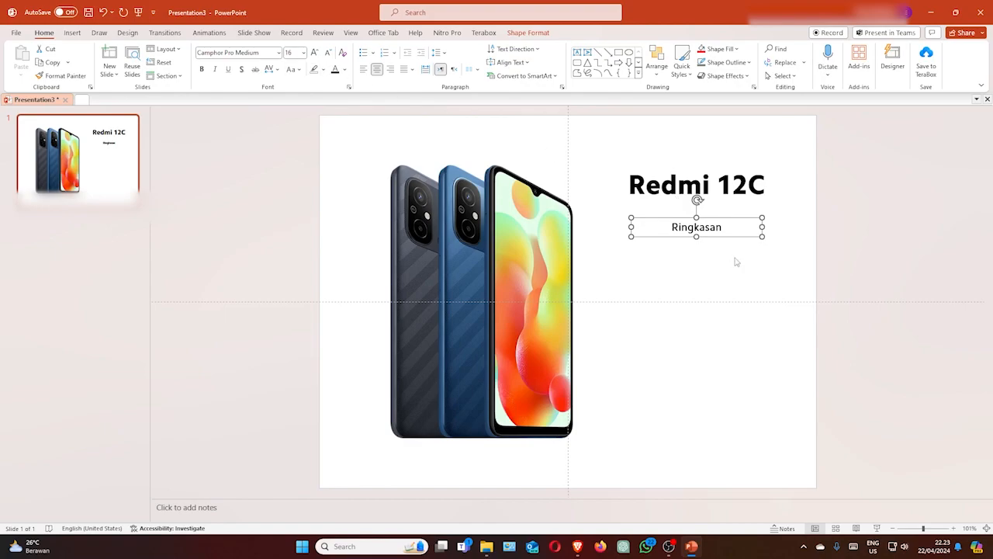
left_click(722, 211)
left_click(696, 236)
left_click_drag(762, 227, 712, 214)
left_click(765, 220)
left_click(753, 225)
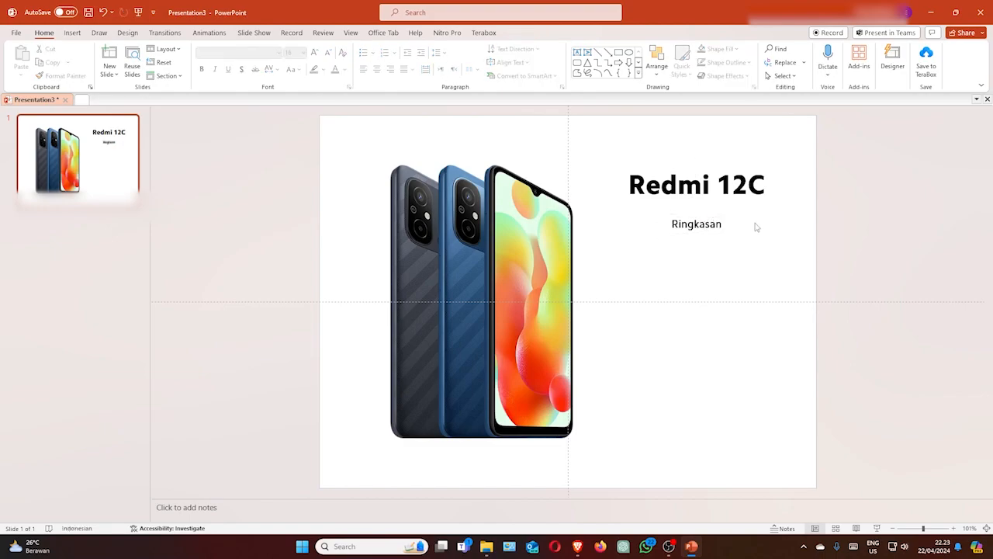
left_click(704, 221)
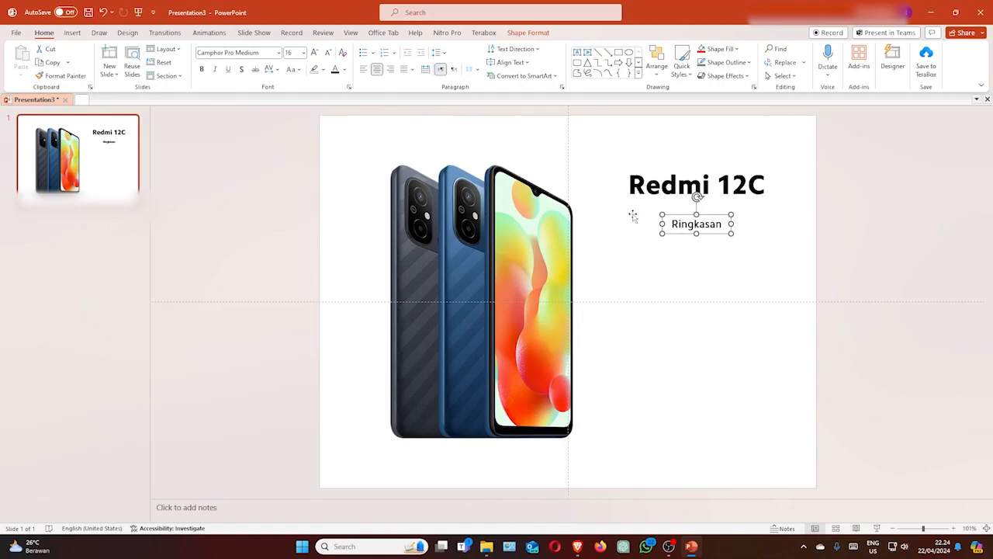
- Duplicate the Ringkasan box below itself and change its text to Spesifikasi
key("ctrl+c")
key("ctrl+v")
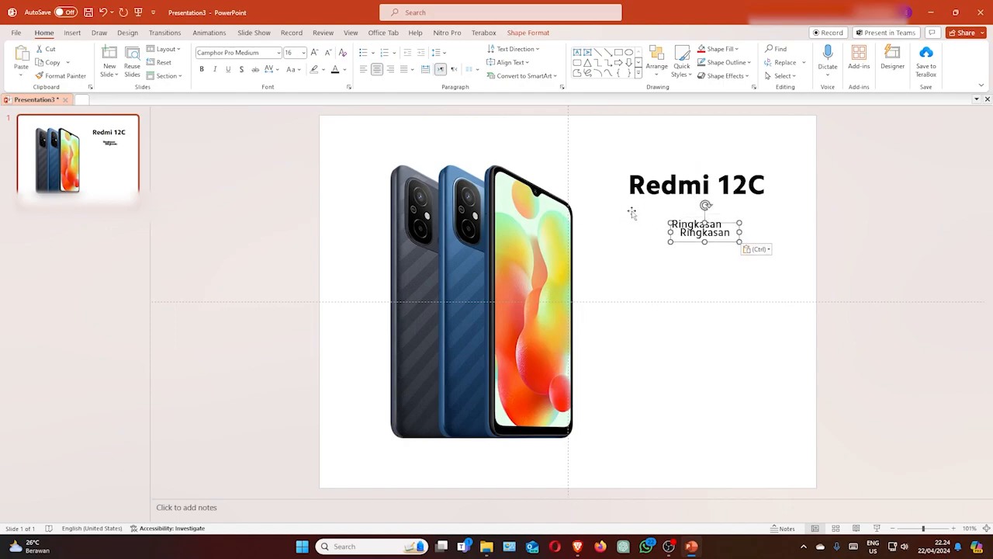
key("ctrl+z")
left_click(683, 222)
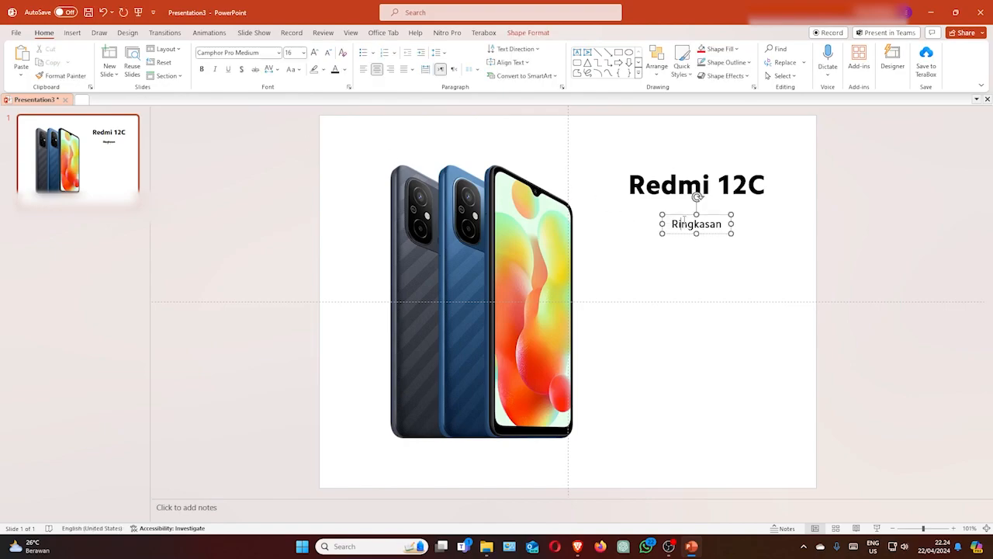
left_click(685, 216)
left_click(50, 62)
left_click(21, 58)
left_click_drag(713, 222, 713, 243)
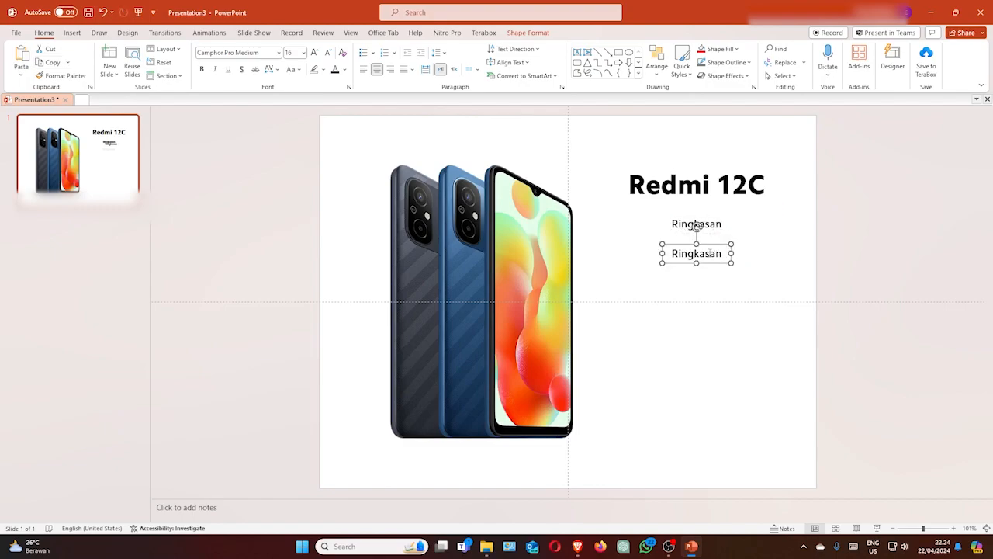
key("ctrl+a")
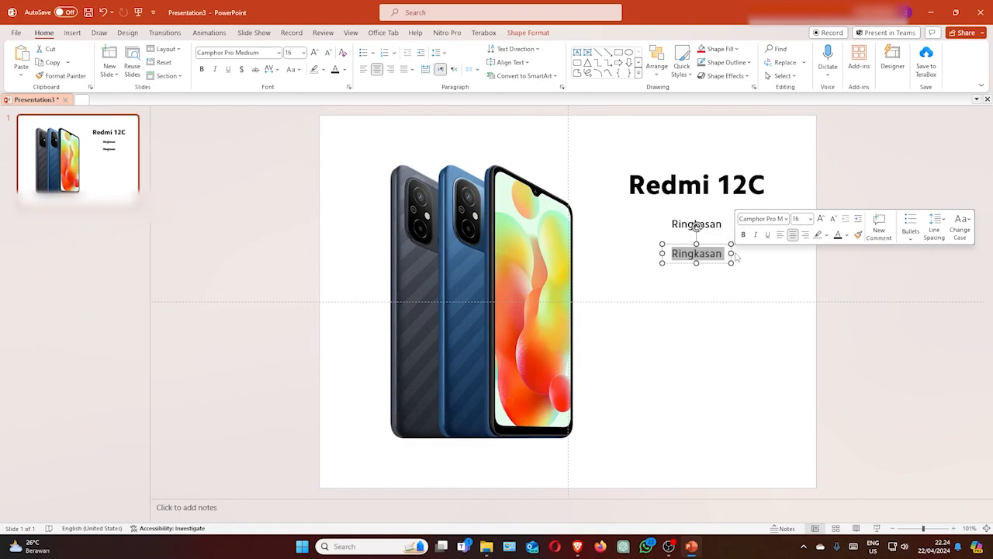
type("Spesifikasi")
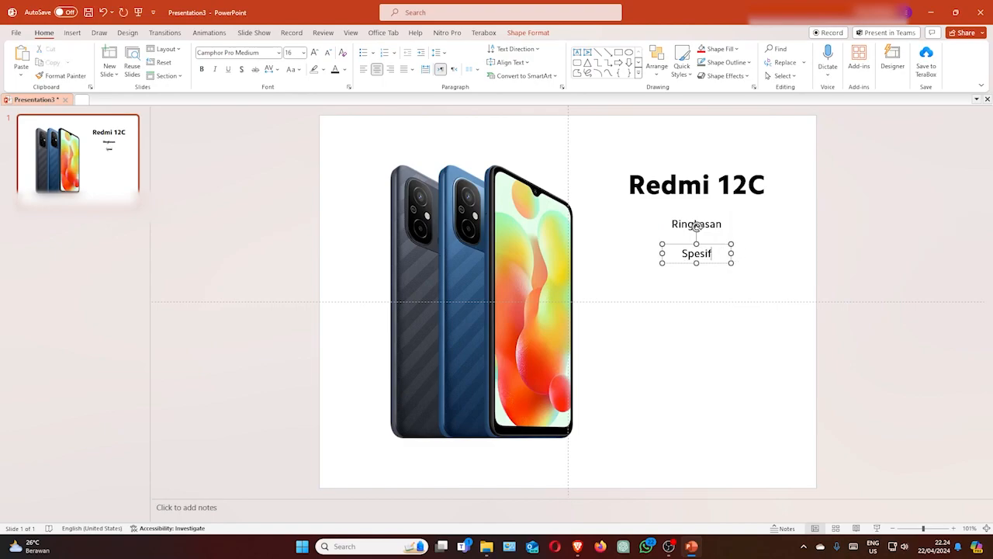
left_click(746, 249)
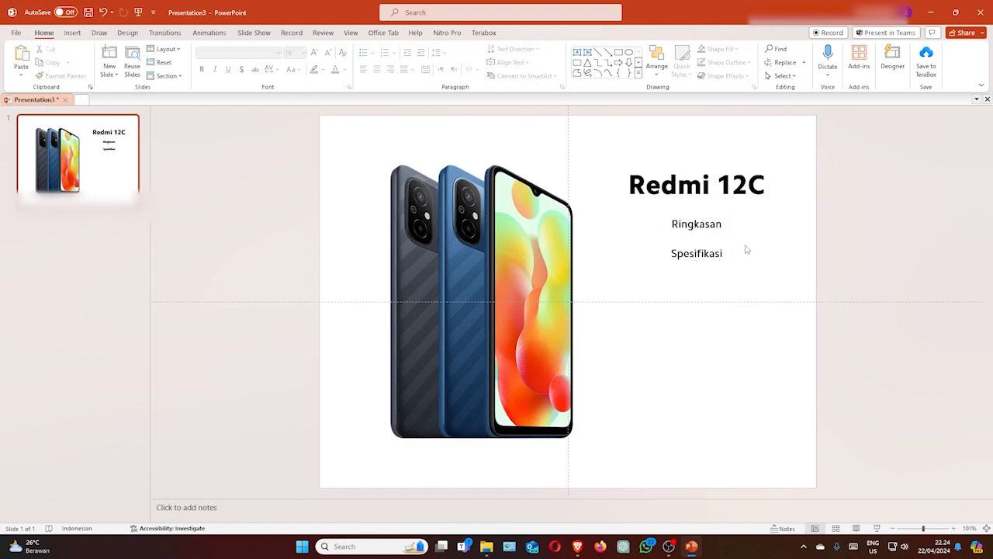
left_click(712, 245)
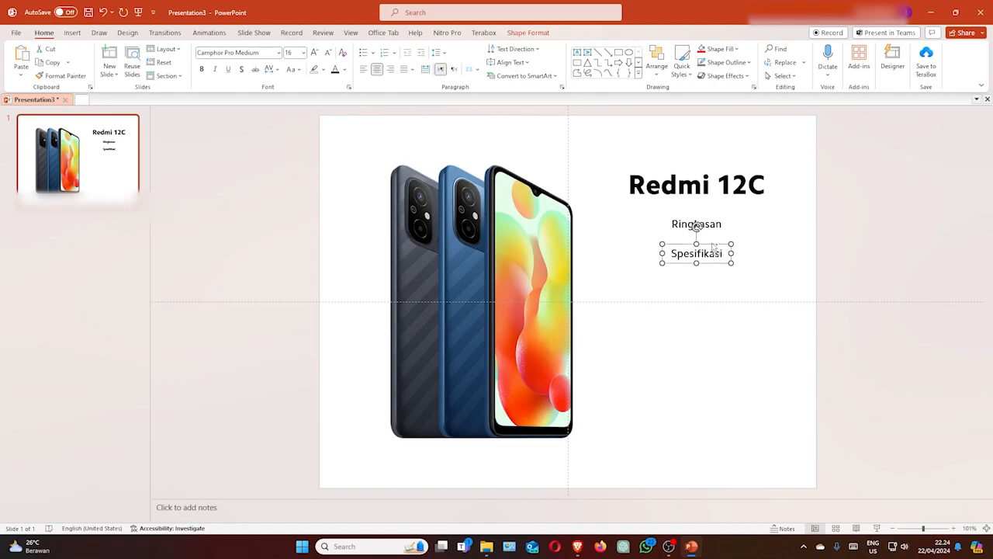
- Duplicate the Spesifikasi box below it and retype it as Kamera
key("ctrl+c")
key("ctrl+v")
left_click_drag(713, 247, 723, 285)
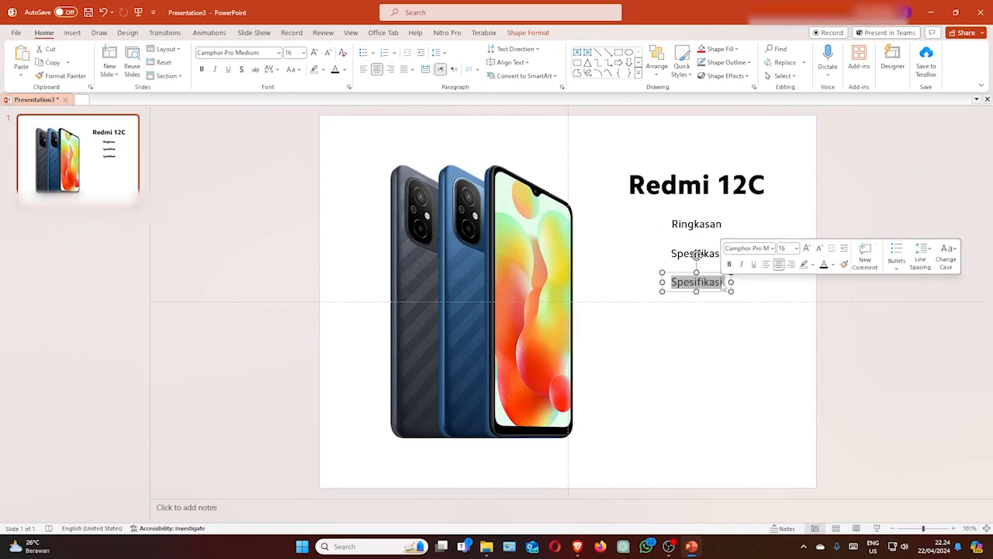
type("Kamera")
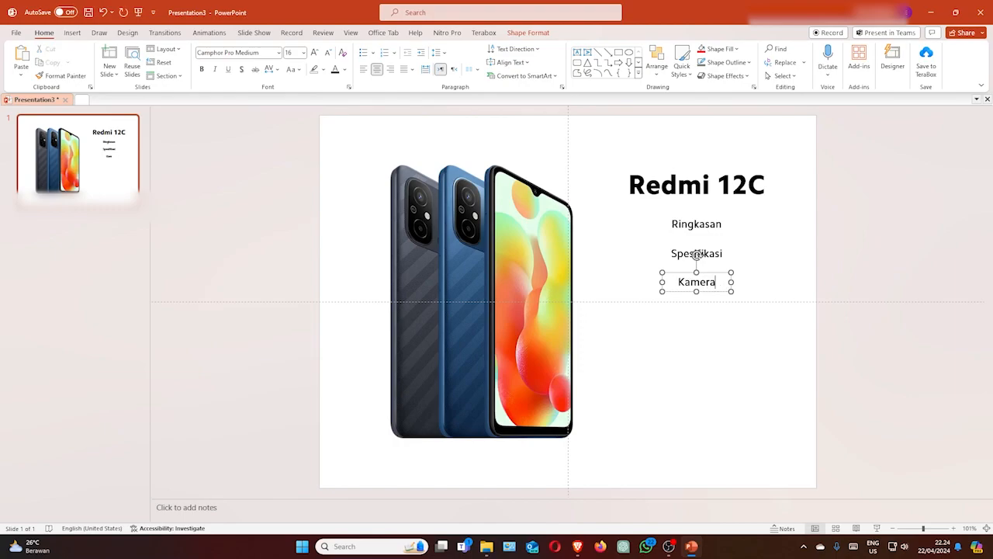
left_click(741, 271)
left_click(705, 280)
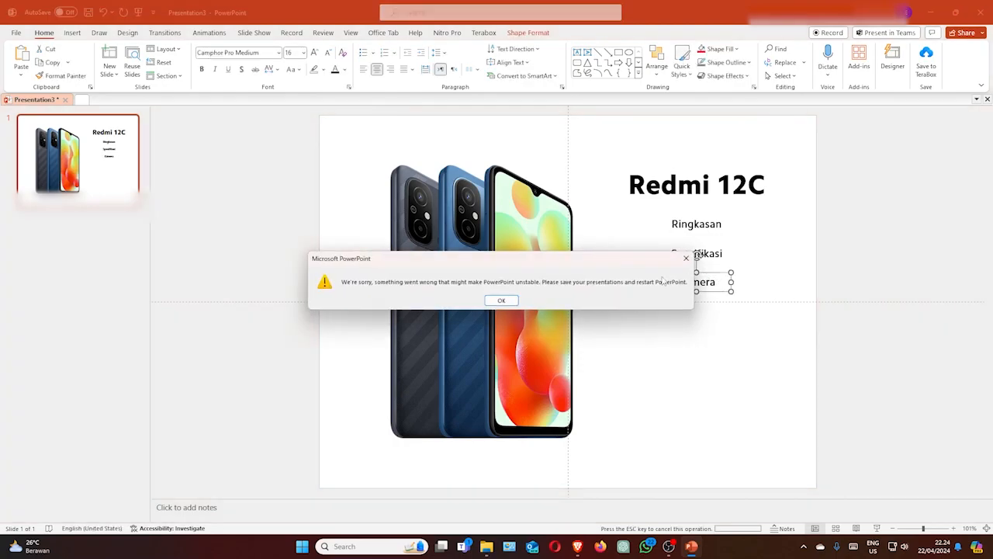
left_click(505, 301)
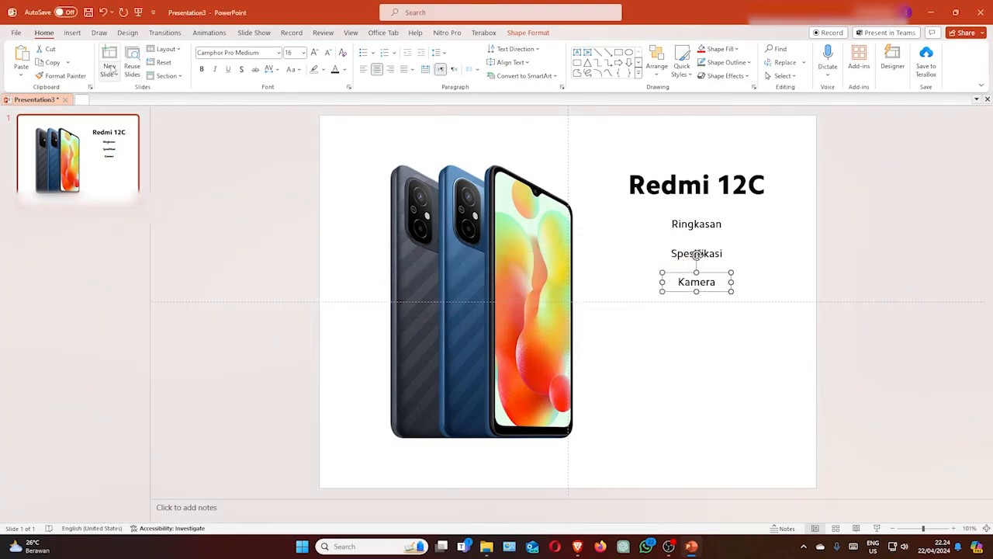
- Duplicate the Kamera box below it and retype it as Layar
key("ctrl+c")
key("ctrl+v")
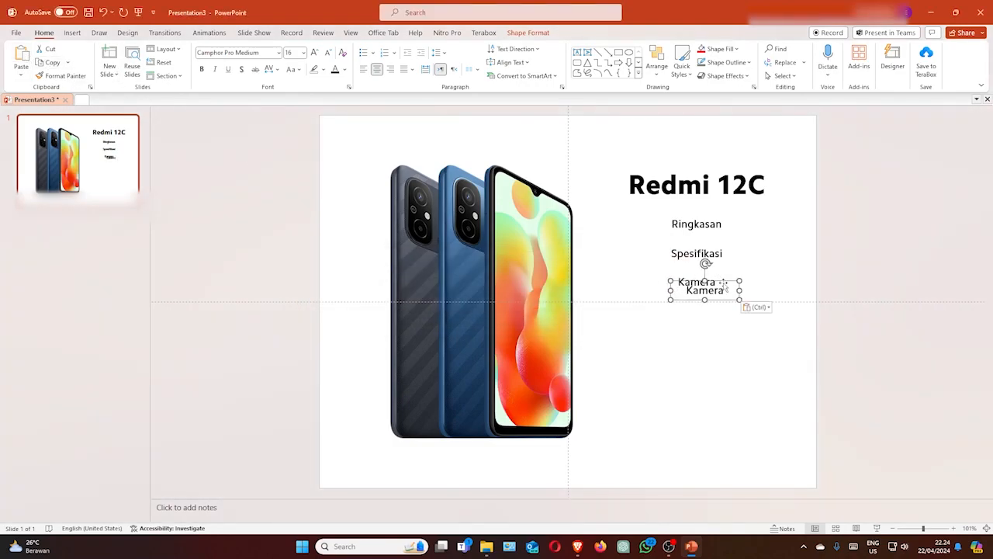
left_click_drag(724, 288, 656, 306)
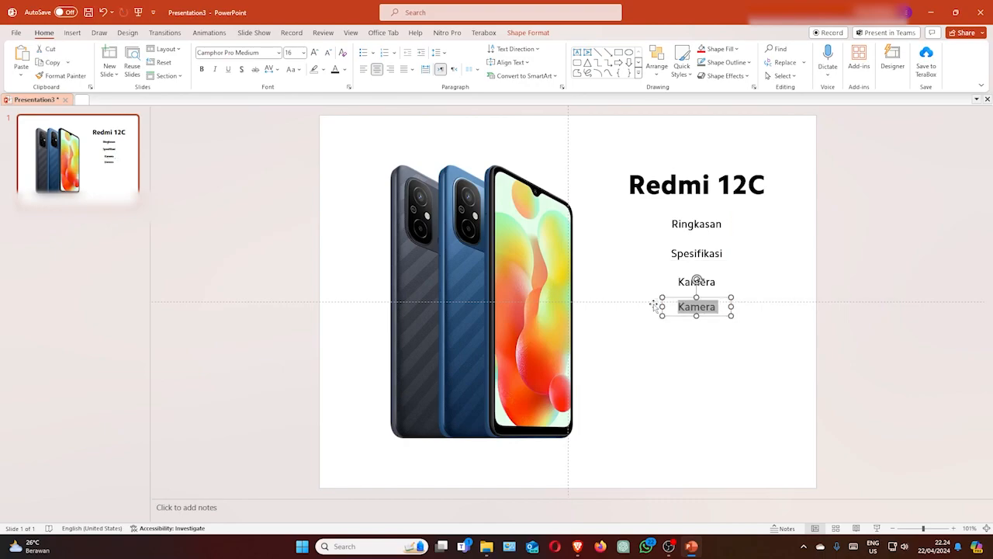
type("Layar")
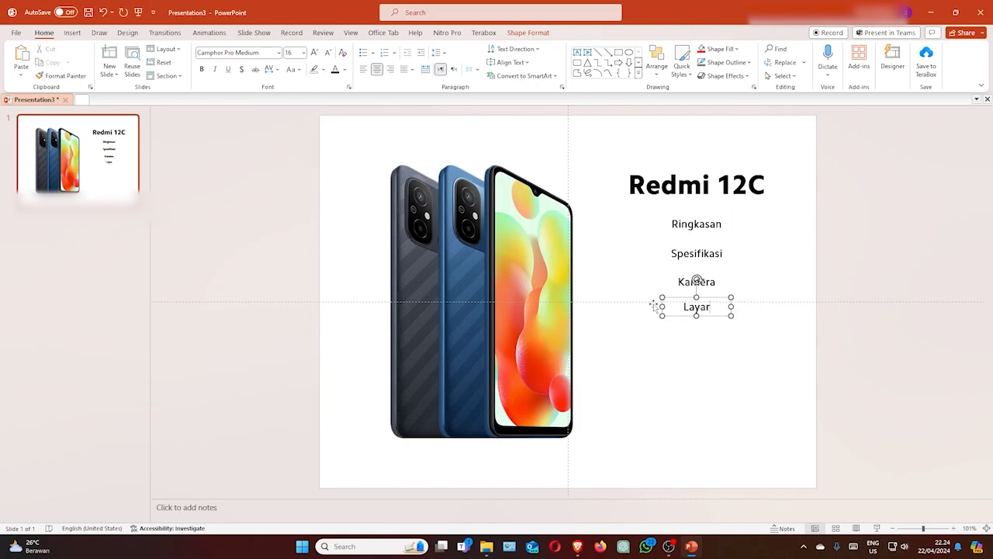
key("Escape")
- Duplicate the Layar box below it and retype it as Batre
key("ctrl+v")
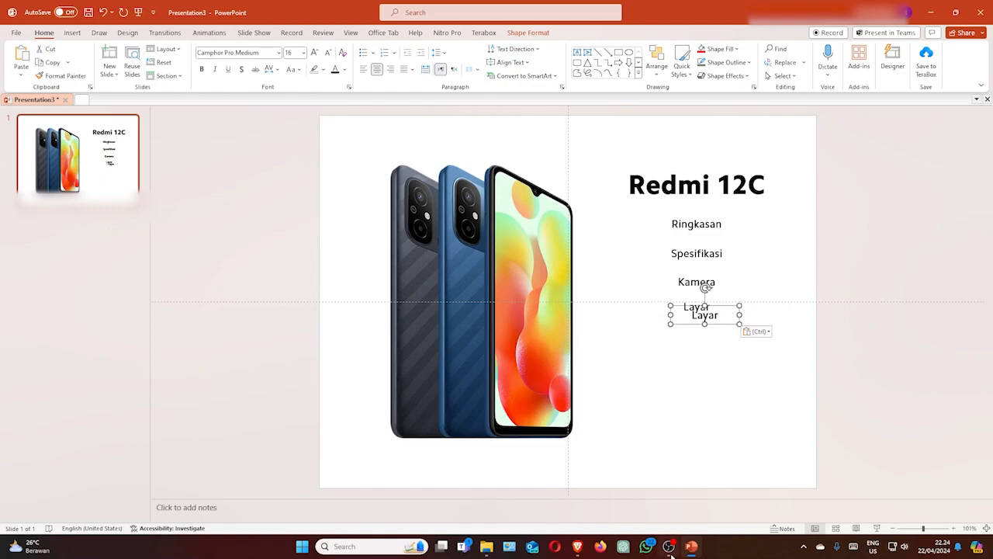
left_click(668, 547)
left_click(691, 372)
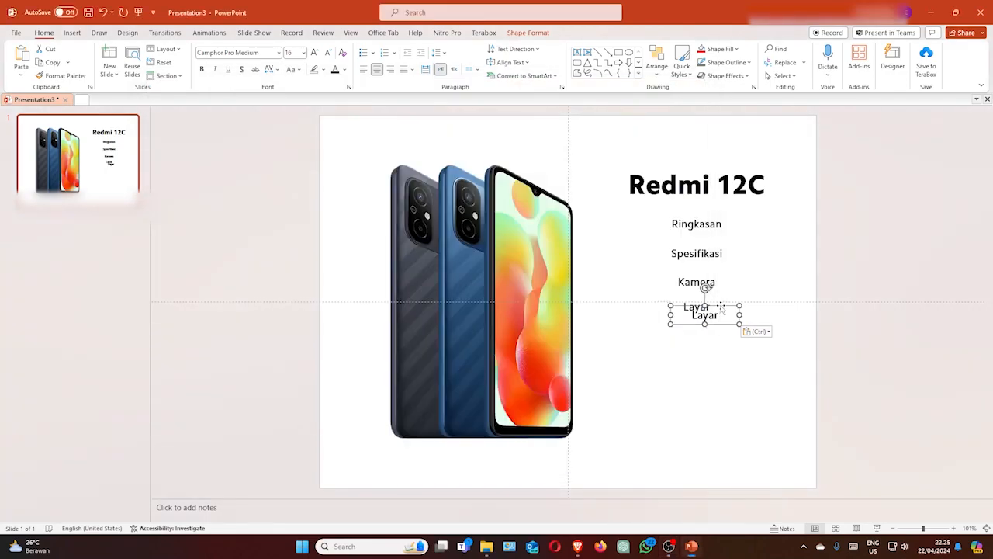
left_click_drag(721, 308, 670, 334)
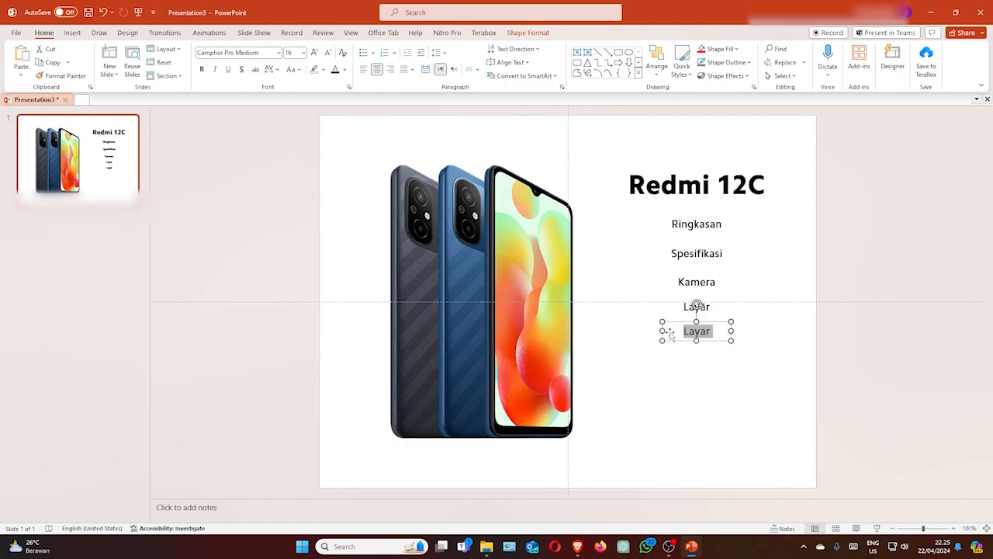
type("Batre")
left_click(759, 284)
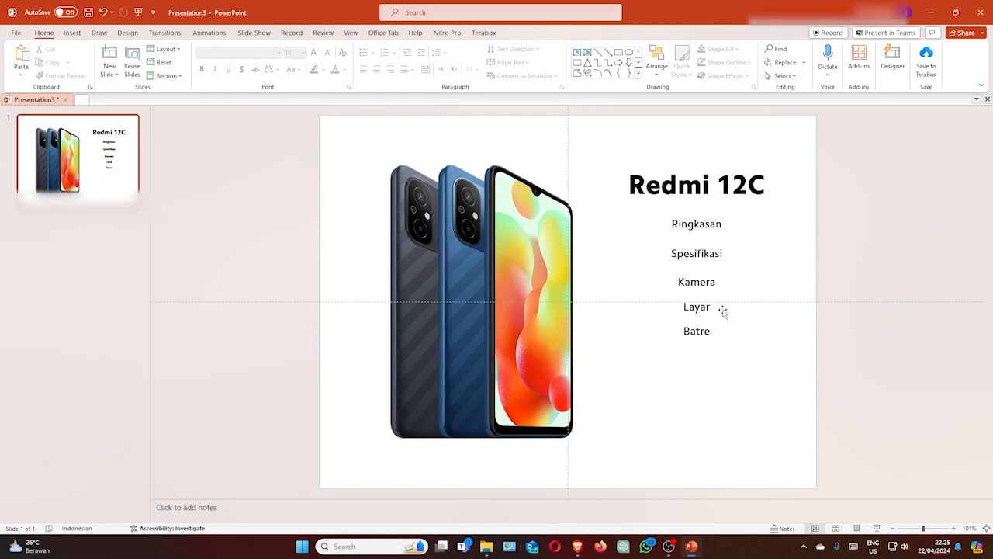
left_click(697, 295)
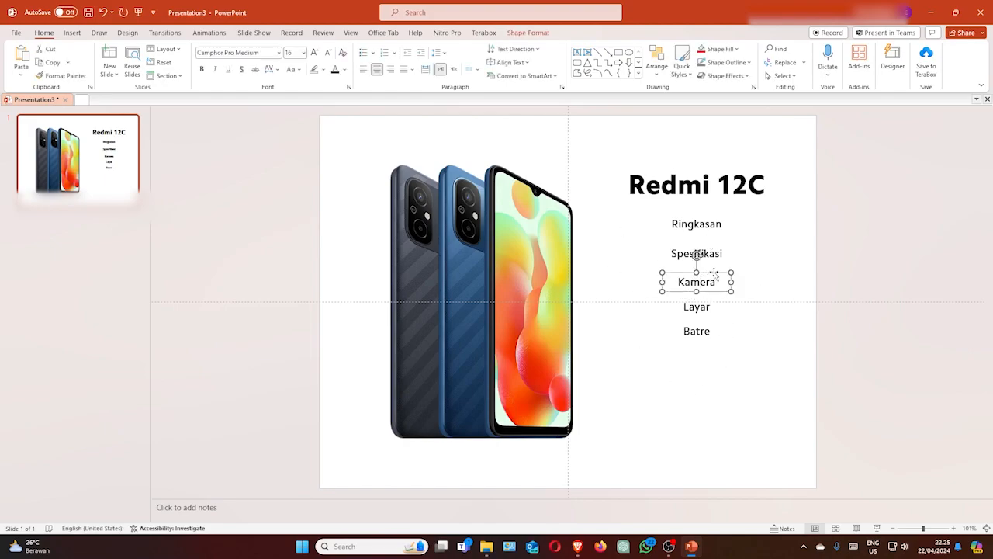
- Move Kamera, Layar and Batre up so the menu lines are evenly spaced
left_click(751, 294)
left_click(702, 289)
left_click_drag(708, 273, 700, 287)
left_click(701, 296)
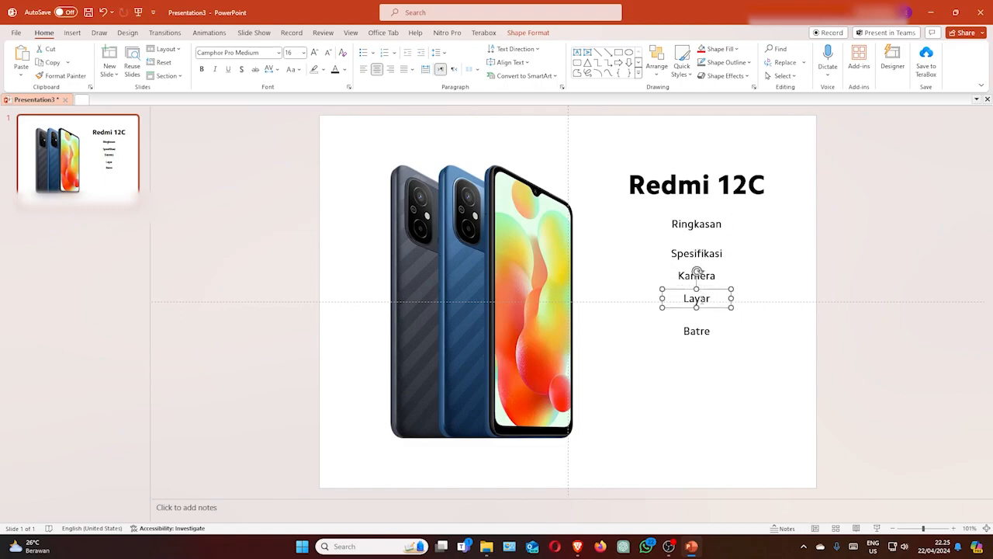
left_click(697, 331)
left_click_drag(707, 324, 707, 315)
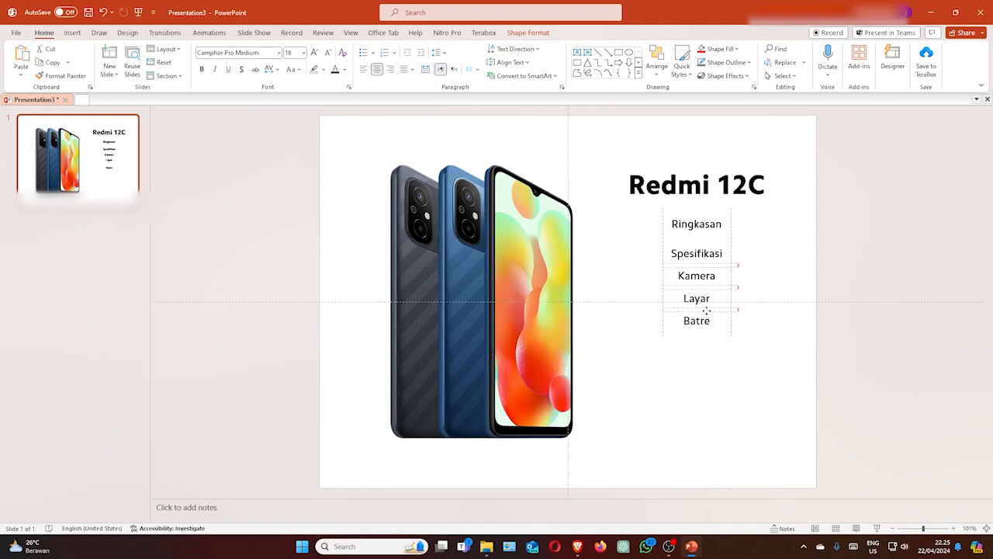
left_click(753, 257)
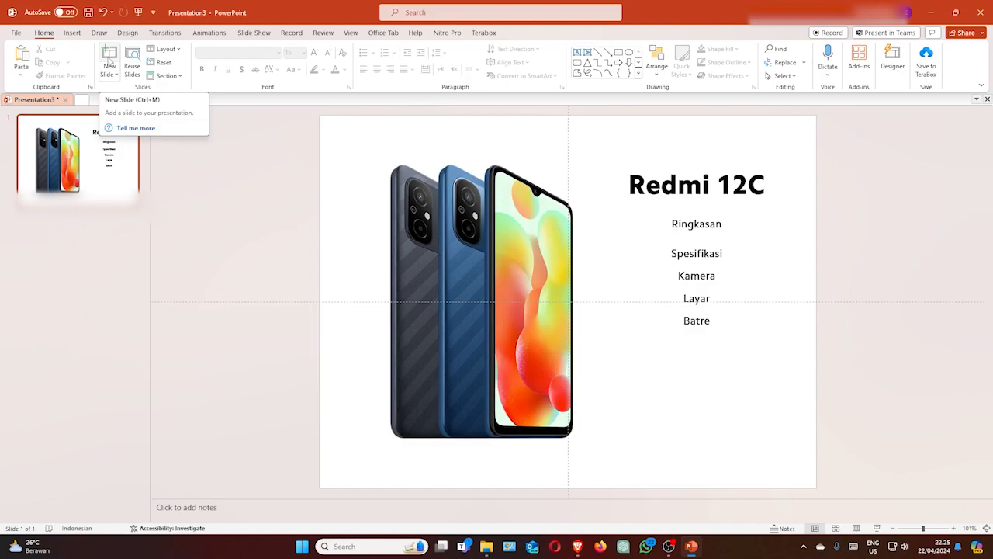
- Add a new blank slide 2 after the Redmi 12C slide
left_click(109, 54)
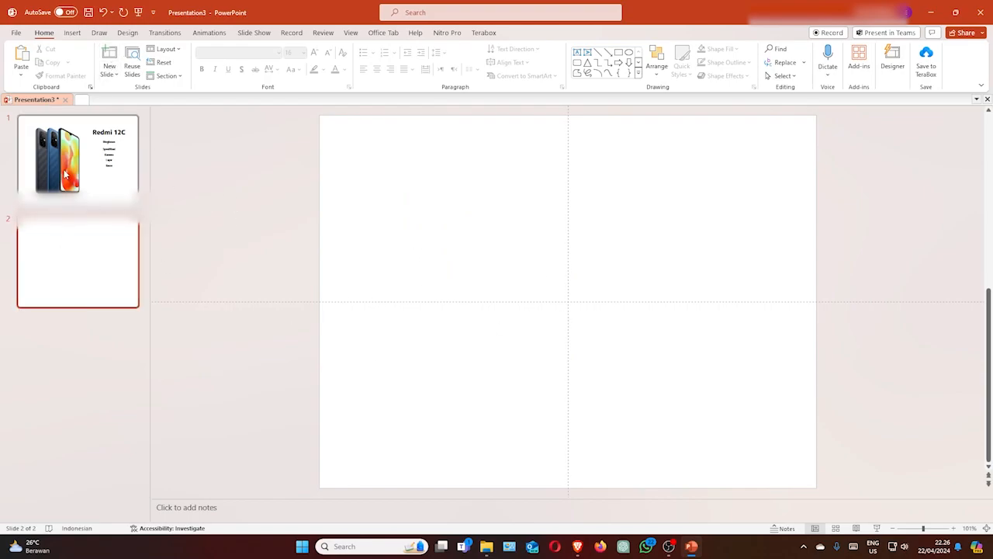
left_click(99, 196)
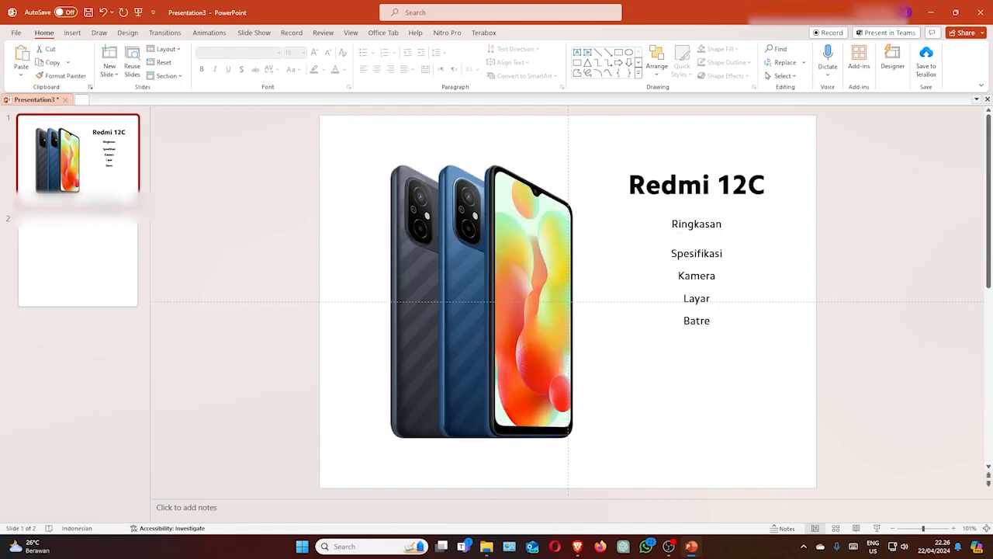
left_click(94, 255)
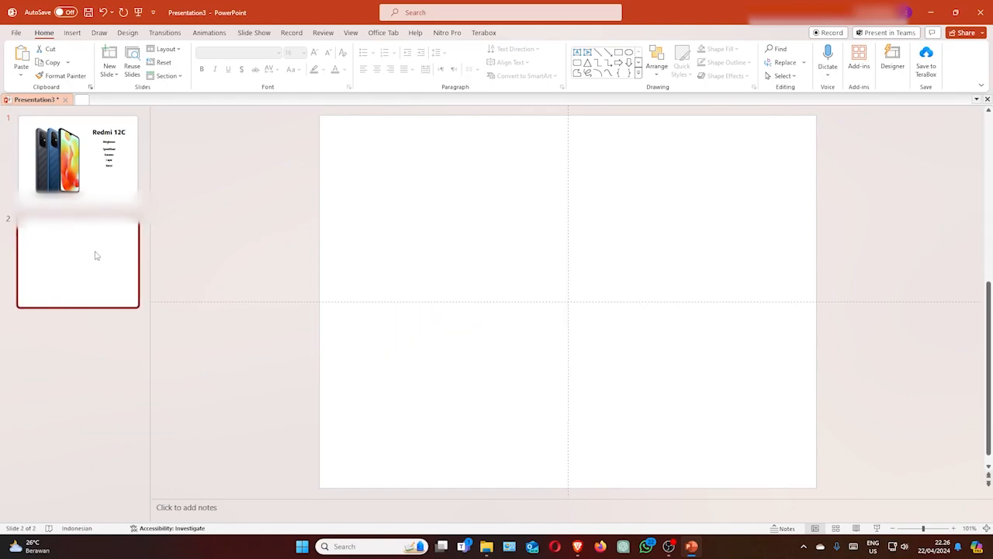
left_click(99, 189)
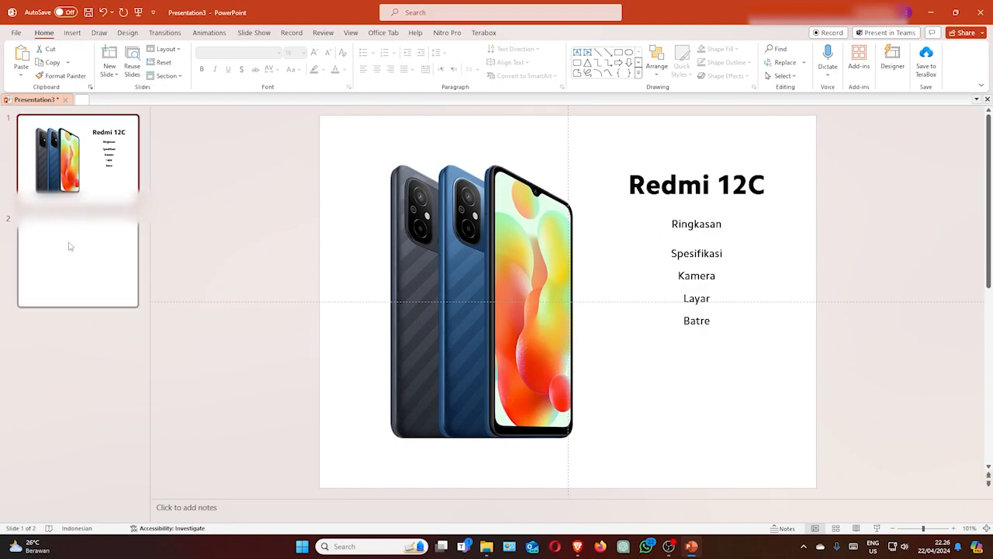
left_click(109, 239)
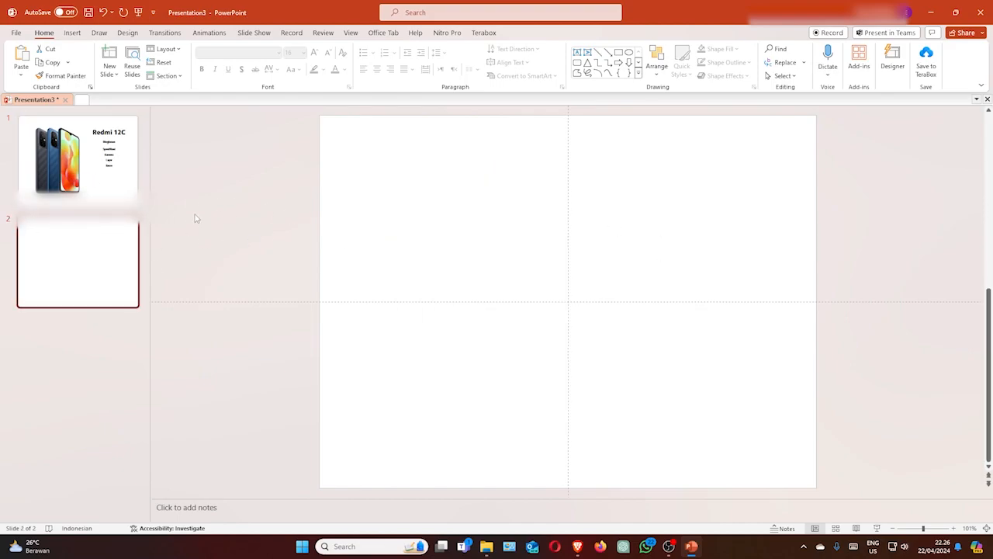
left_click(102, 151)
- Copy the Redmi 12C title from slide 1 and paste it onto slide 2
left_click(661, 186)
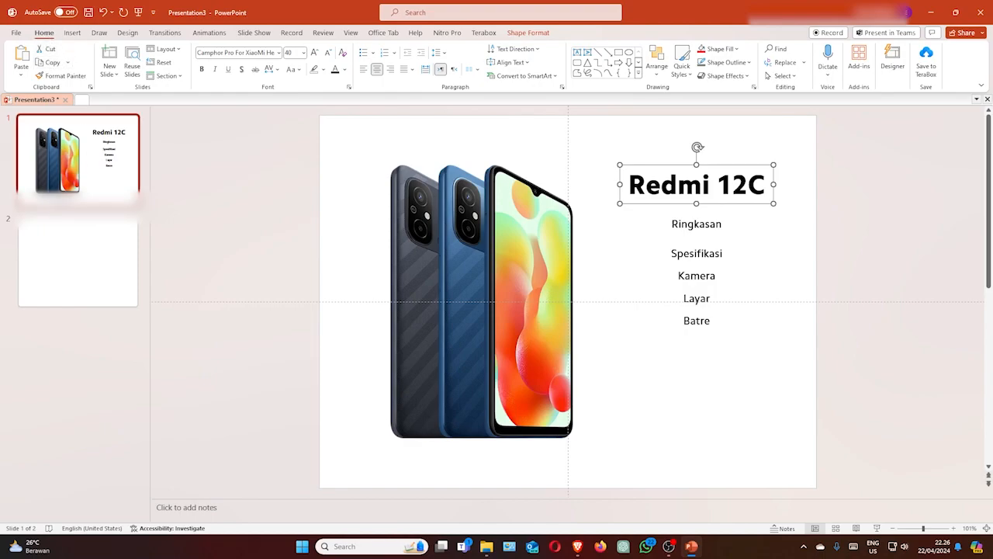
left_click(89, 256)
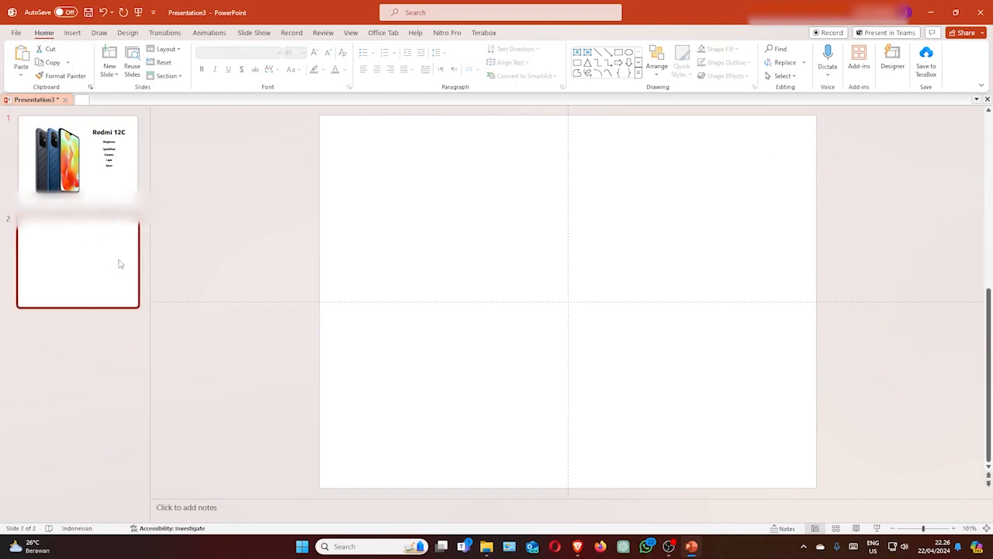
left_click(20, 56)
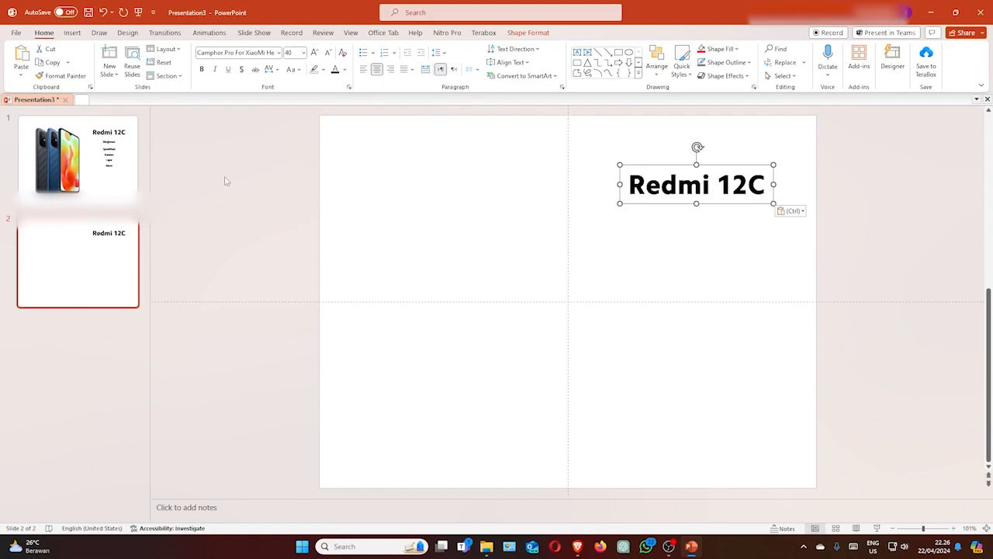
- Insert the blue phone-back PNG from the Bahan-bahan folder onto slide 2
left_click(71, 33)
left_click(104, 63)
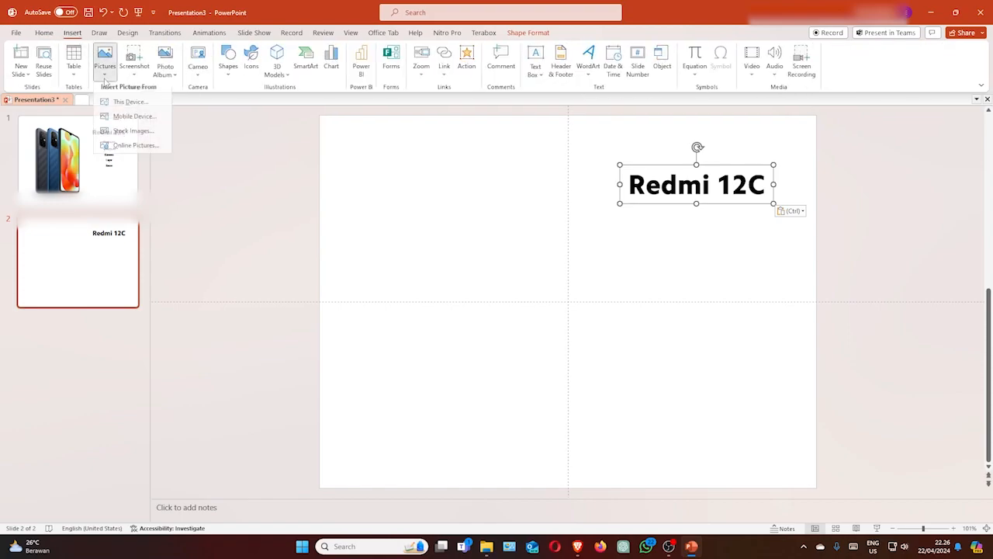
left_click(125, 102)
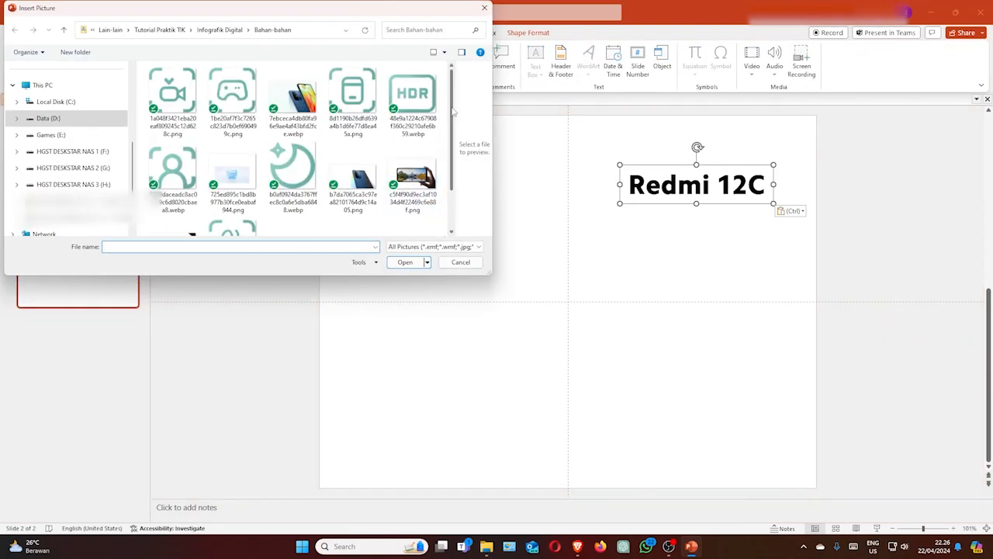
left_click_drag(452, 109, 446, 153)
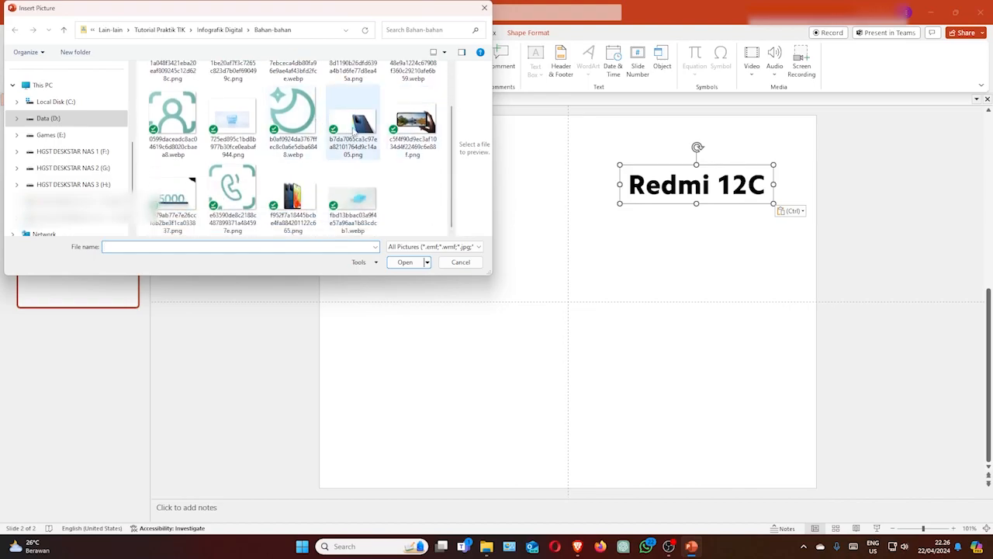
left_click_drag(449, 149, 435, 165)
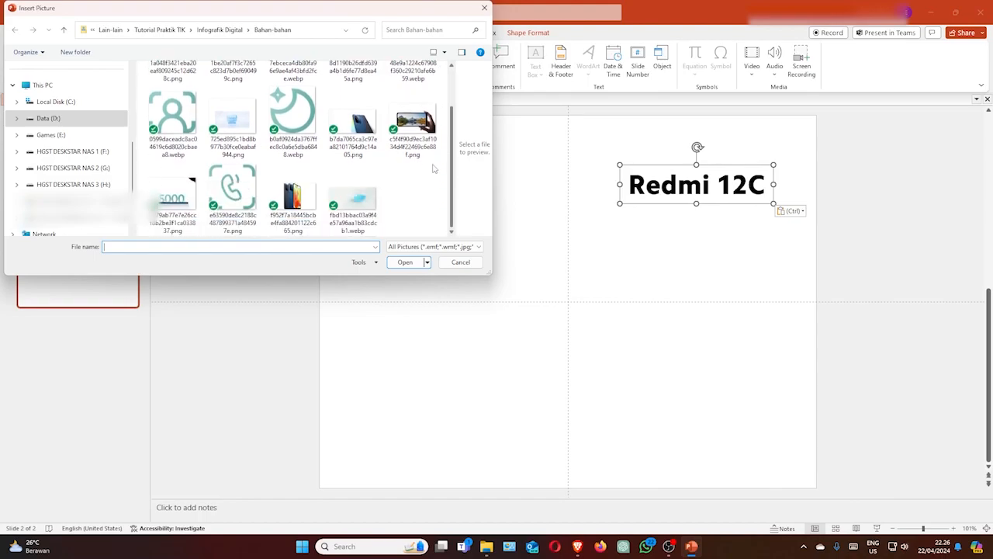
left_click(338, 108)
left_click(405, 262)
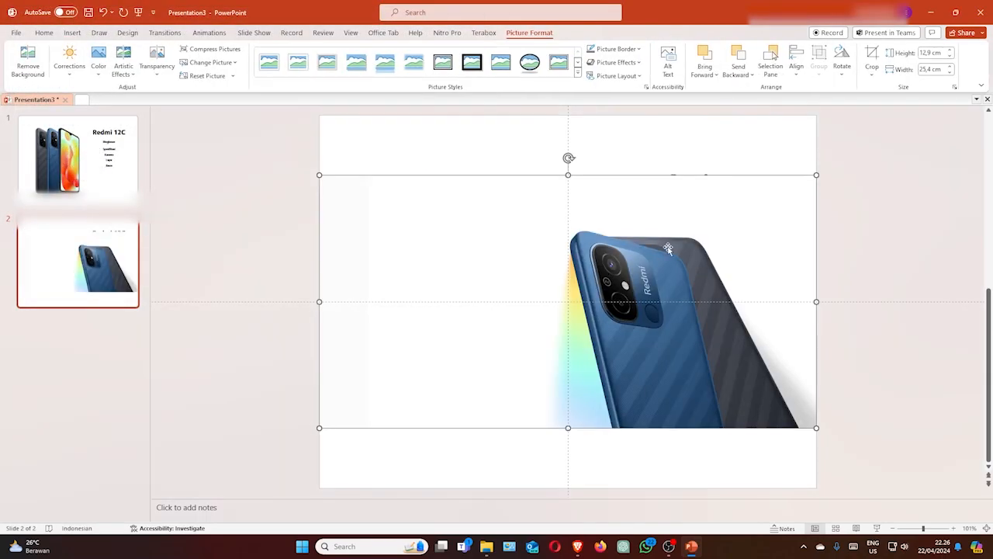
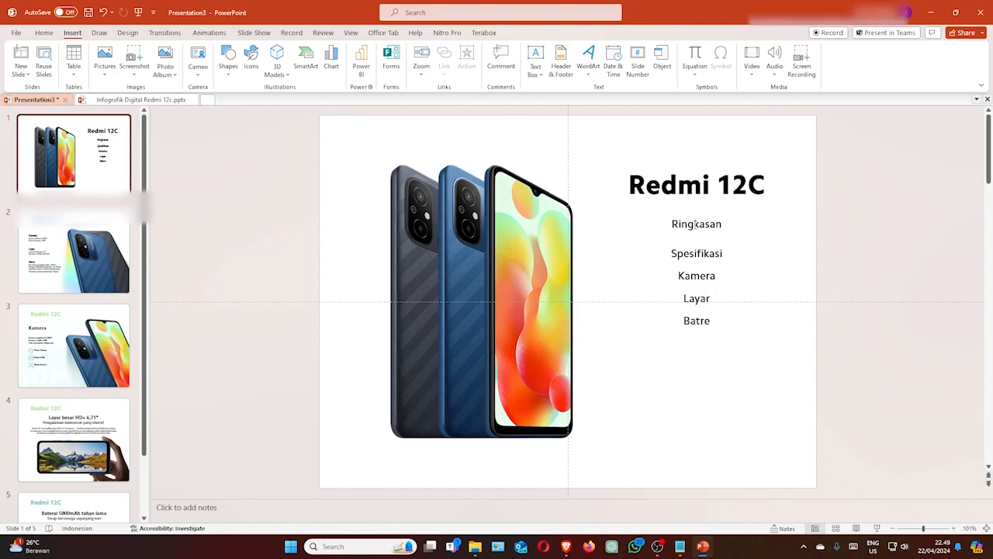
- Switch from the OBS recorder back to the PowerPoint presentation window
left_click(657, 547)
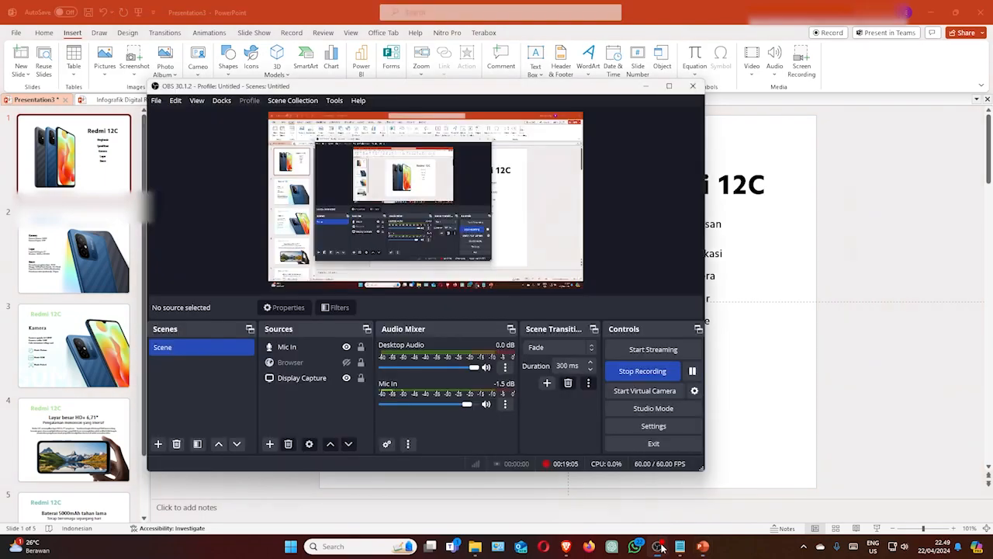
left_click(776, 365)
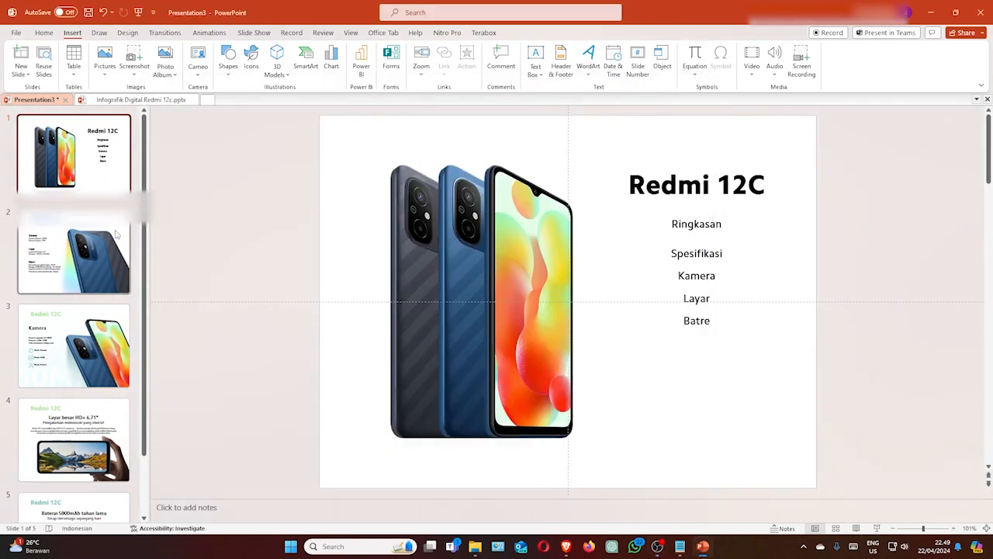
scroll(143, 183, "down", 1)
scroll(145, 177, "up", 1)
scroll(146, 171, "down", 1)
scroll(146, 167, "up", 1)
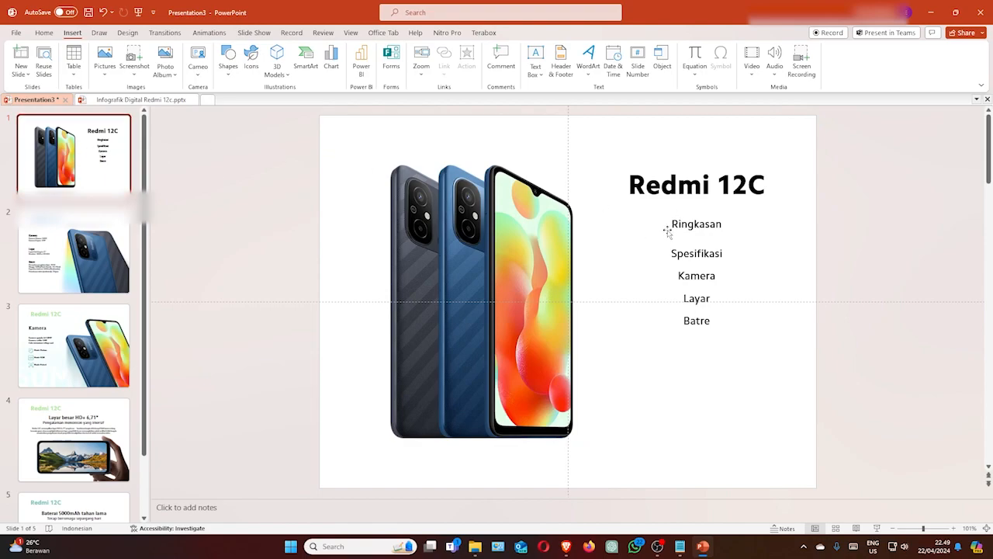
left_click(101, 260)
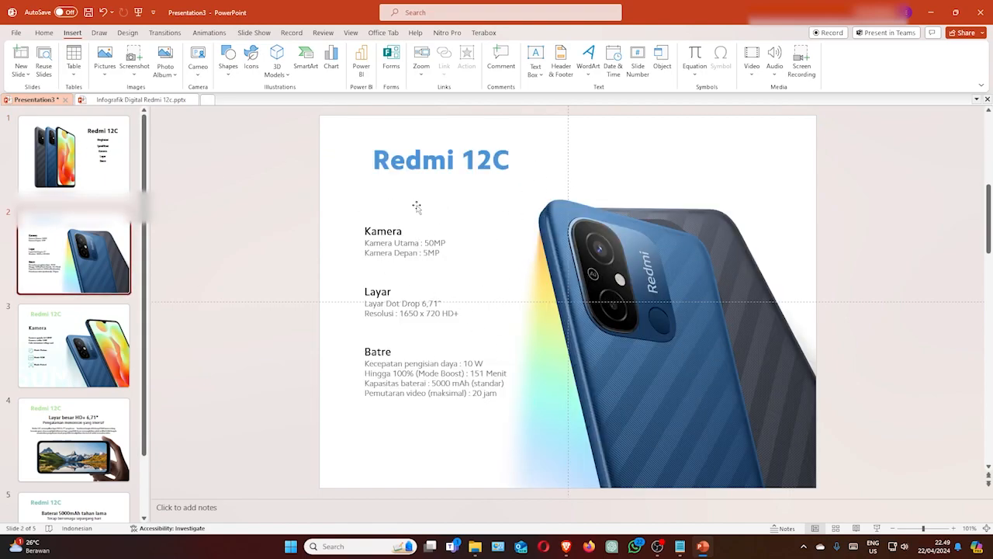
left_click(85, 159)
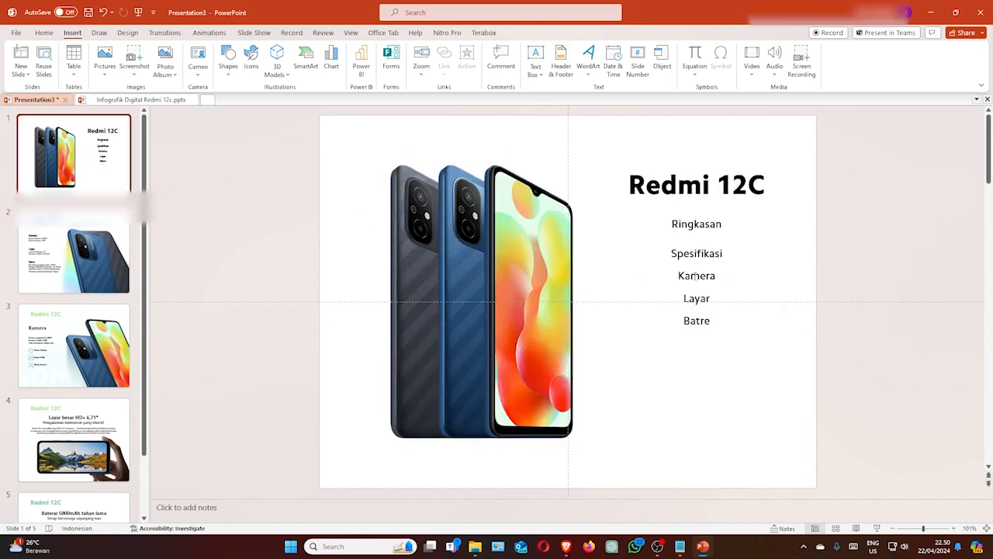
left_click(86, 349)
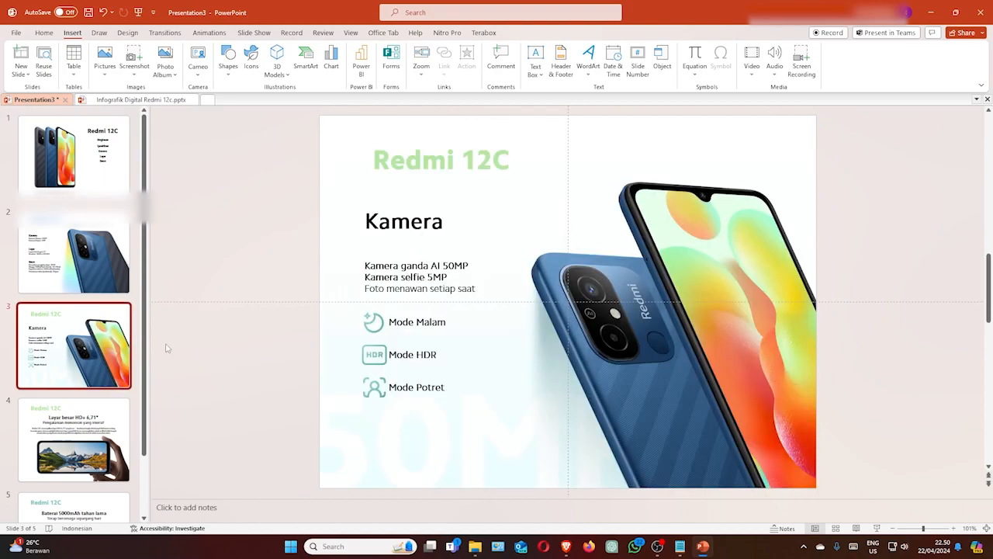
key("Home")
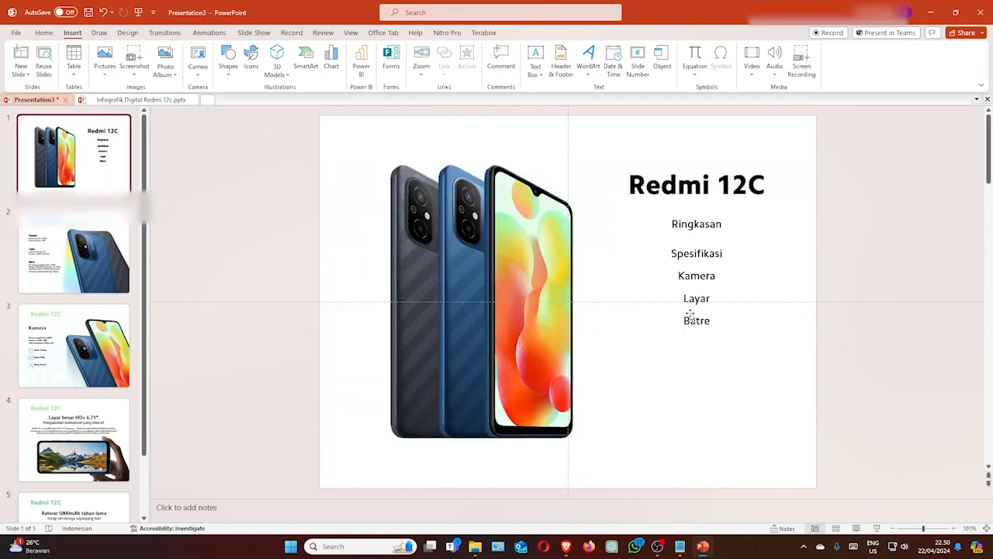
left_click(700, 300)
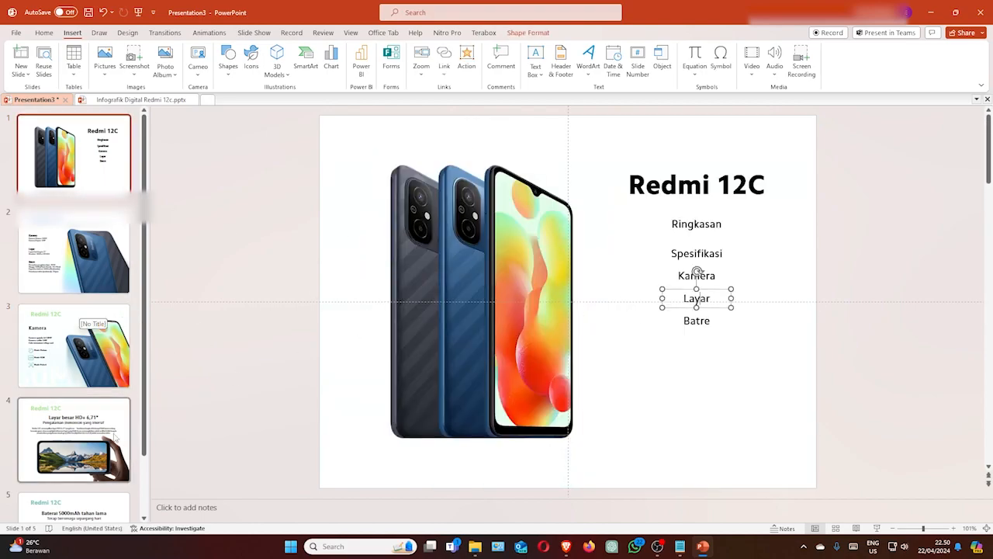
left_click(72, 427)
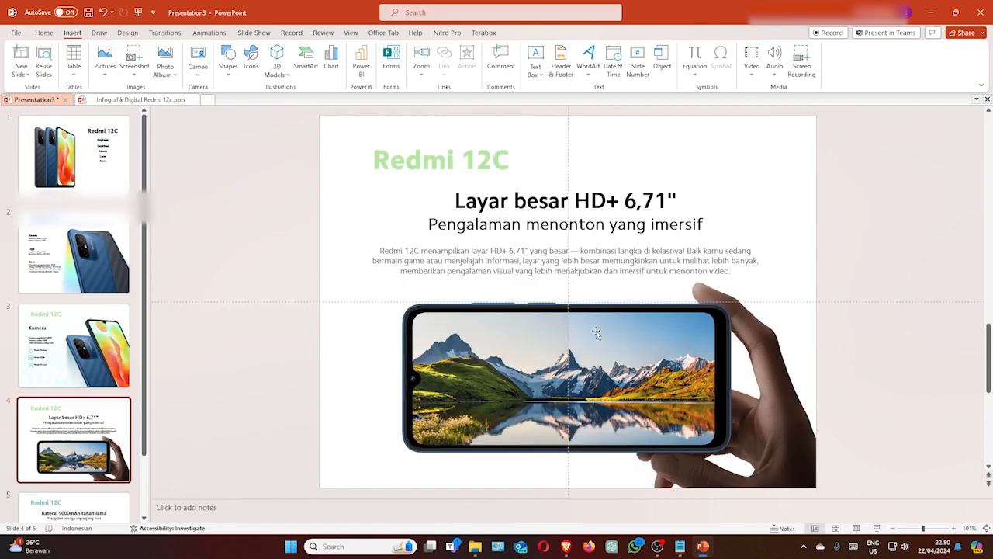
key("Home")
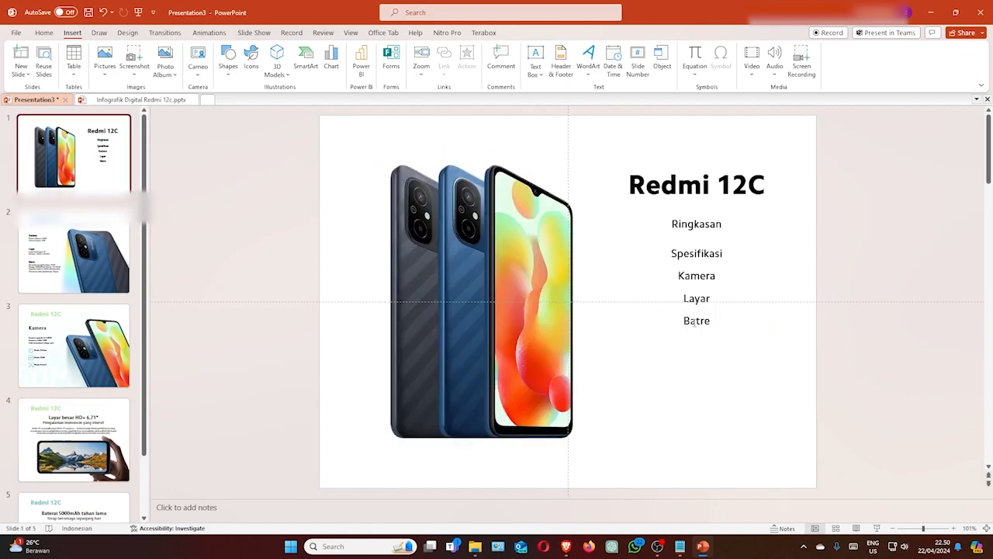
left_click(692, 319)
scroll(91, 434, "down", 2)
left_click(92, 449)
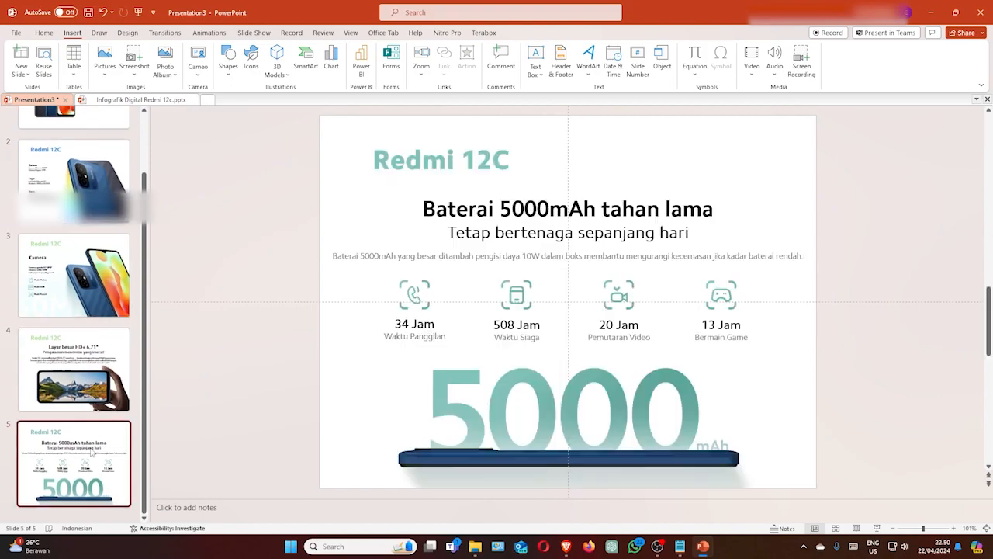
key("Home")
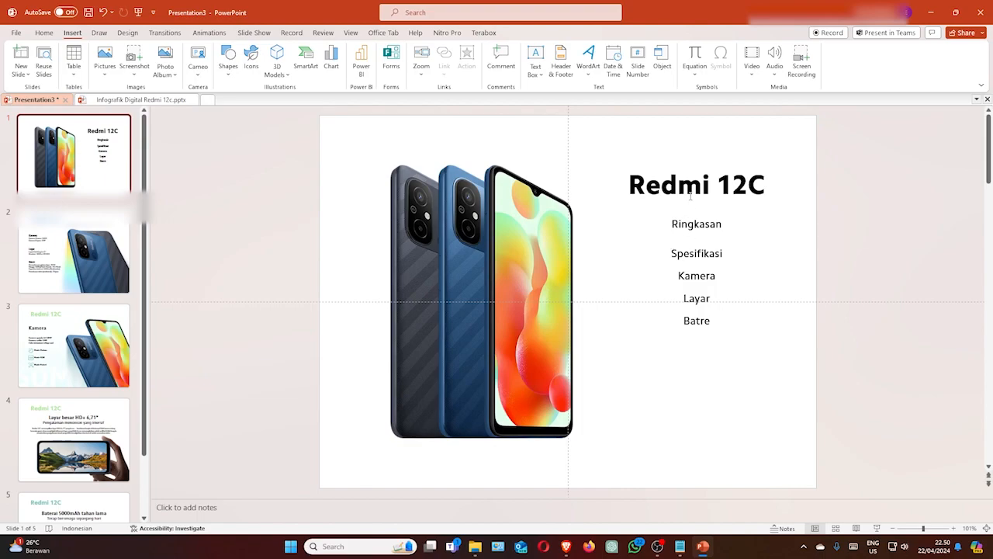
left_click(696, 225)
left_click(675, 220)
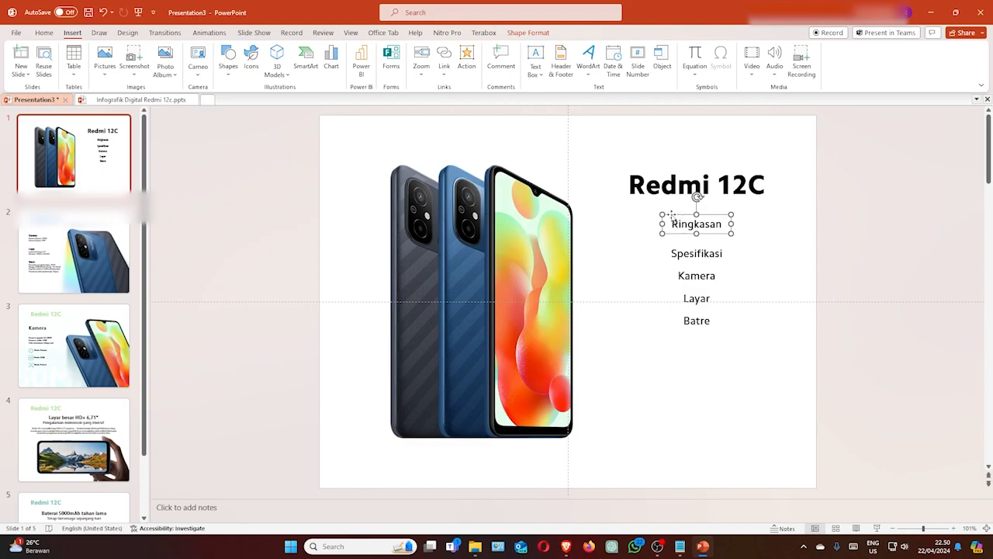
- Give the Ringkasan text box an action hyperlink to Slide 2
left_click(693, 224)
left_click(677, 214)
left_click(467, 68)
left_click_drag(479, 174, 448, 172)
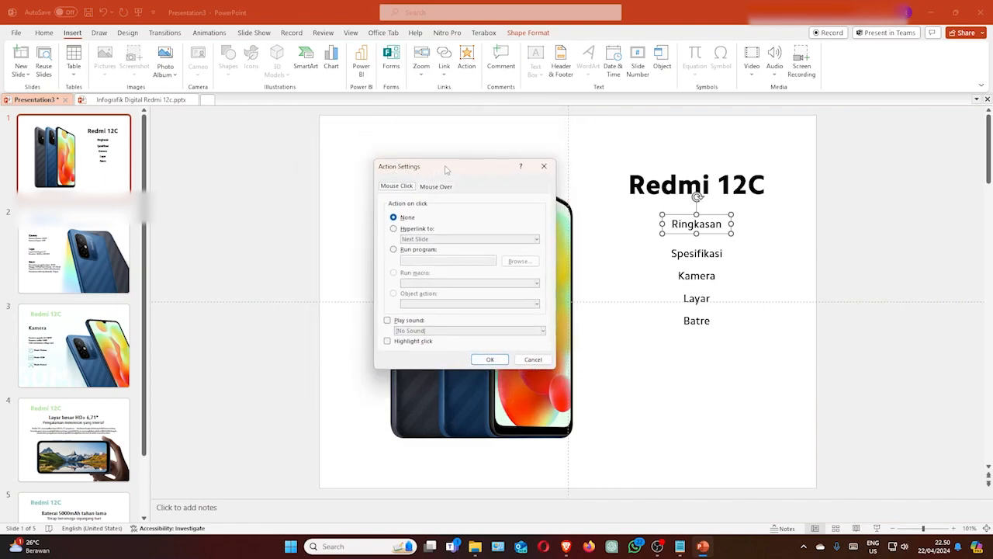
left_click_drag(445, 170, 475, 165)
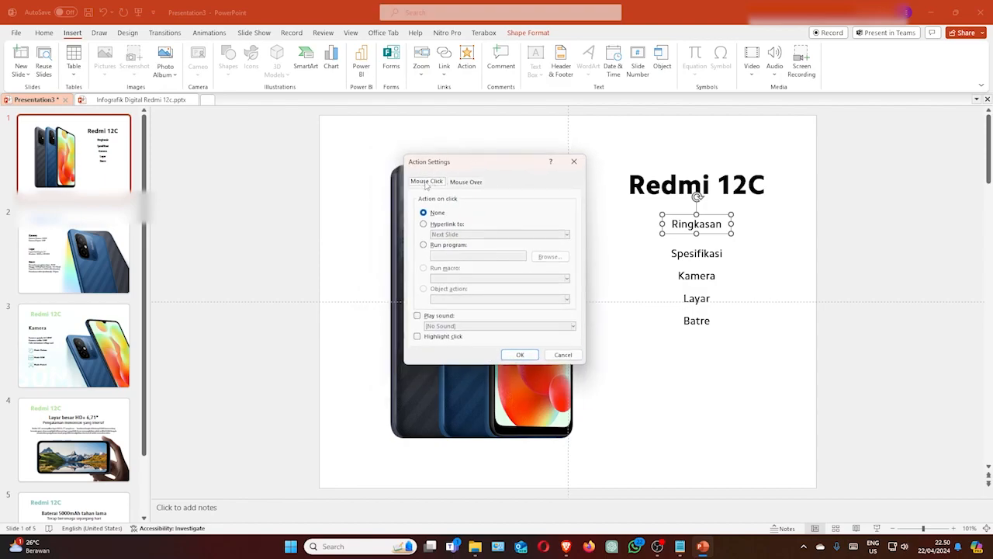
left_click(423, 224)
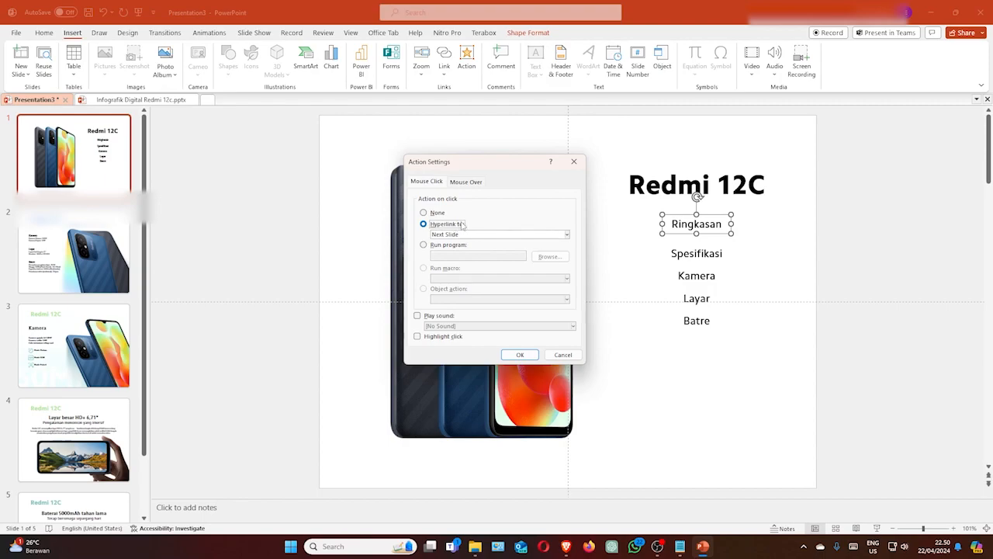
left_click(469, 234)
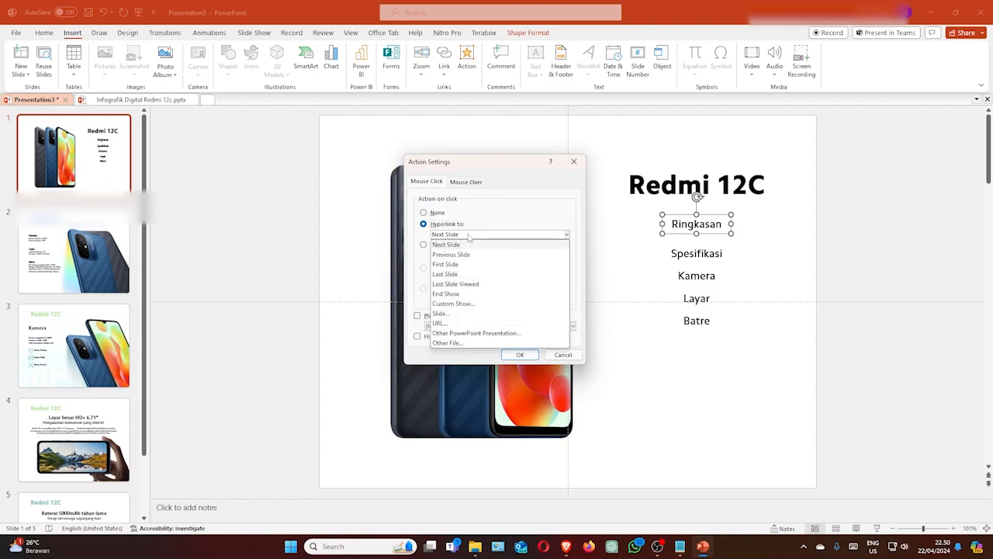
left_click(446, 315)
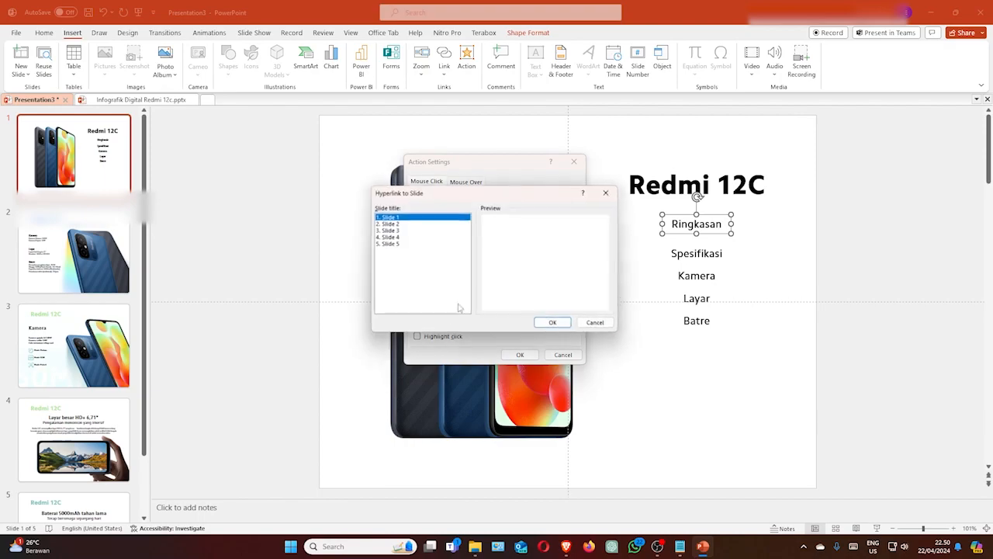
left_click(392, 224)
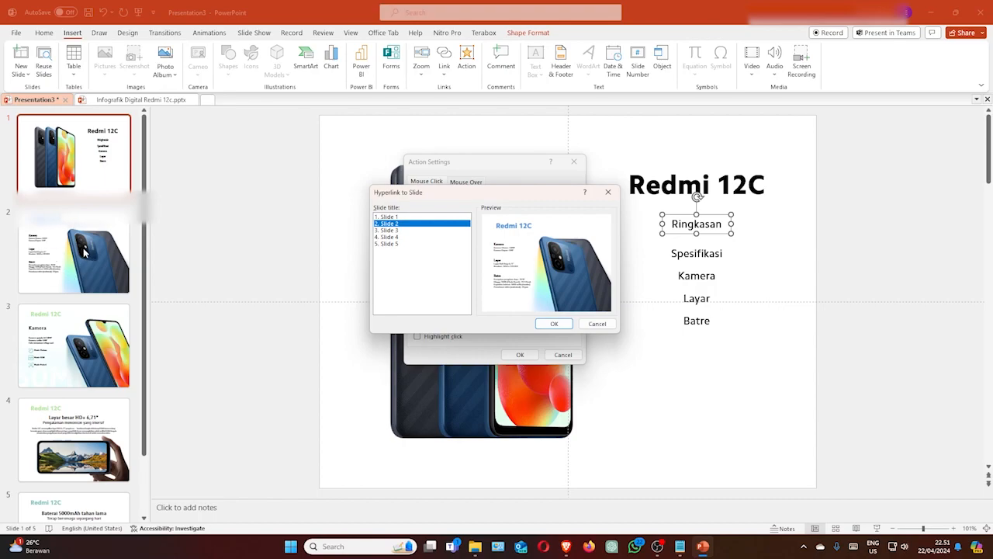
left_click(549, 323)
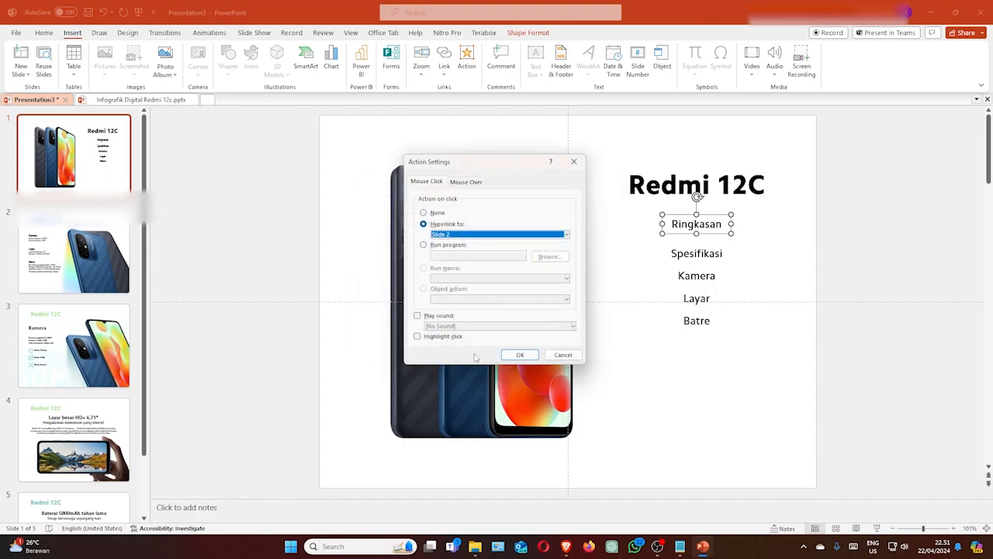
left_click(519, 355)
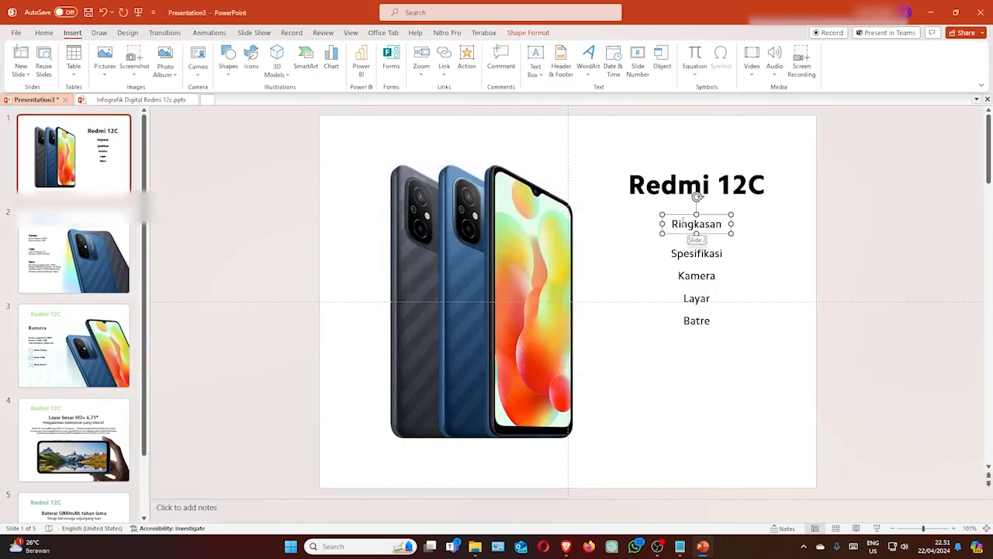
- Select the Kamera menu item on slide 1
left_click(696, 276)
left_click(696, 297)
left_click(697, 320)
left_click(683, 276)
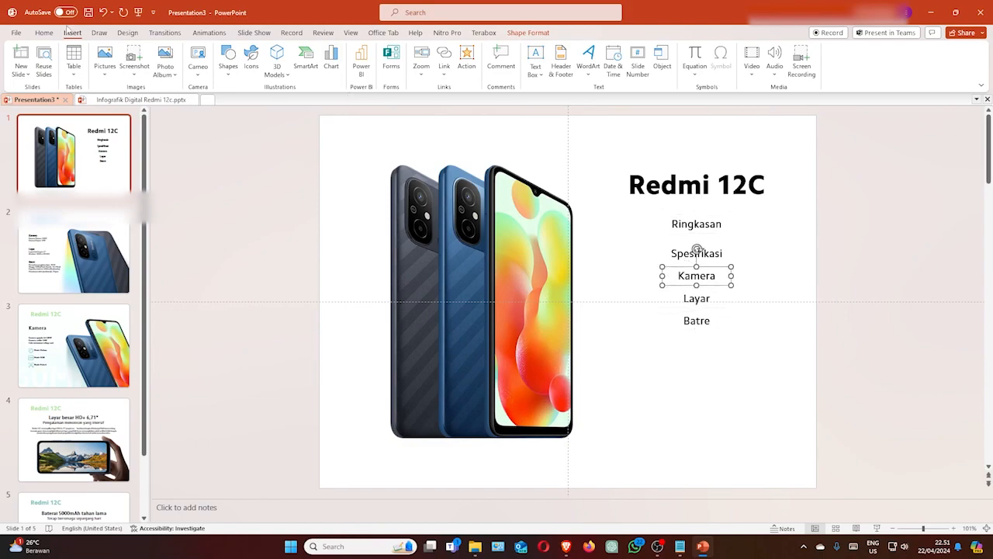
- Set Kamera's click action to hyperlink to 3. Slide 3, then select the Layar box
left_click(466, 62)
left_click_drag(475, 168, 519, 159)
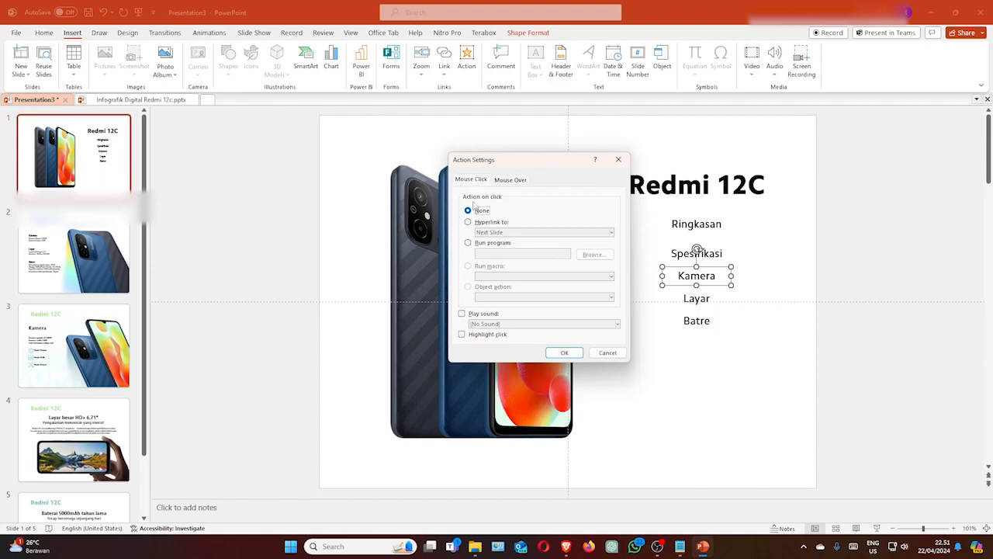
left_click(468, 222)
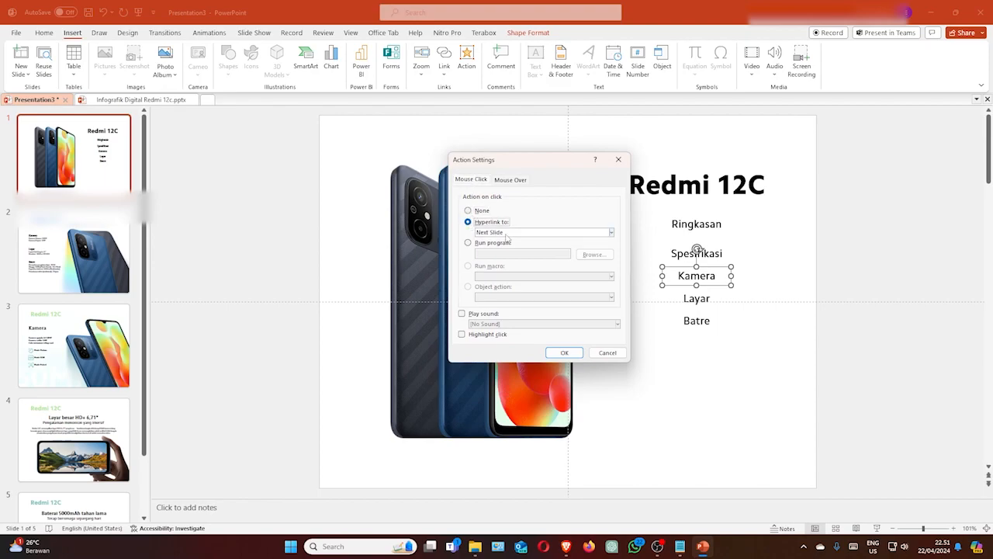
left_click(556, 232)
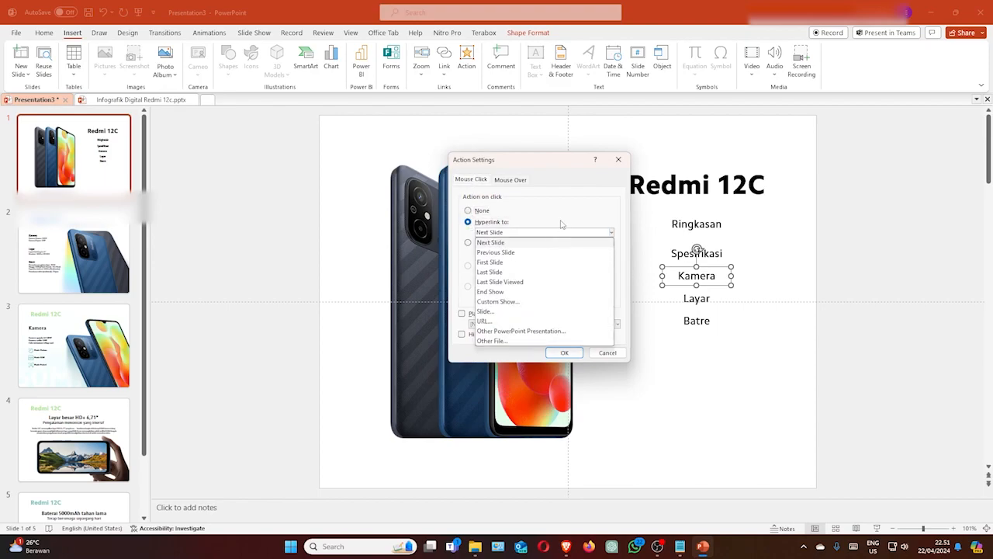
left_click(494, 311)
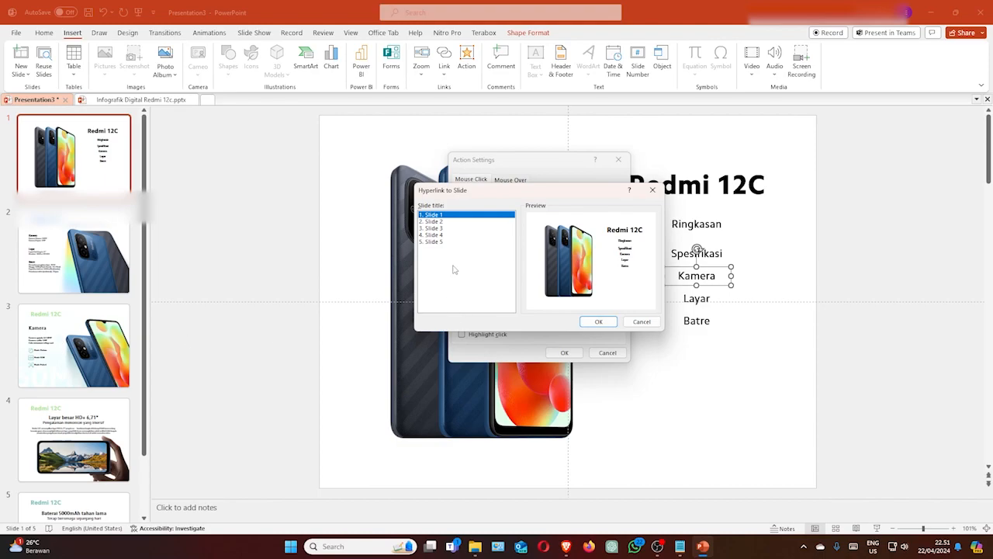
left_click(437, 228)
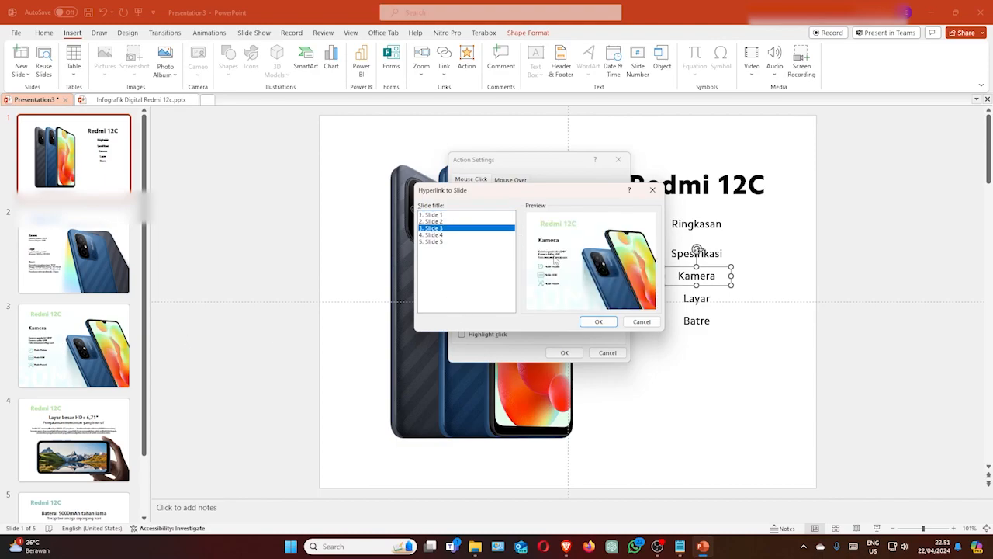
left_click(594, 322)
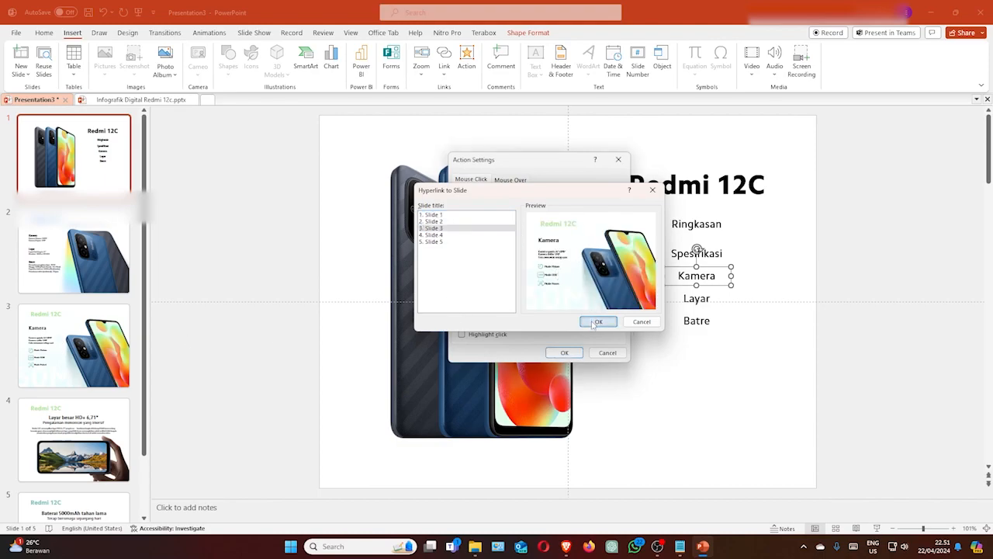
left_click(569, 356)
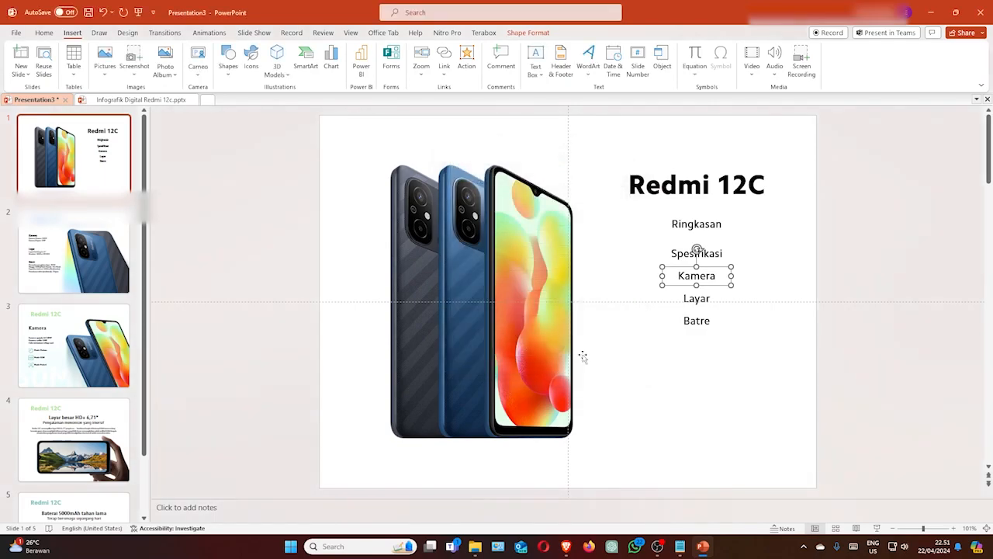
left_click(691, 301)
left_click(691, 289)
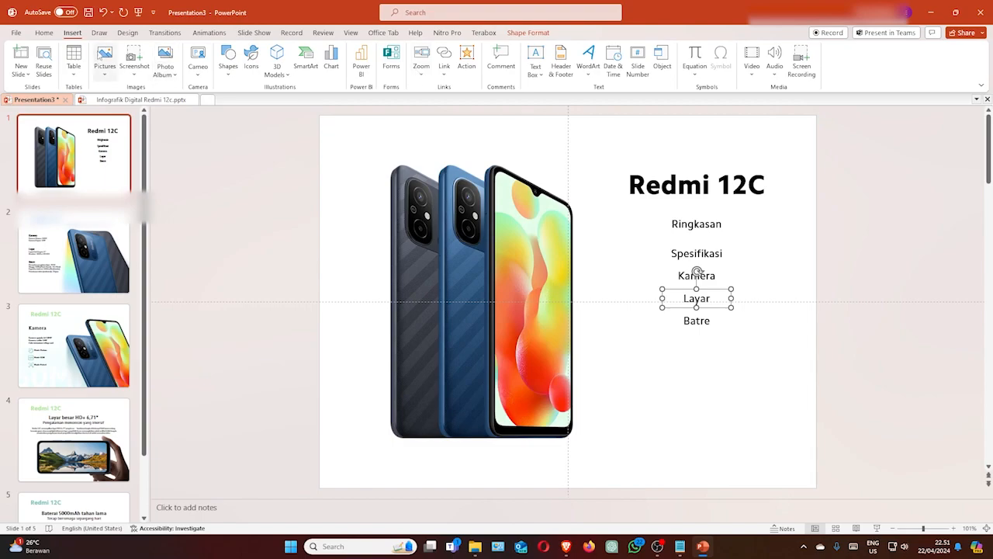
- Set Layar's click action to hyperlink to 4. Slide 4, then select the Batre box
left_click(466, 66)
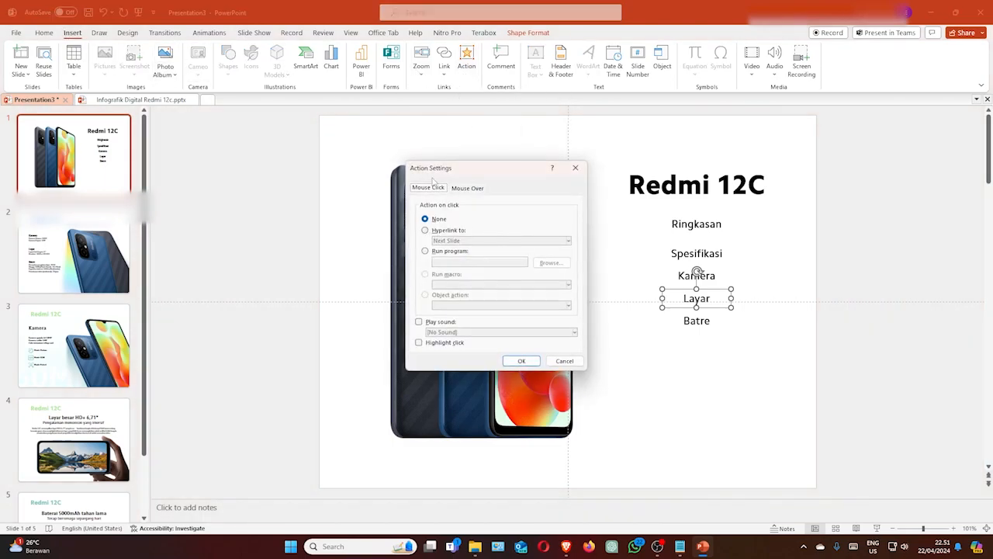
left_click(426, 231)
left_click(448, 241)
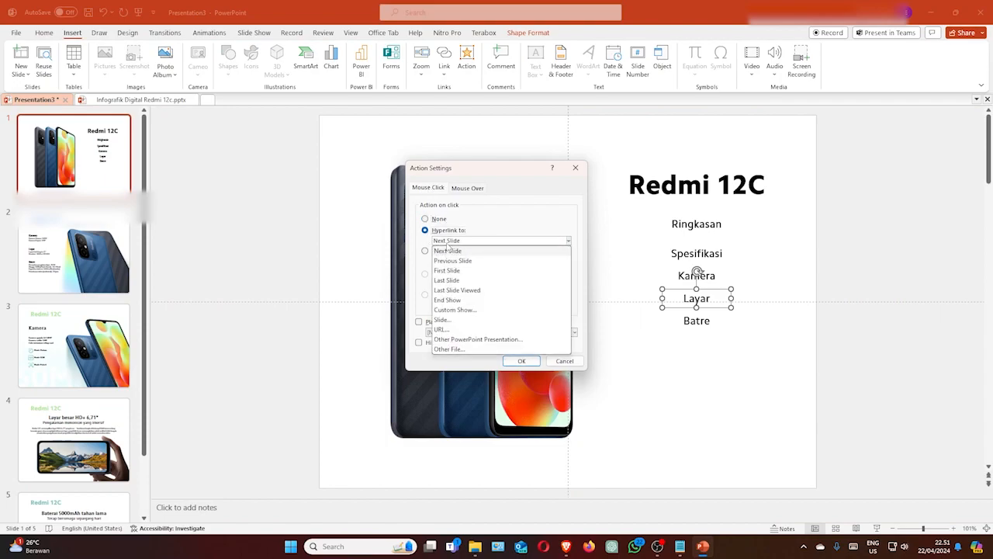
left_click(454, 321)
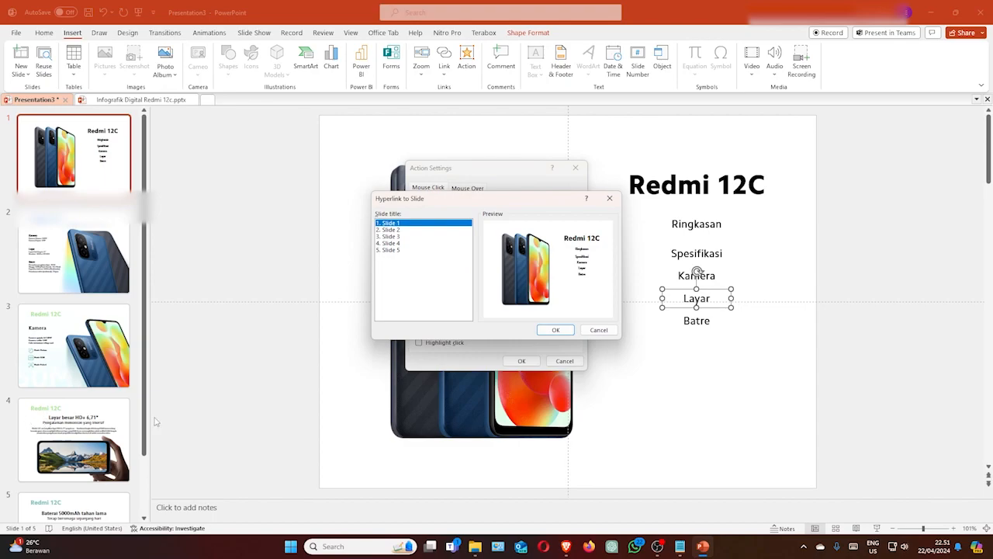
left_click(395, 244)
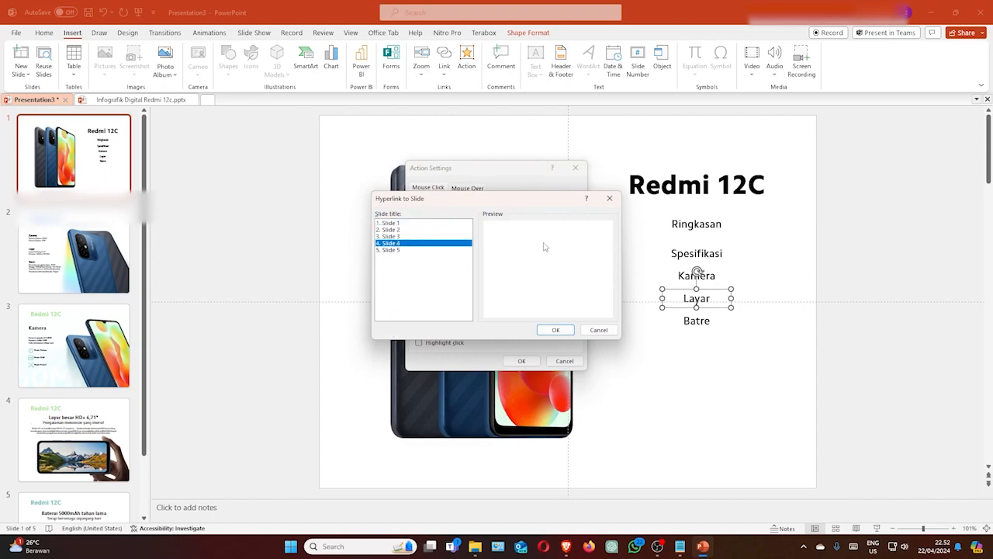
left_click(555, 330)
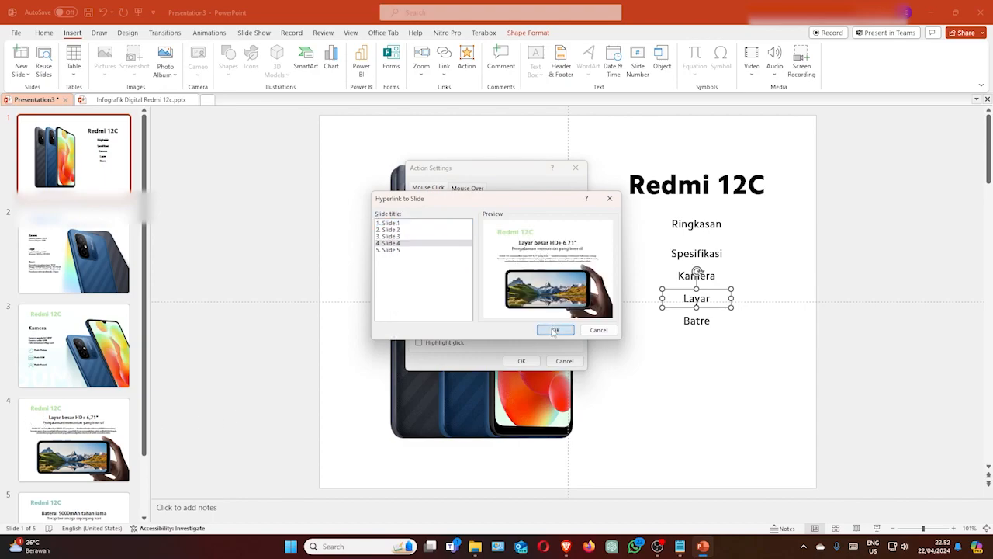
left_click(521, 361)
left_click(685, 316)
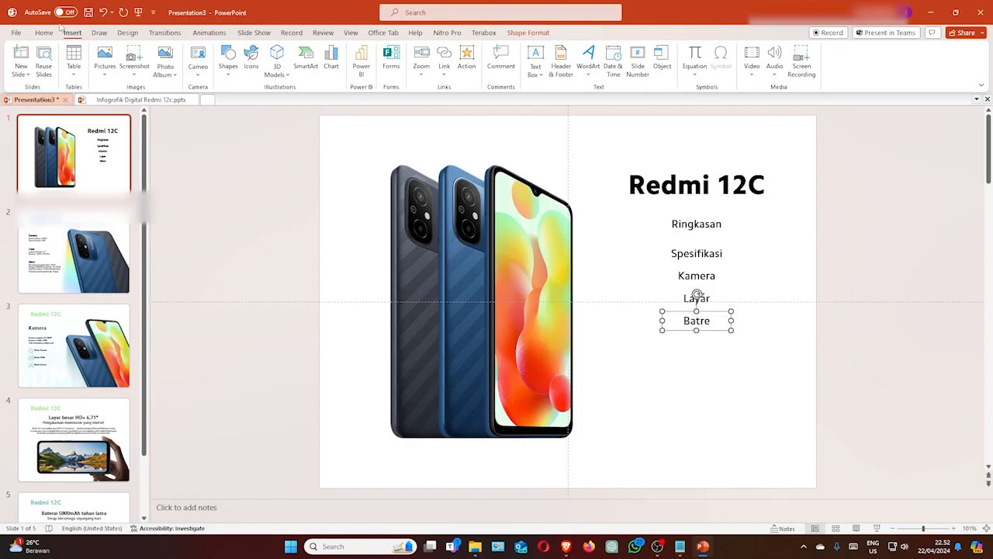
- Set Batre's click action to hyperlink to 5. Slide 5
left_click(466, 71)
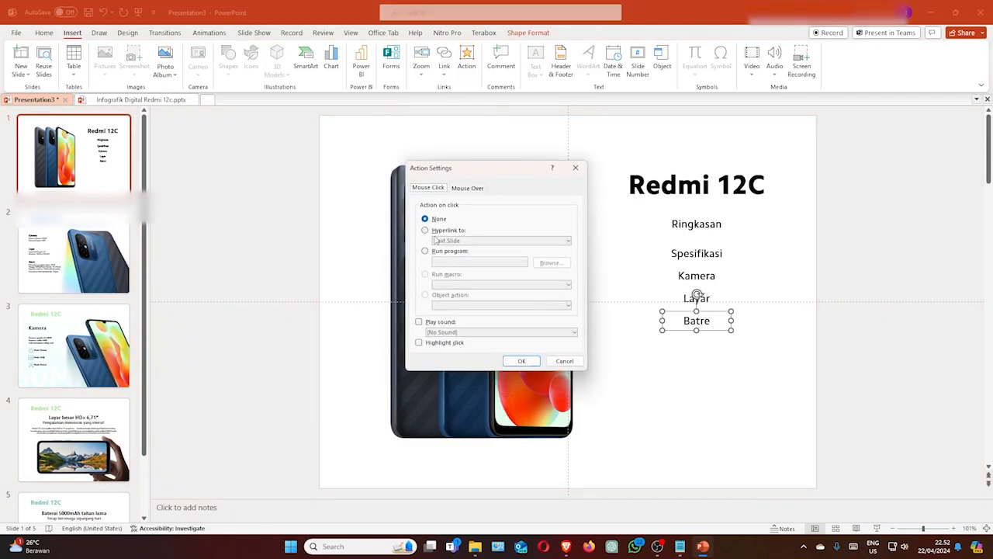
left_click(426, 230)
left_click(467, 241)
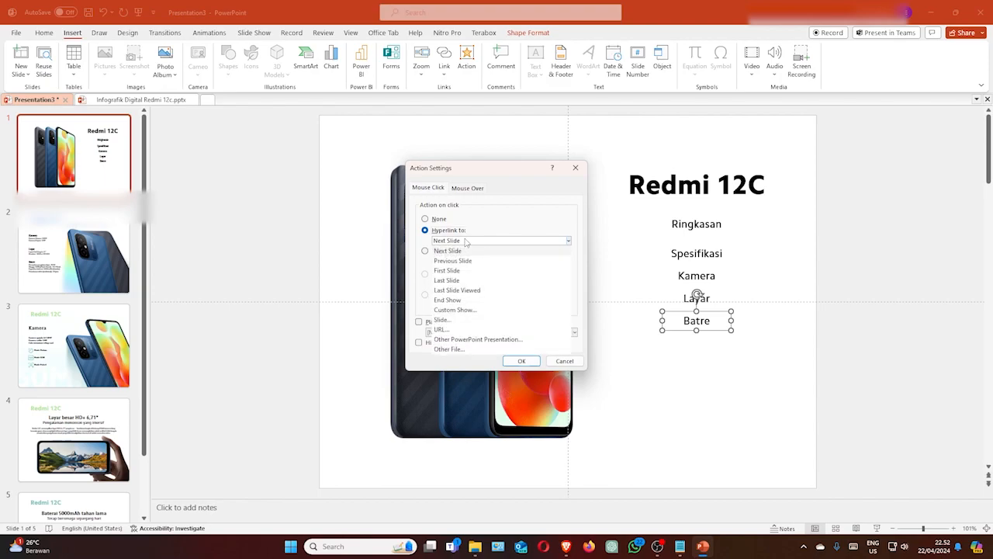
left_click(442, 322)
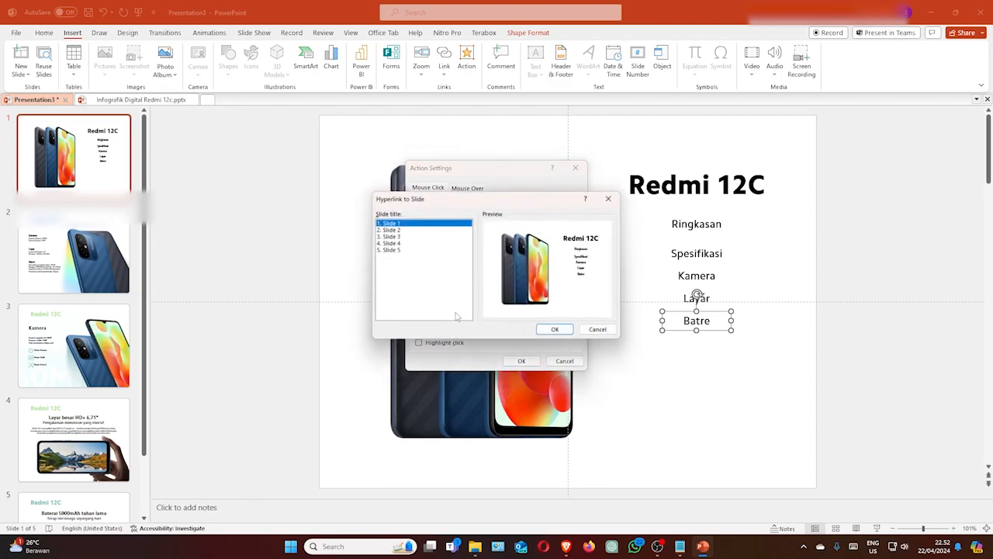
left_click(403, 250)
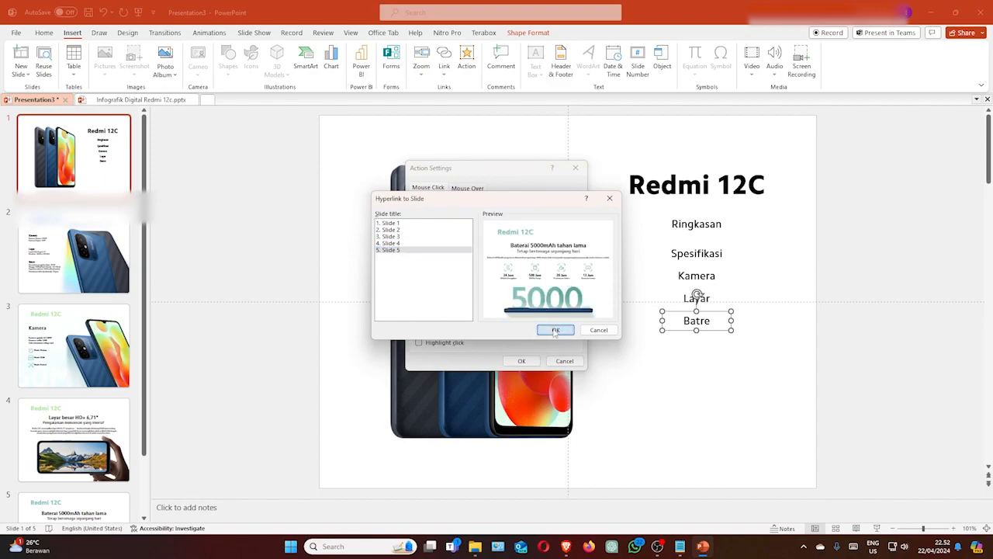
left_click(553, 330)
left_click(520, 361)
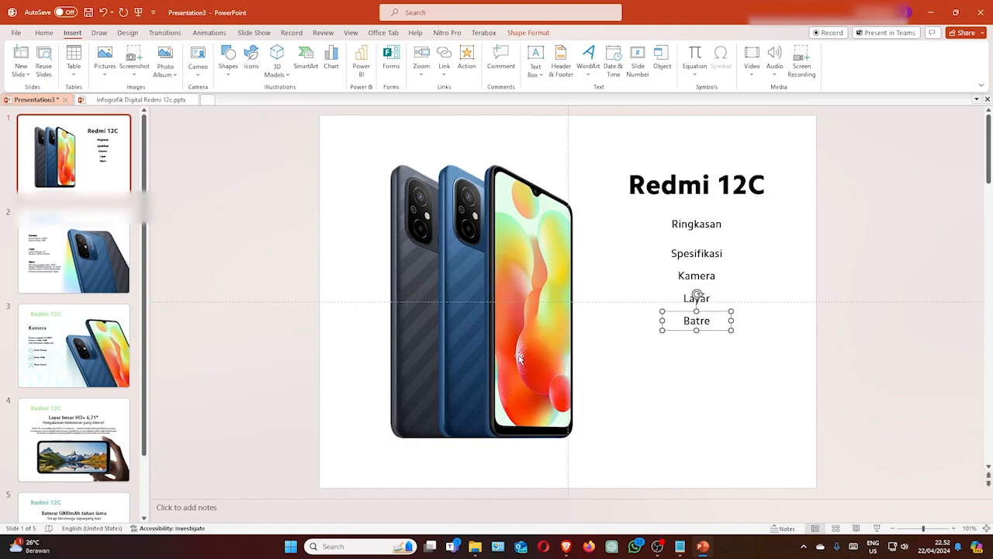
key("F5")
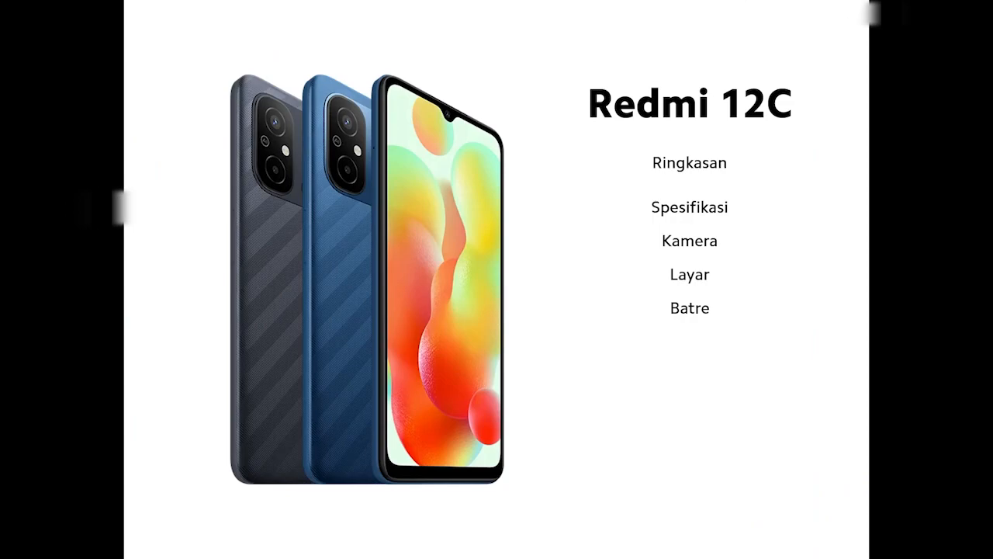
left_click(679, 168)
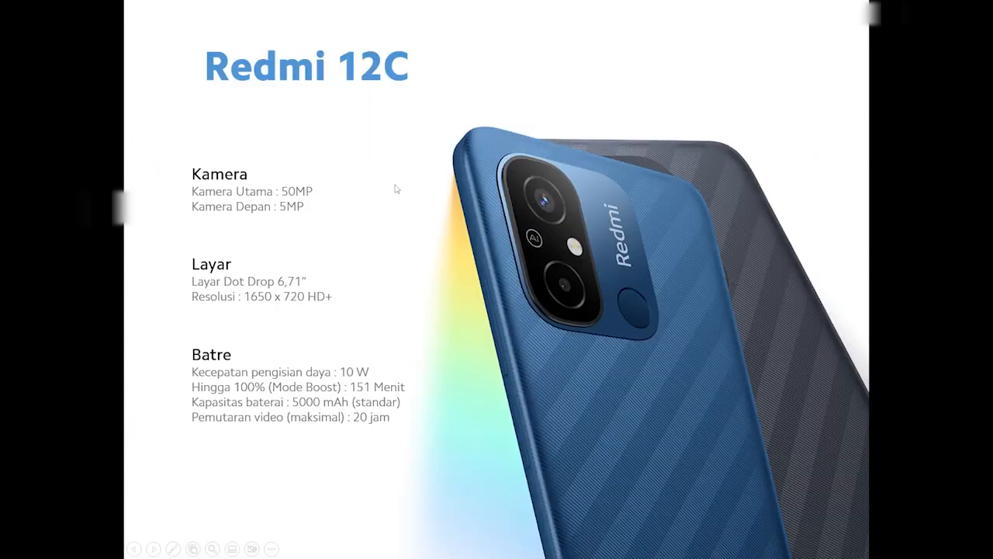
left_click(516, 210)
left_click(511, 178)
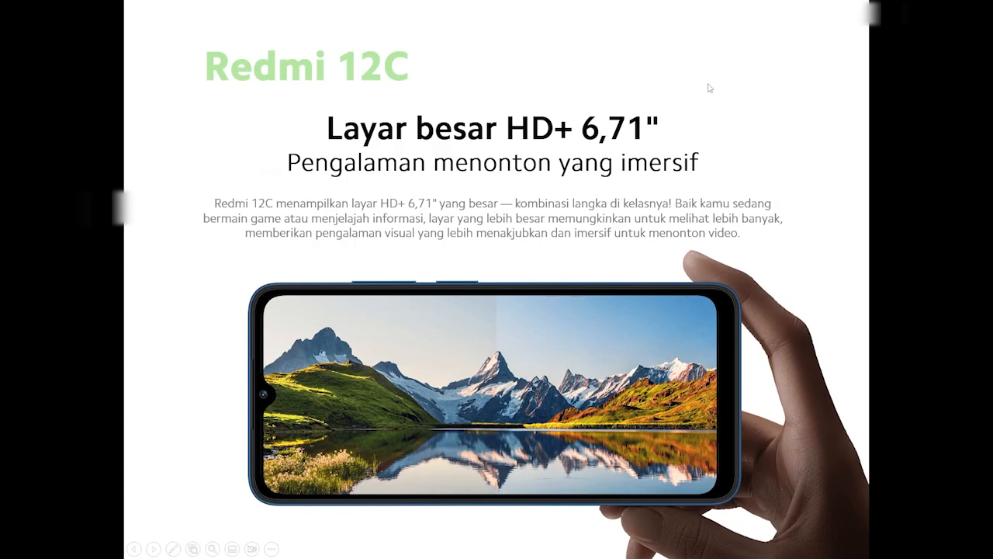
left_click(480, 210)
left_click(481, 208)
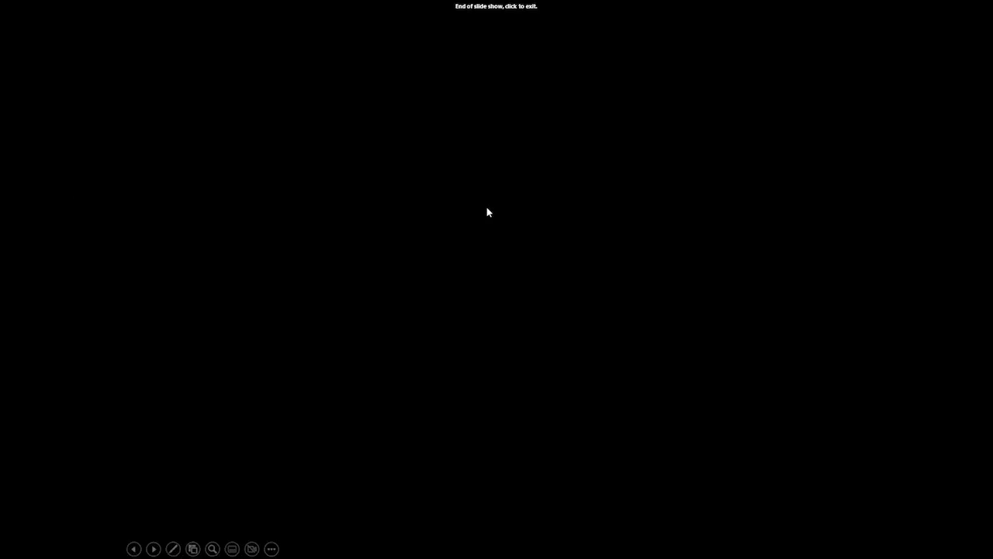
left_click(482, 205)
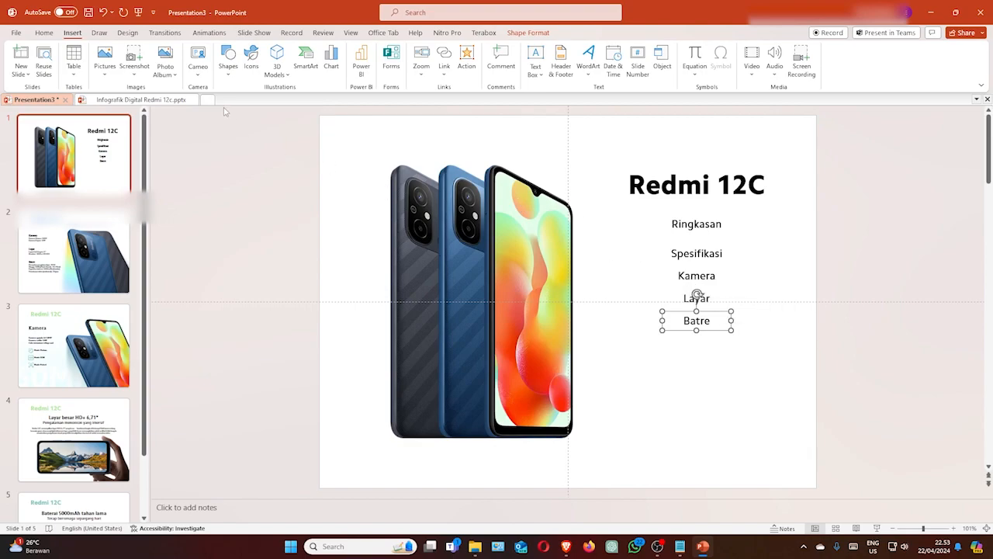
- Start the slide show from the beginning and follow the Kamera link
left_click(256, 34)
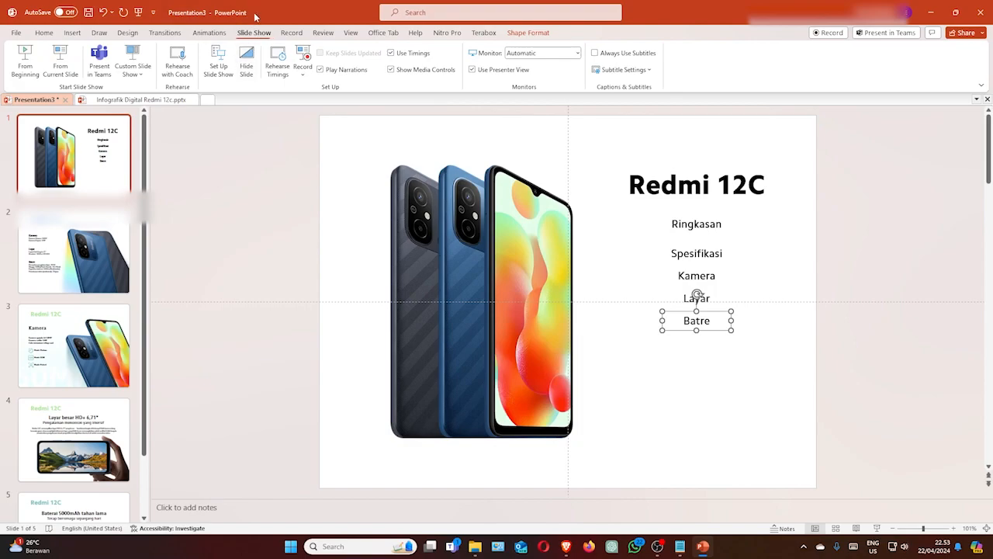
left_click(25, 70)
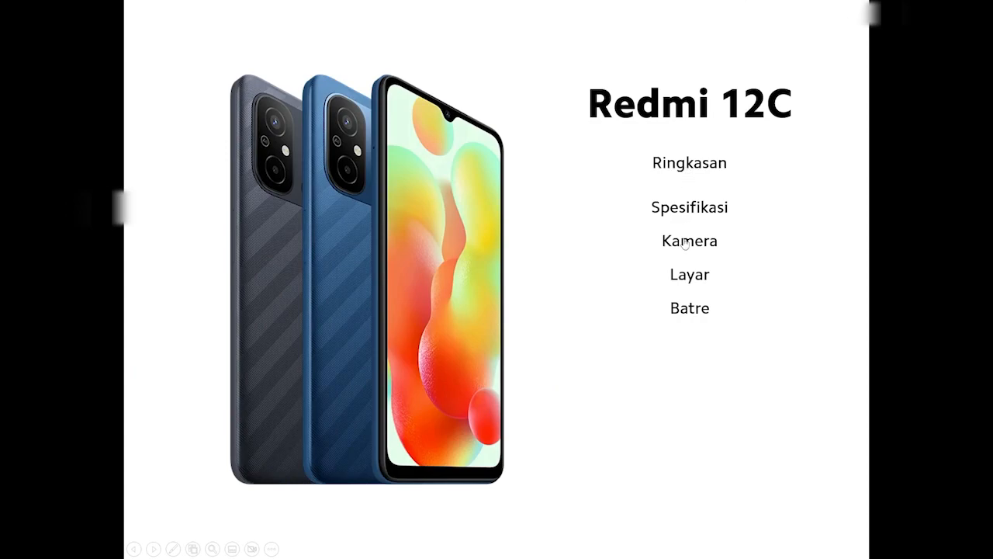
left_click(689, 245)
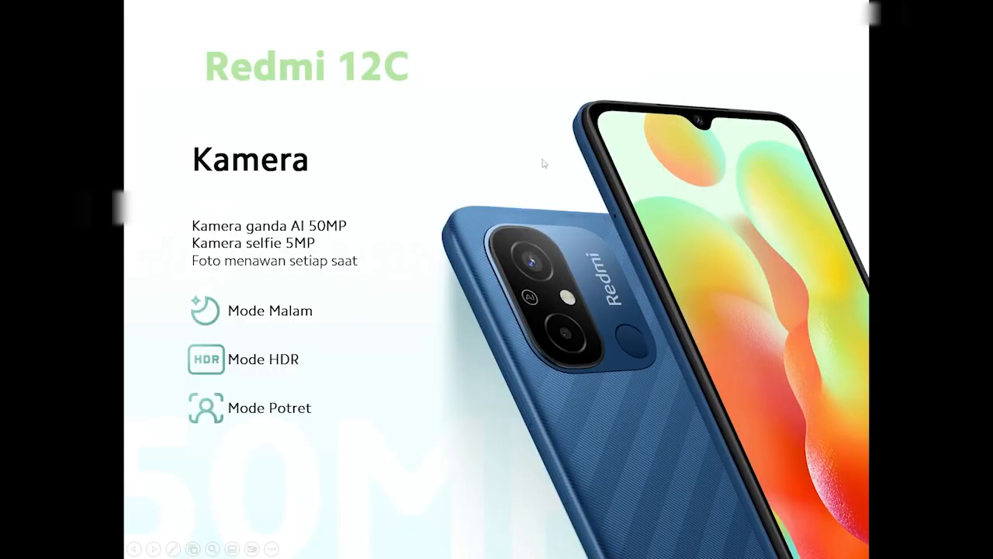
- Advance to the end, restart from the first slide, and follow the Batre link
left_click(480, 135)
left_click(704, 194)
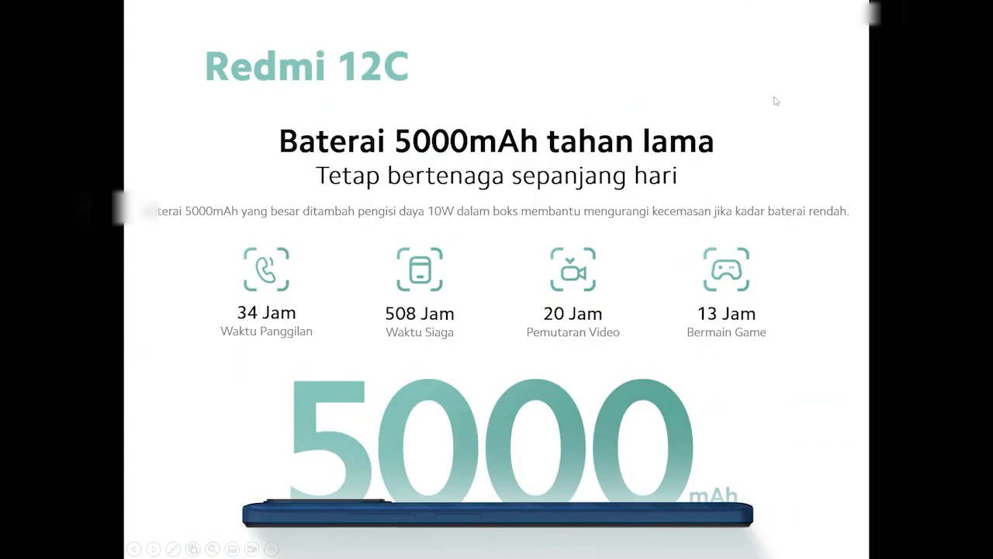
left_click(528, 190)
left_click(505, 194)
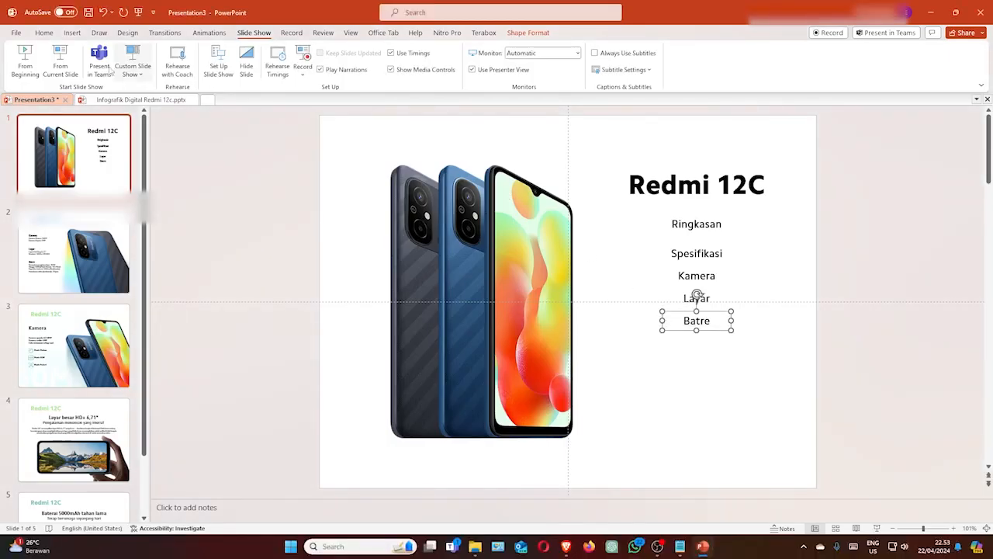
left_click(25, 64)
left_click(695, 311)
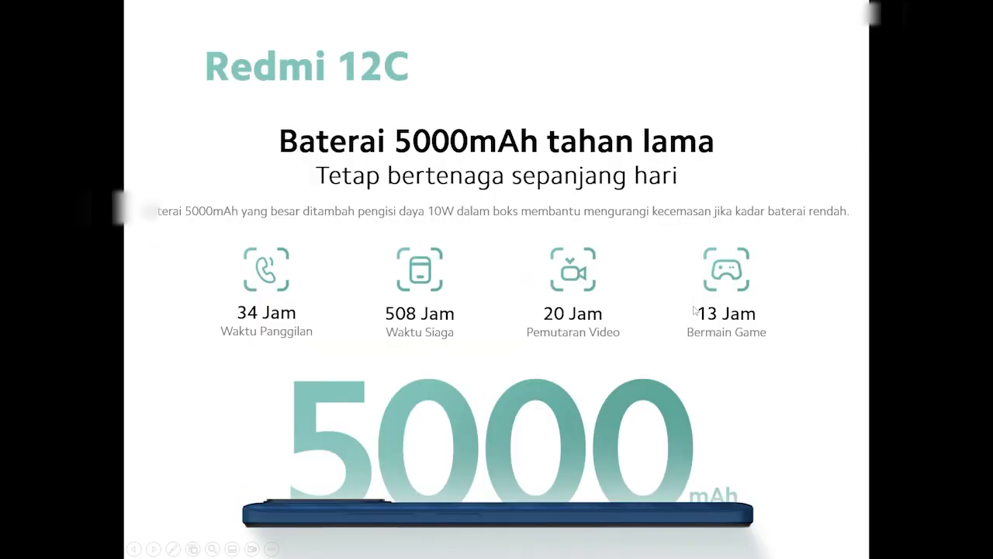
- Exit the show and draw a text box reading 'Kembali' at slide 2's top right
key("Escape")
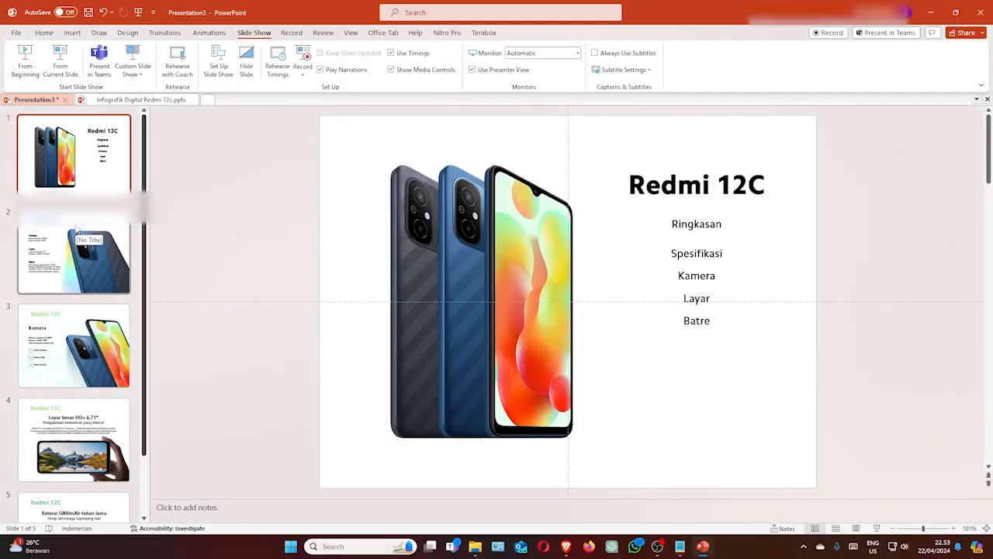
left_click(700, 223, "ctrl")
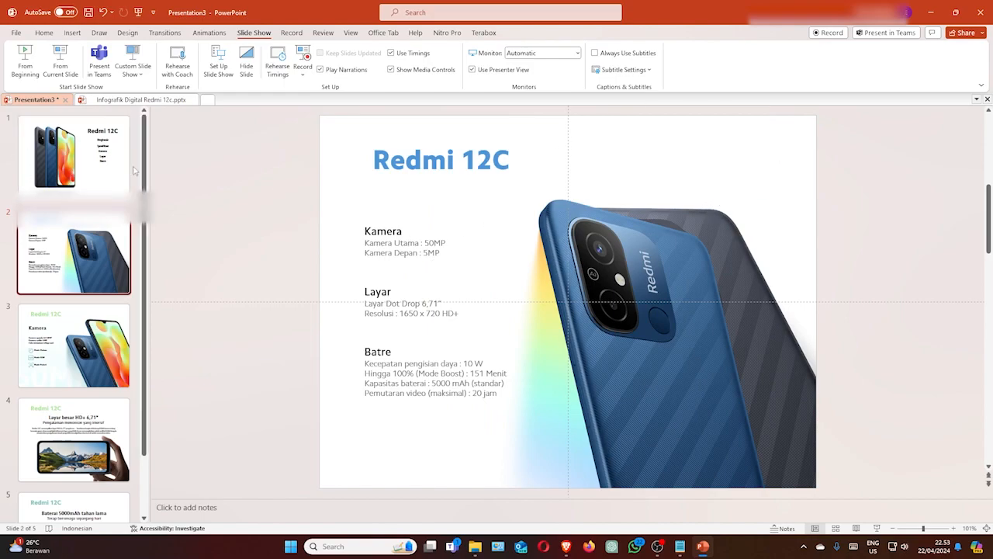
left_click(72, 34)
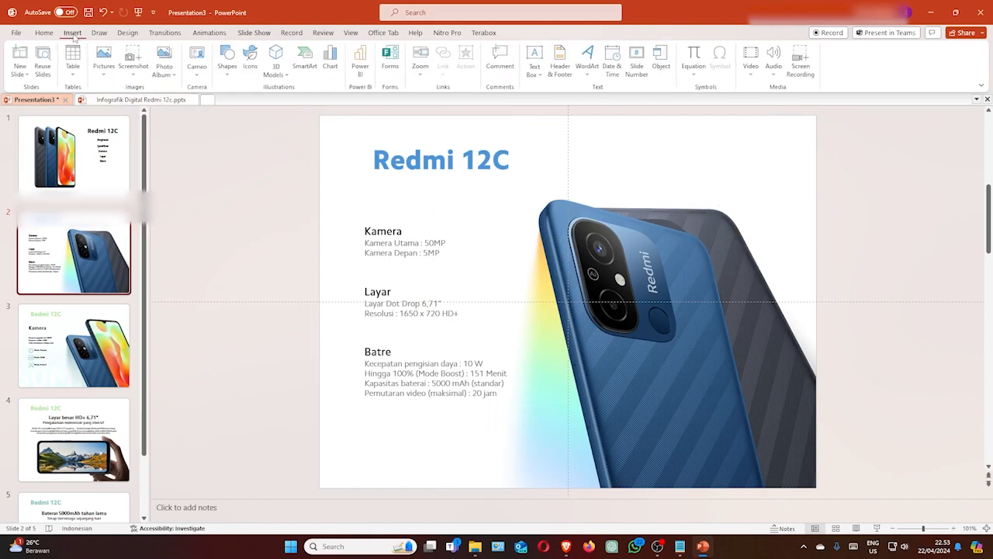
left_click(536, 59)
left_click_drag(717, 171, 784, 192)
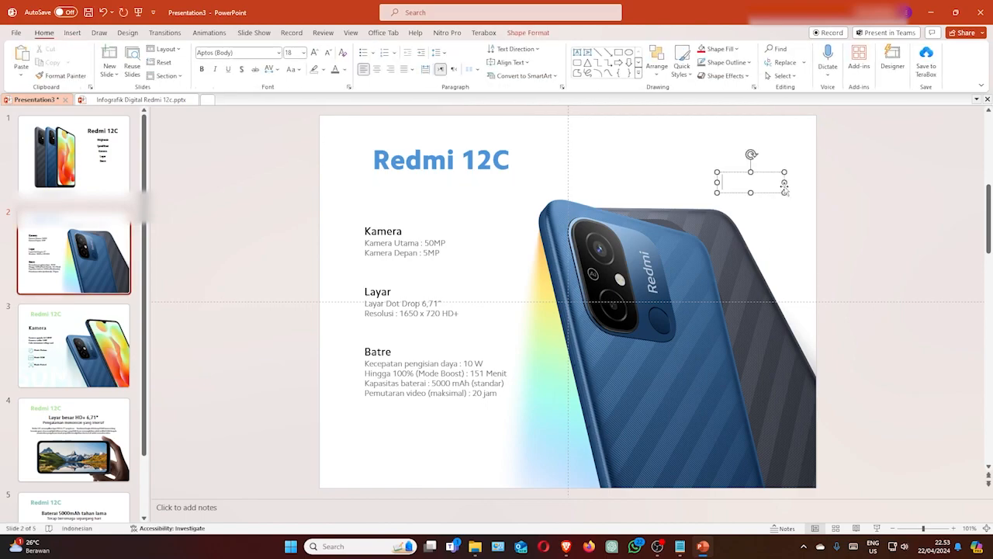
type("Kembali")
- Centre the Kembali text at 14 pt and narrow and reposition its box
left_click_drag(766, 172, 765, 161)
left_click(377, 69)
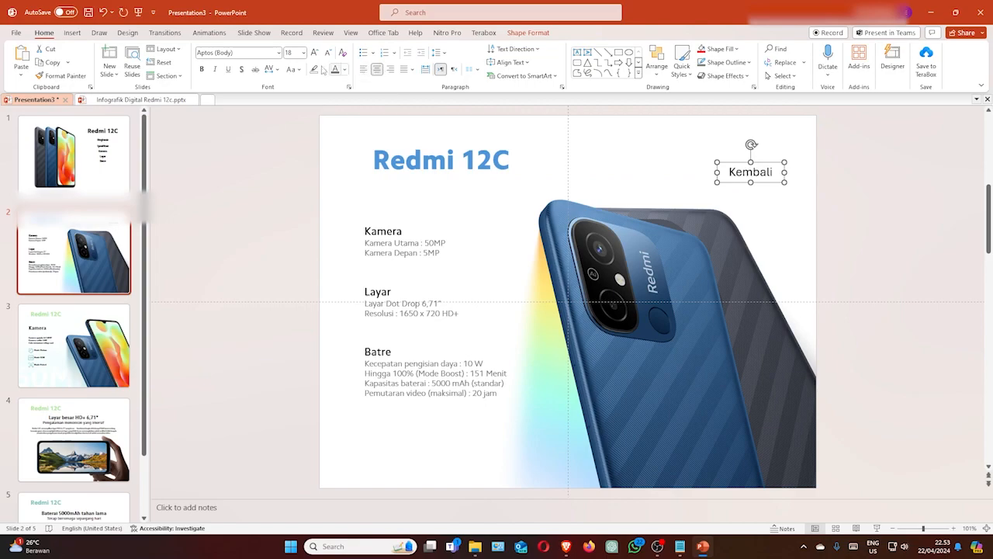
left_click(328, 53)
left_click(328, 54)
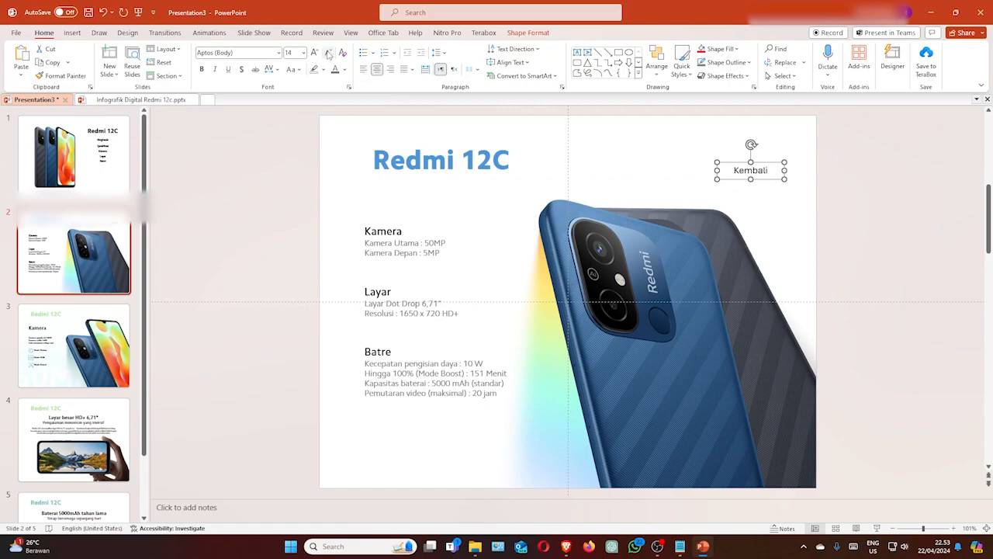
left_click_drag(730, 162, 744, 158)
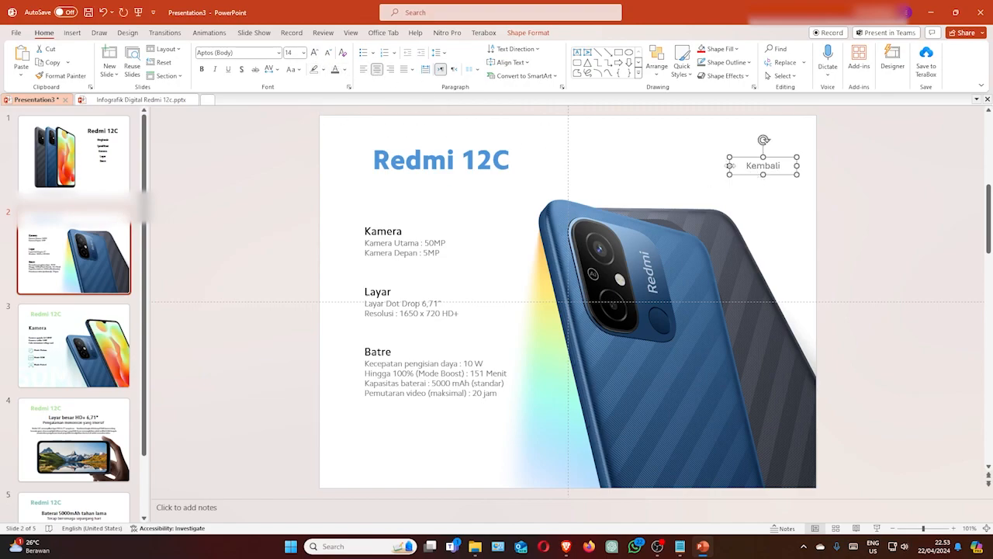
left_click_drag(730, 165, 776, 155)
left_click(683, 148)
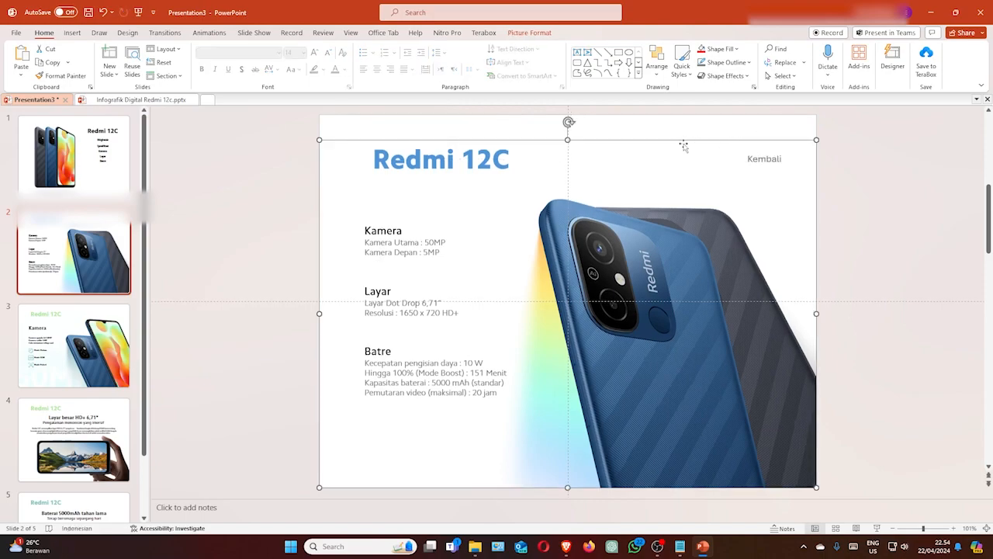
left_click(757, 155)
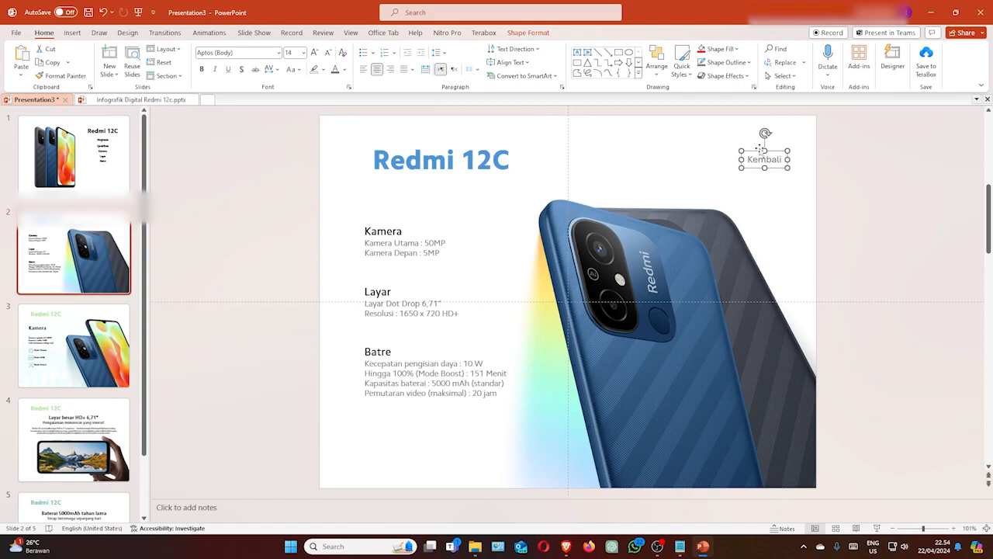
left_click(72, 33)
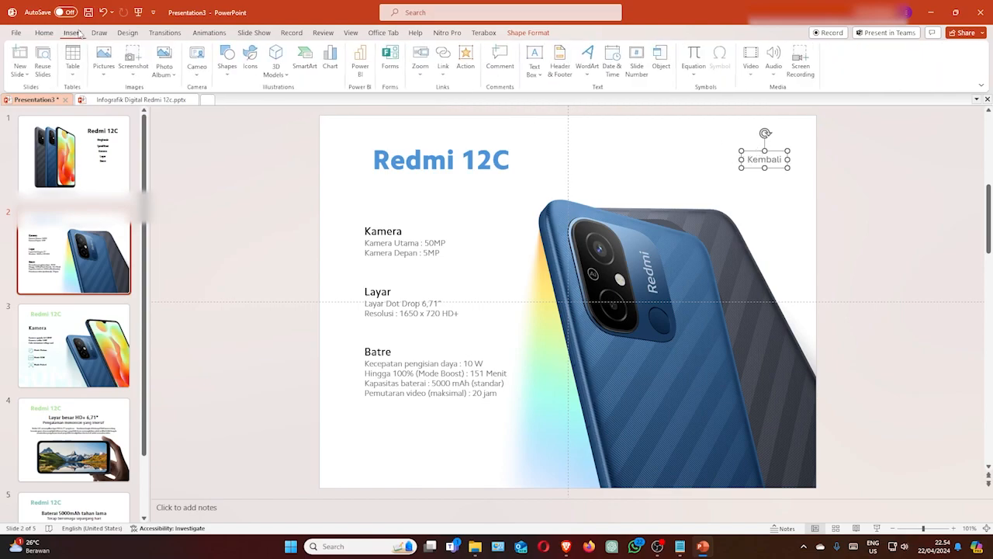
- Set the Kembali box's click action to hyperlink to First Slide
left_click(466, 67)
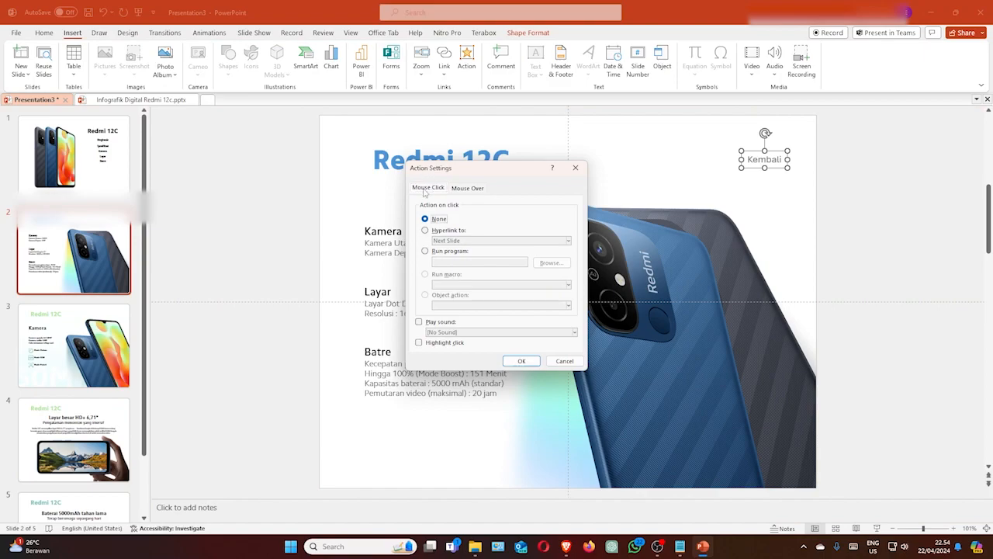
left_click(425, 230)
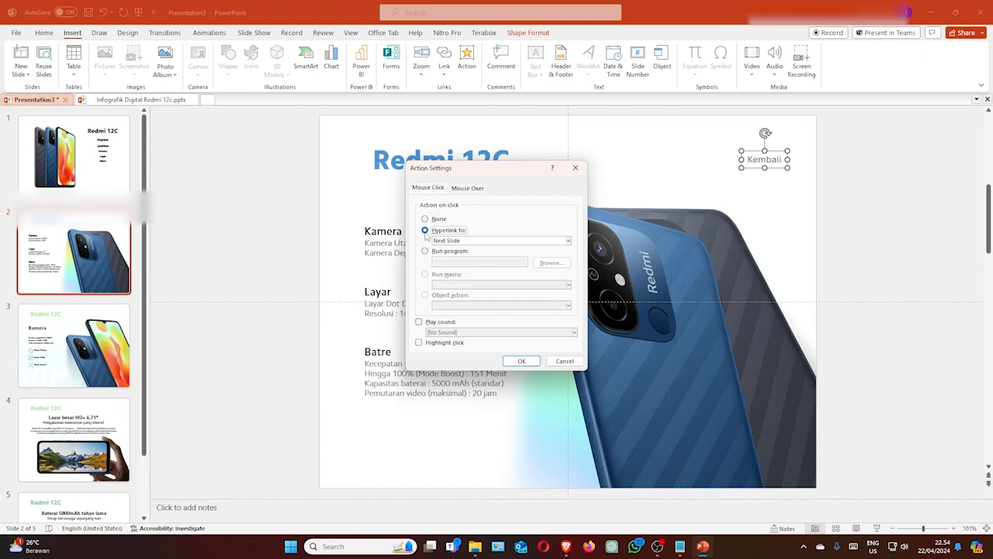
left_click(461, 242)
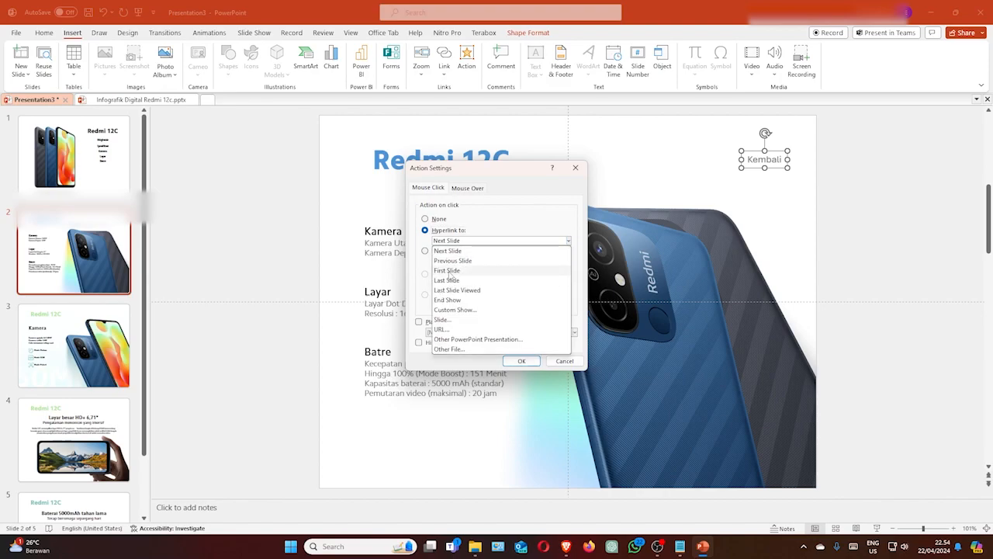
left_click(449, 271)
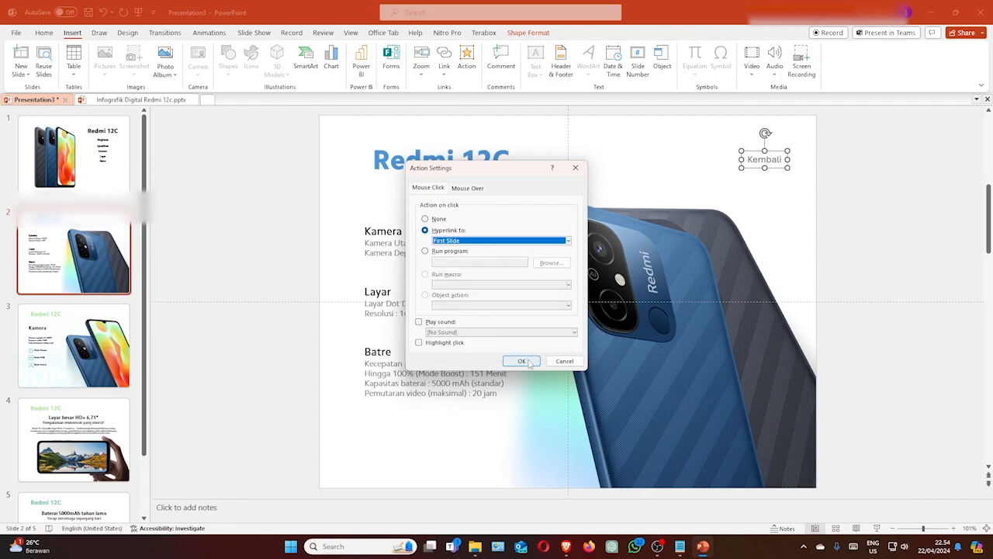
left_click(523, 361)
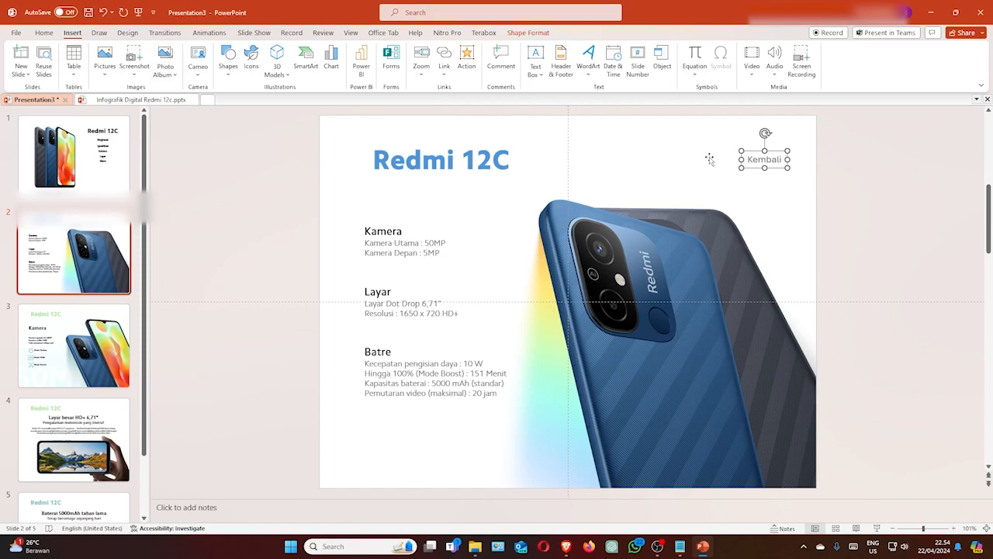
- Paste the Kembali label onto slide 3 (Kamera), then go to slide 4
left_click(47, 36)
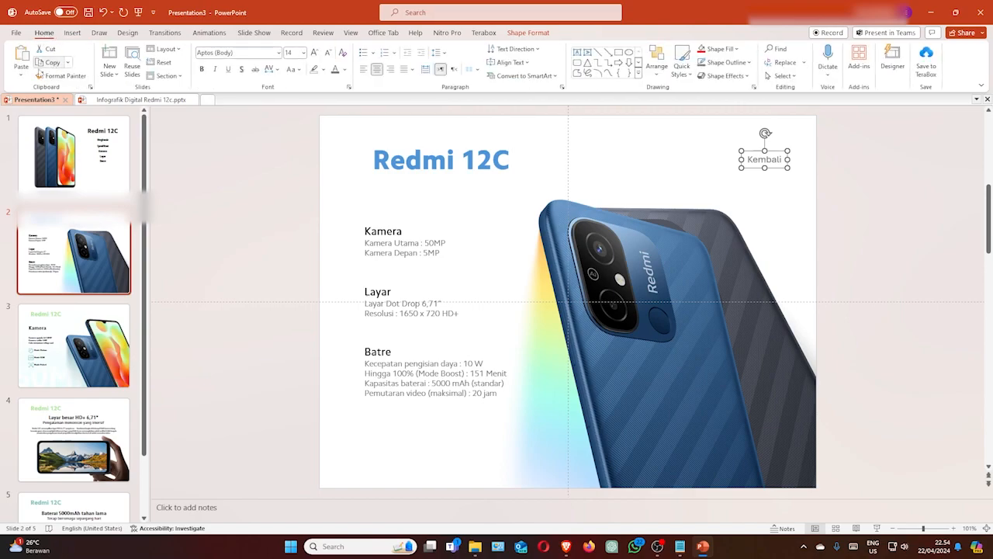
left_click(47, 336)
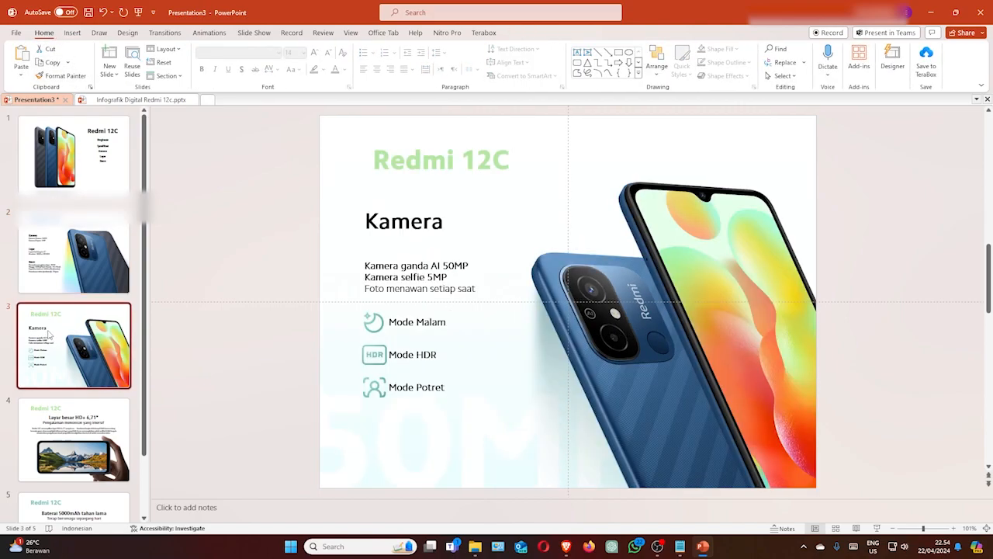
left_click(21, 56)
key("Page_Down")
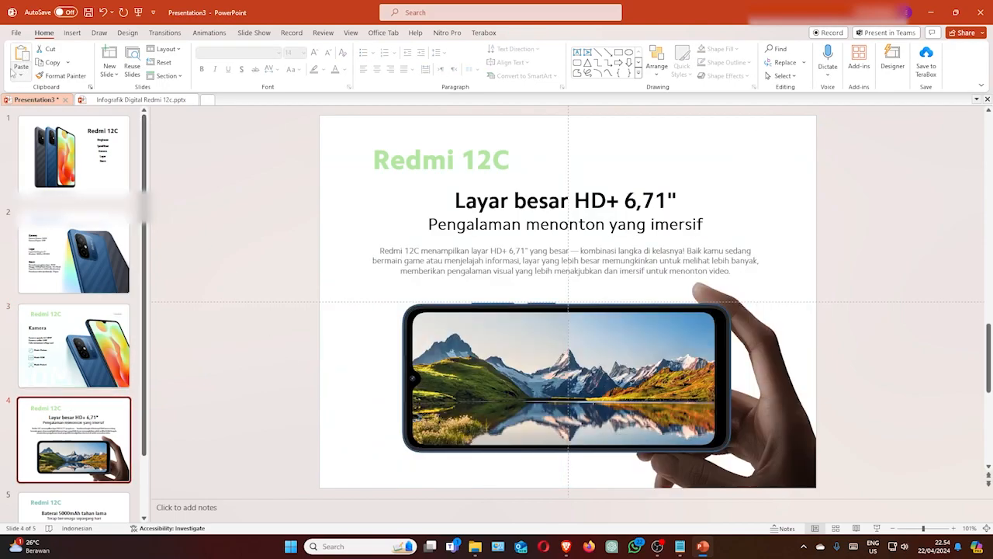
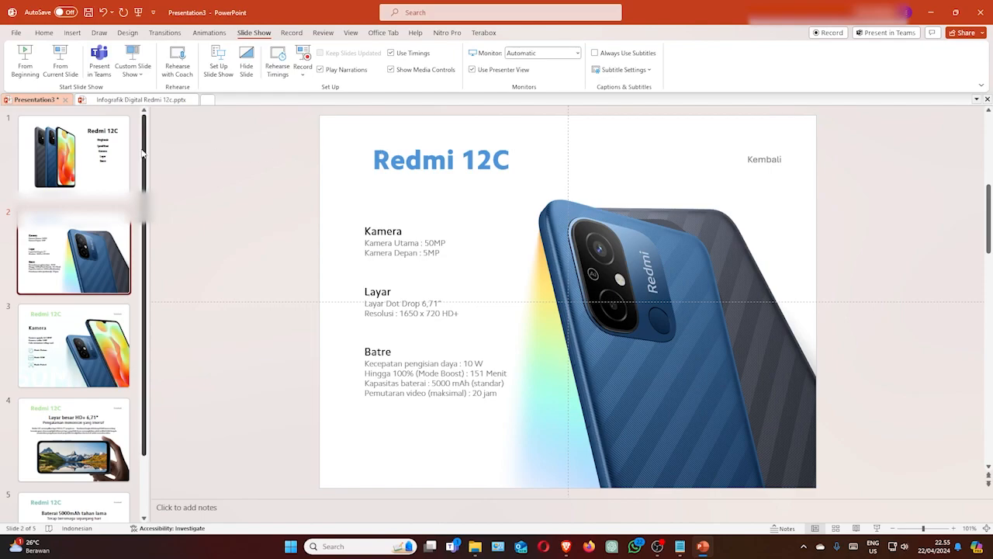
- Go back to slide 1, the Redmi 12C title slide with its menu
left_click(73, 152)
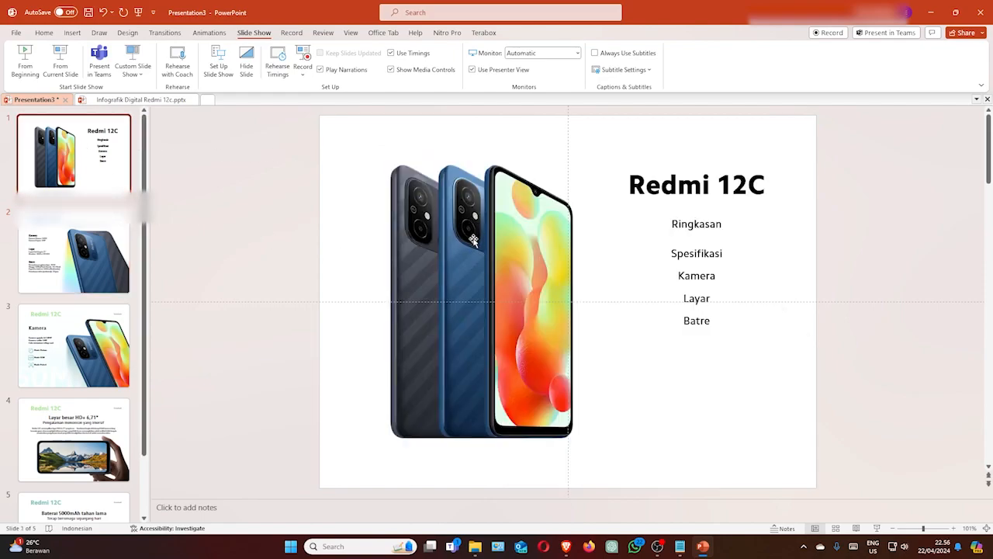
- Give the title slide's phone picture a Fade entrance from the Add Animation gallery
left_click(468, 234)
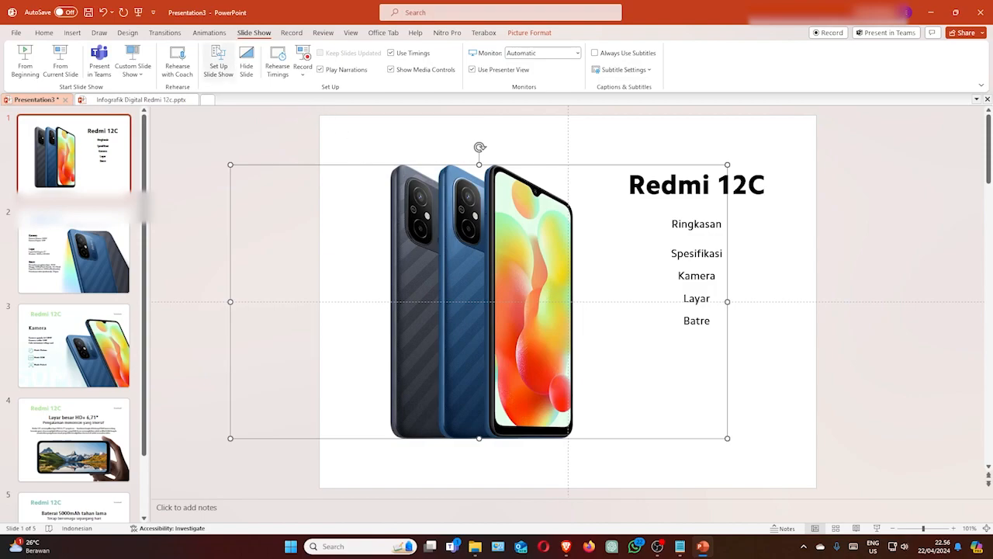
left_click(210, 32)
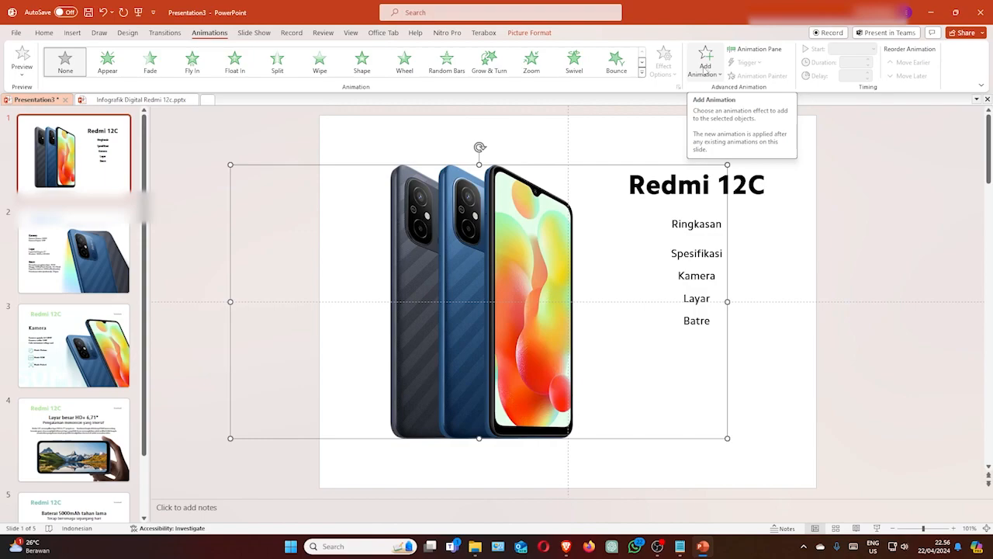
left_click(704, 68)
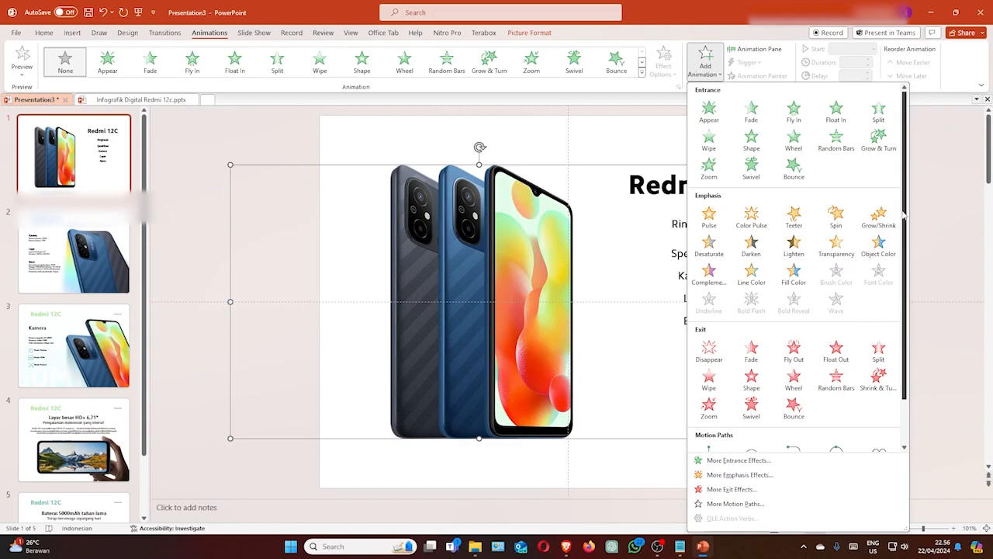
left_click_drag(905, 211, 902, 151)
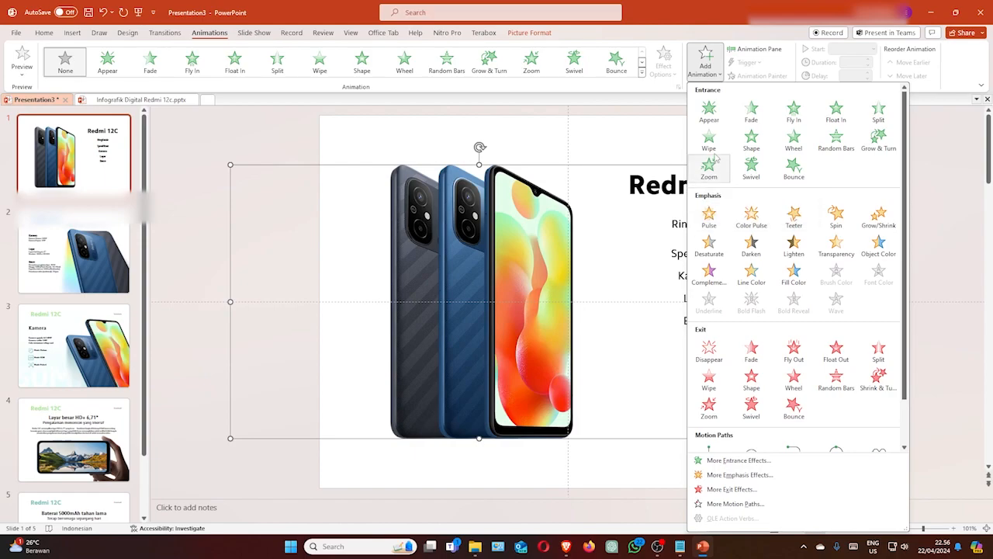
left_click(751, 112)
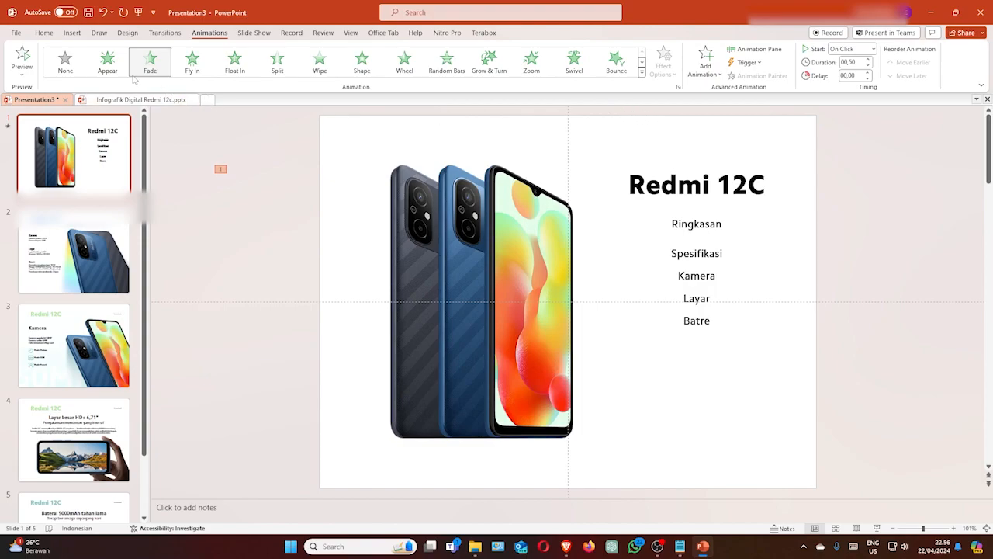
- Try Appear, Fly In, Float In and Split entrances on the phone picture, then add a Teeter emphasis
left_click(107, 60)
left_click(192, 62)
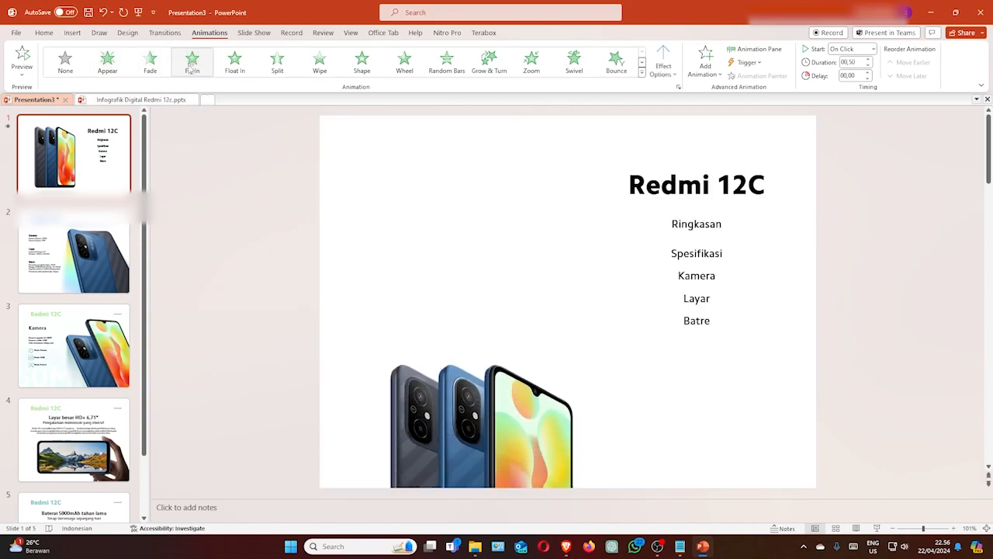
left_click(235, 63)
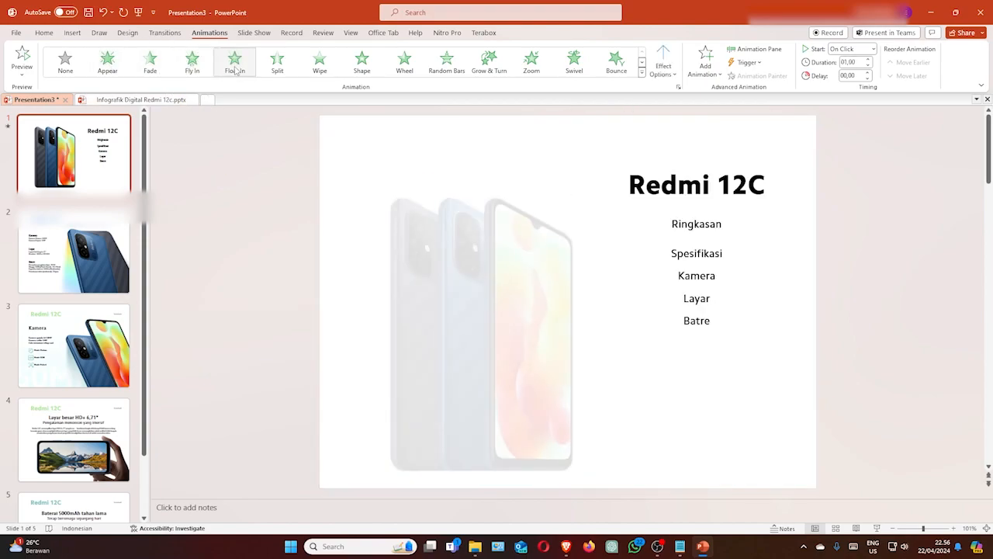
left_click(277, 64)
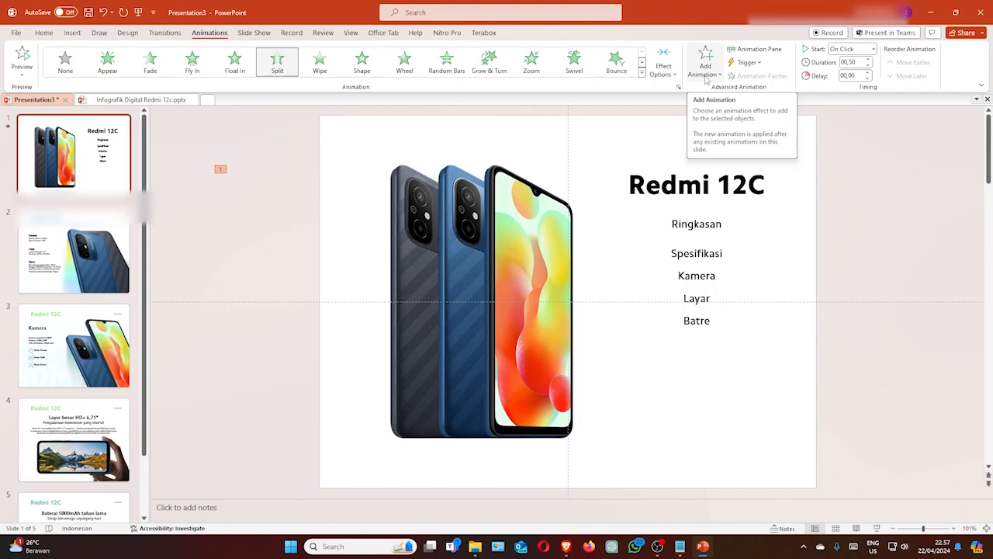
left_click(706, 68)
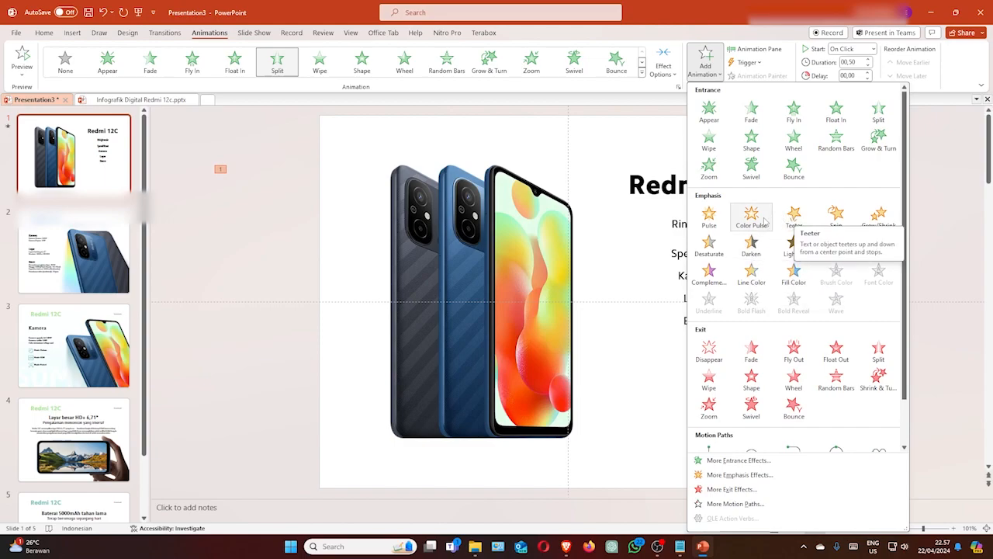
left_click(793, 219)
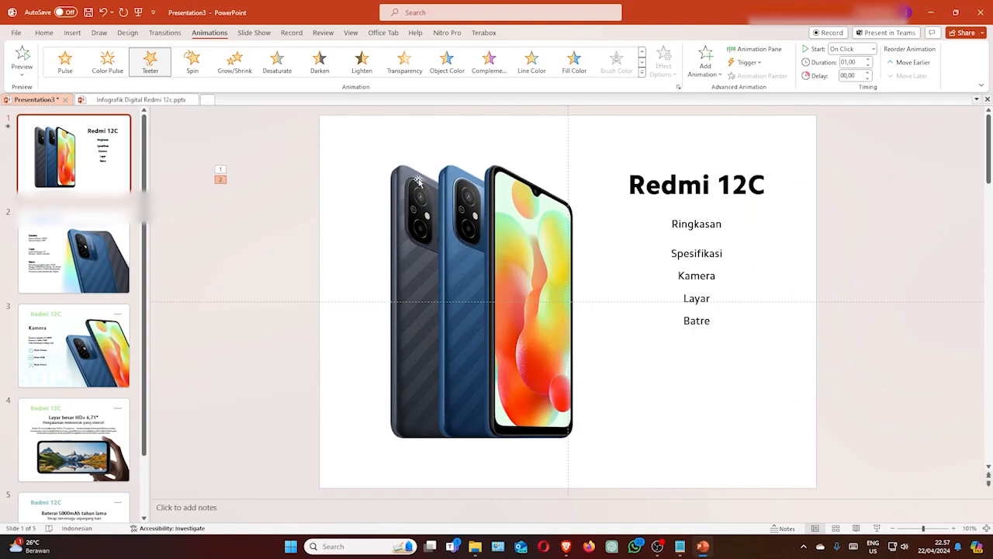
- Delete both animations so the phone picture has no animation
left_click(220, 169)
key("Delete")
left_click(222, 174)
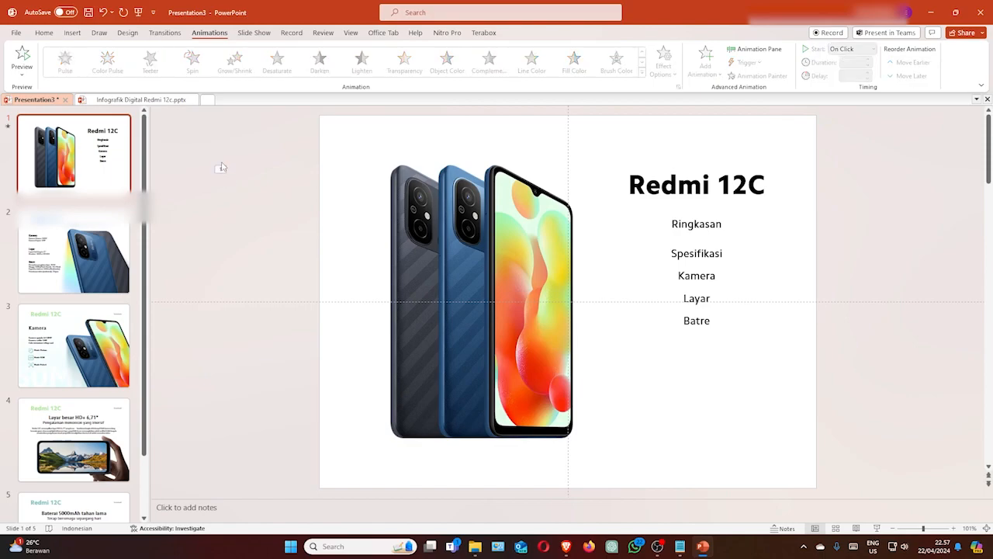
left_click(221, 169)
key("Delete")
left_click(522, 218)
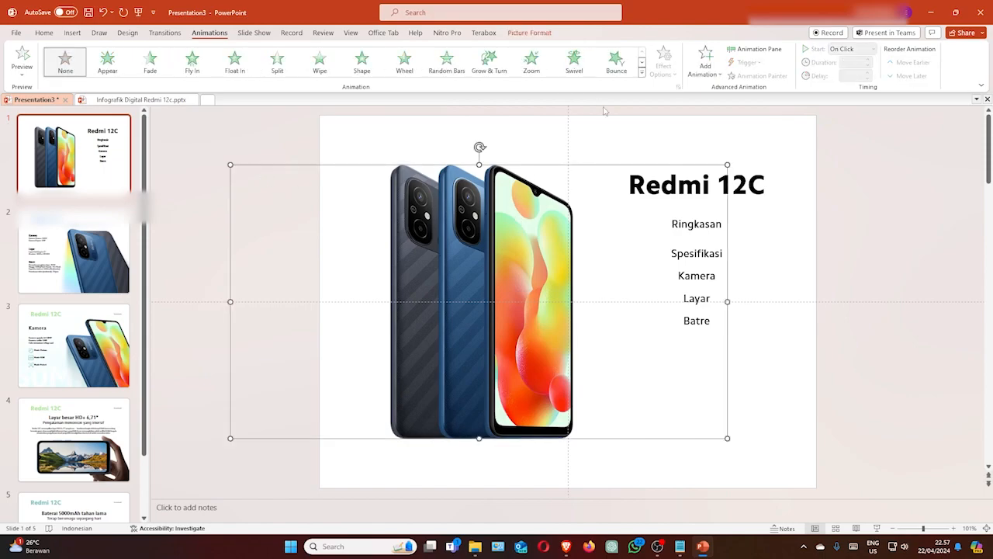
left_click(703, 71)
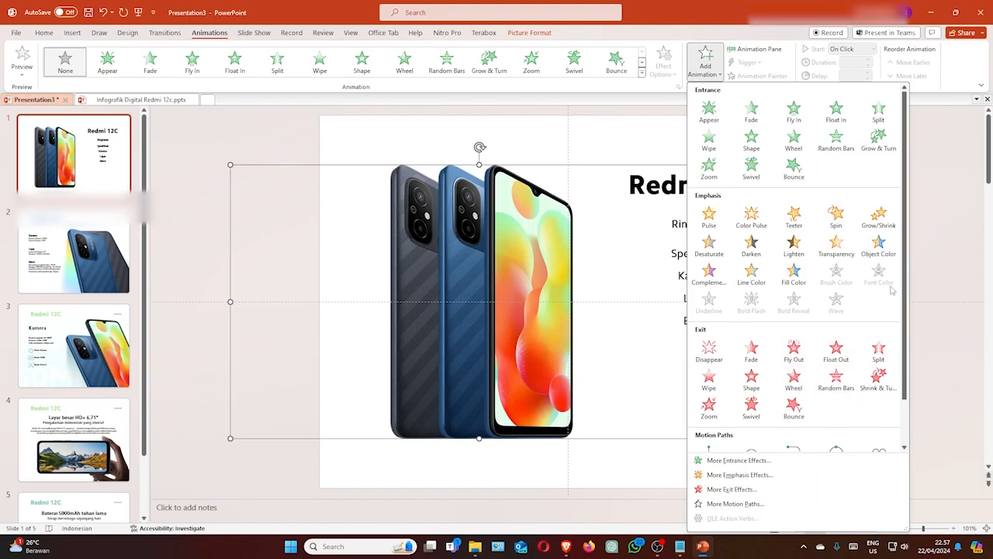
left_click_drag(904, 276, 906, 338)
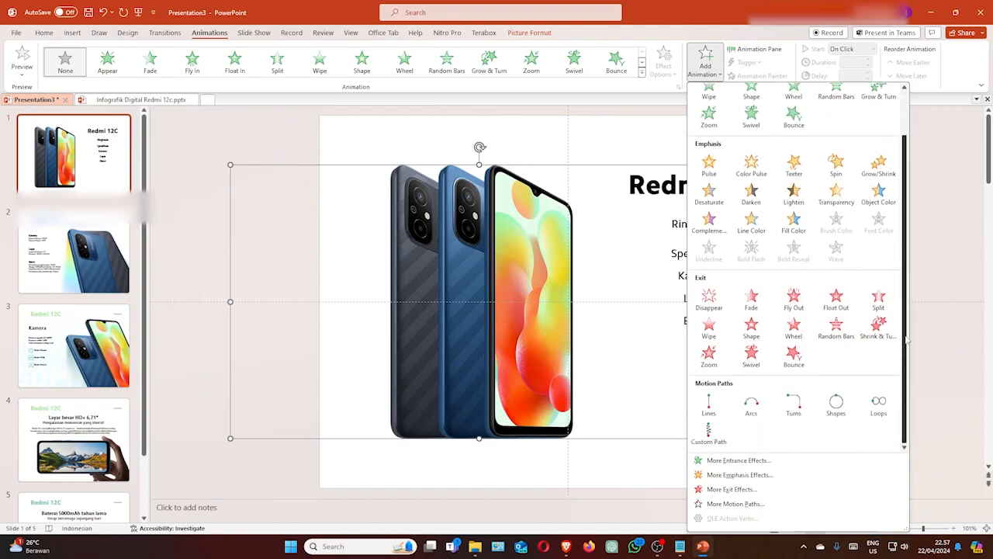
left_click(744, 307)
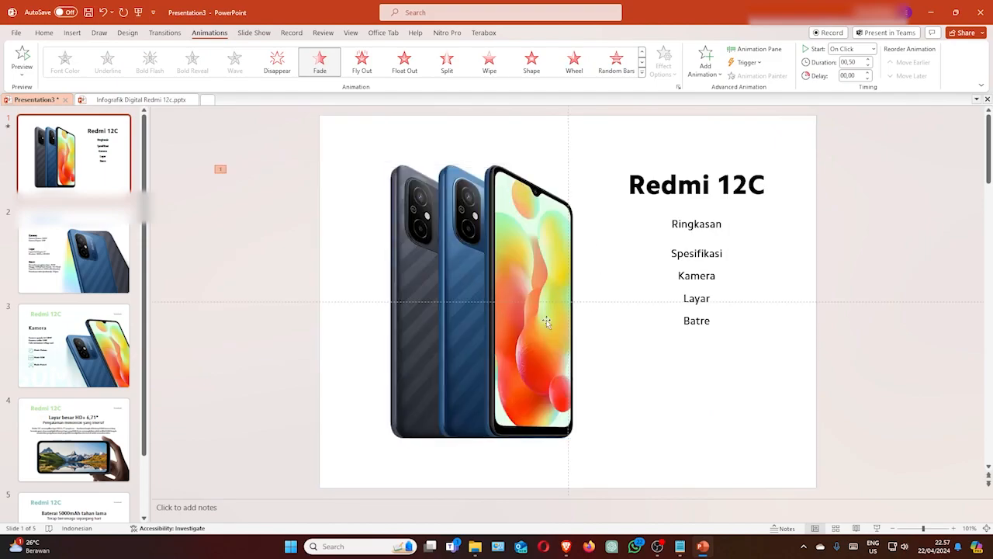
left_click(362, 62)
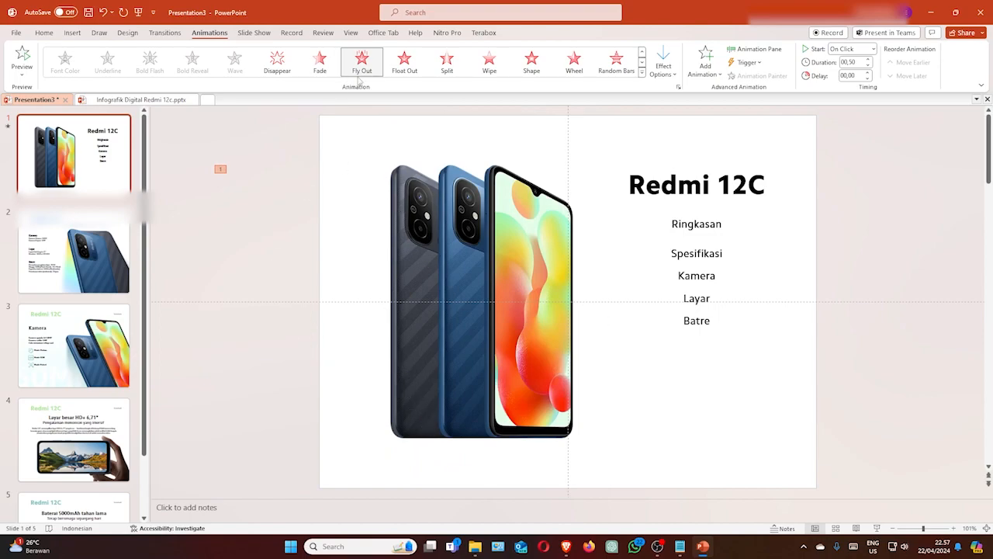
left_click(362, 62)
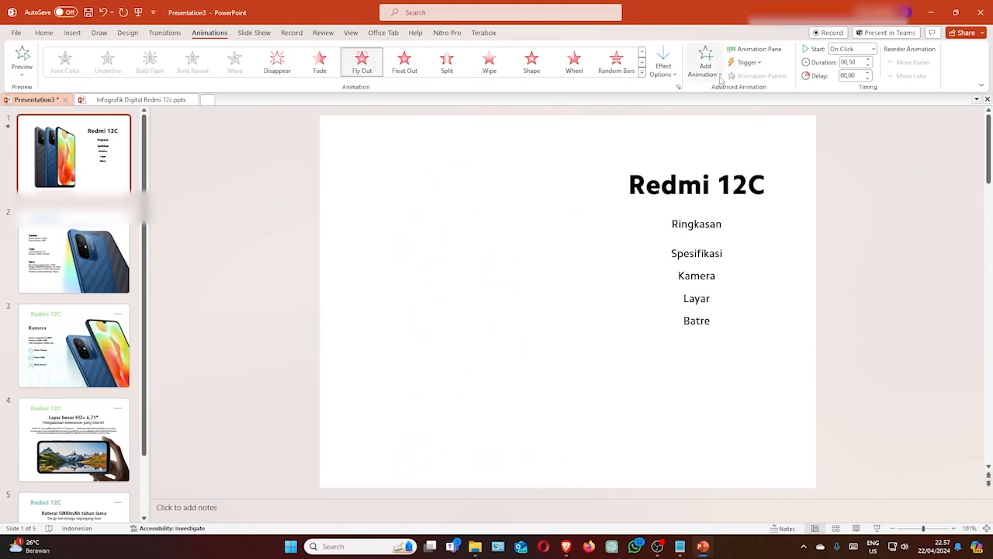
left_click(705, 70)
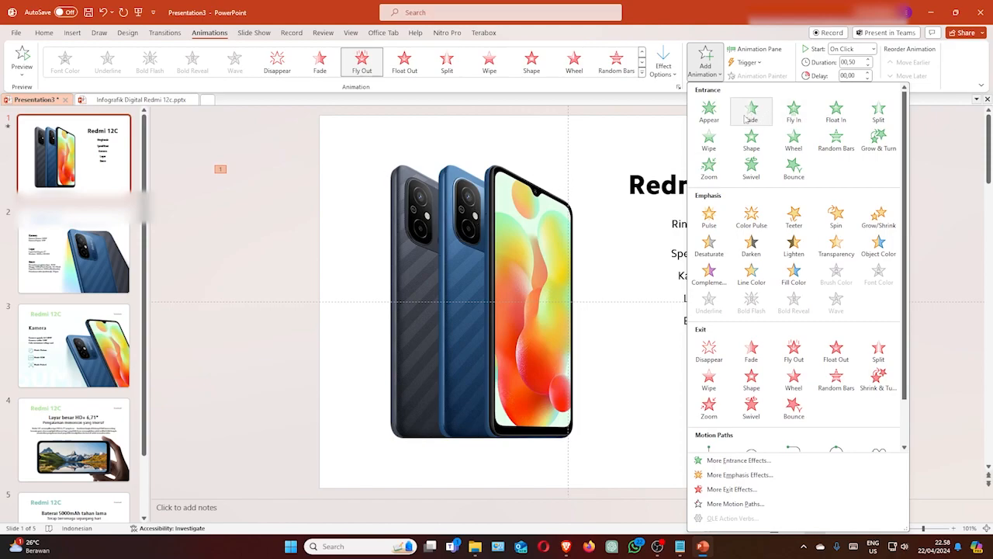
left_click(224, 174)
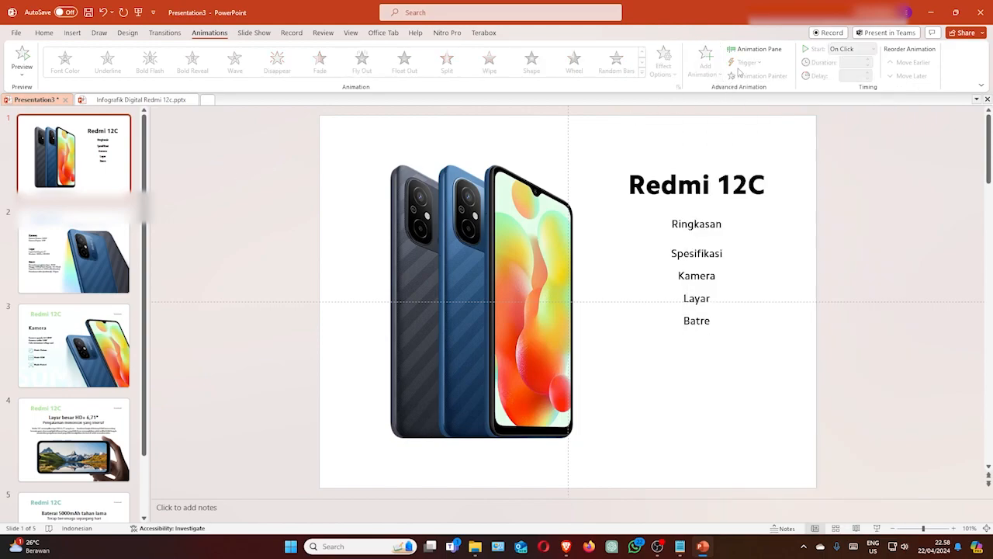
left_click(566, 177)
- Give the phone picture a Float In entrance and the Redmi 12C title a Fade entrance
left_click(705, 59)
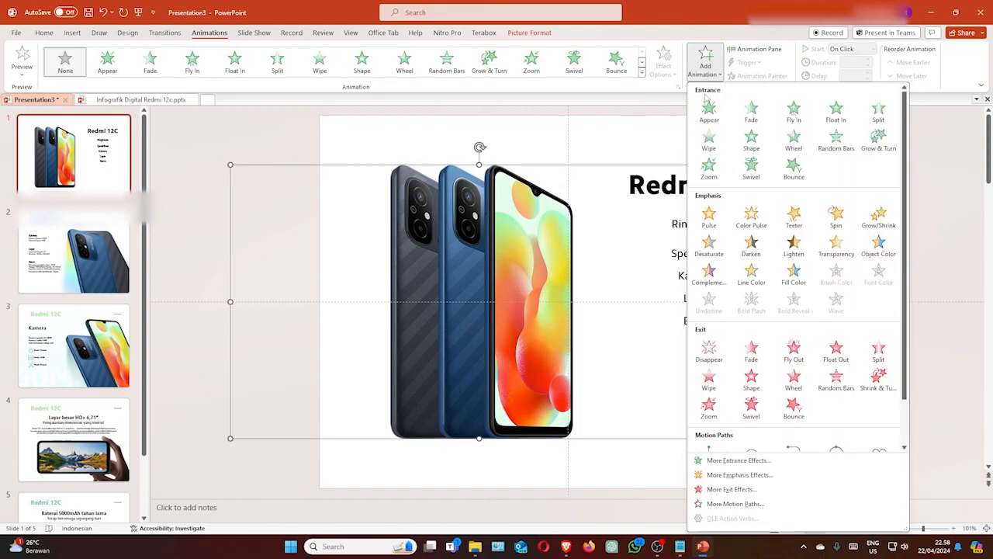
left_click(835, 112)
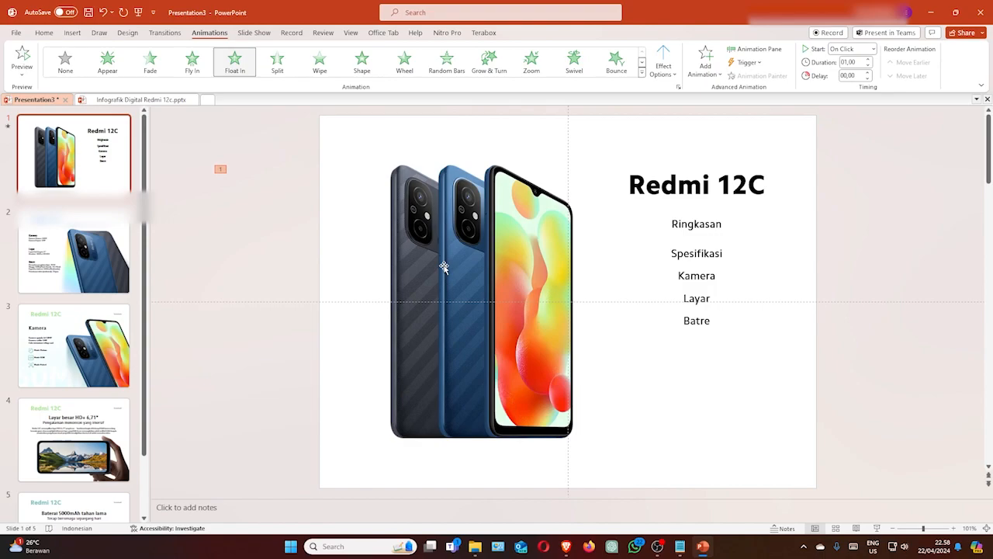
left_click(673, 193)
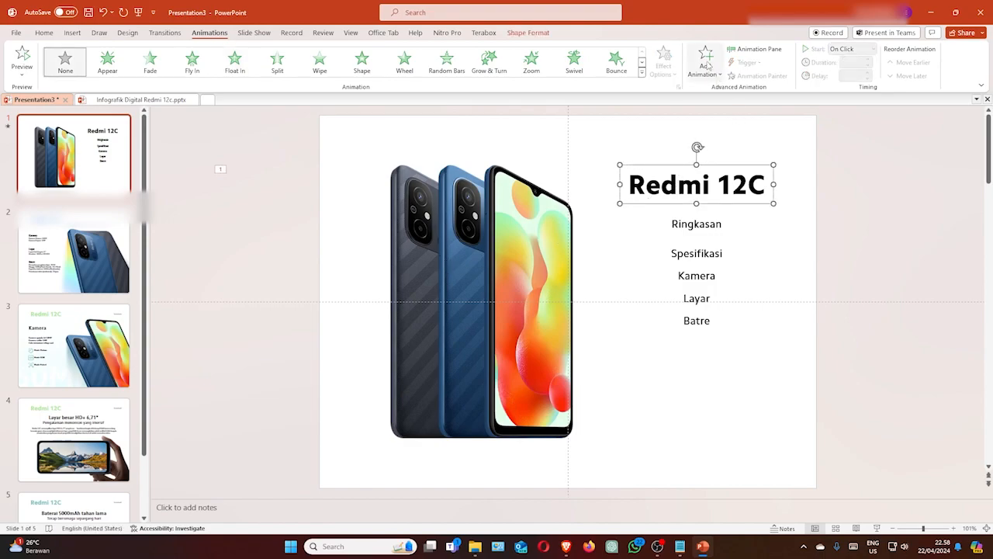
left_click(708, 73)
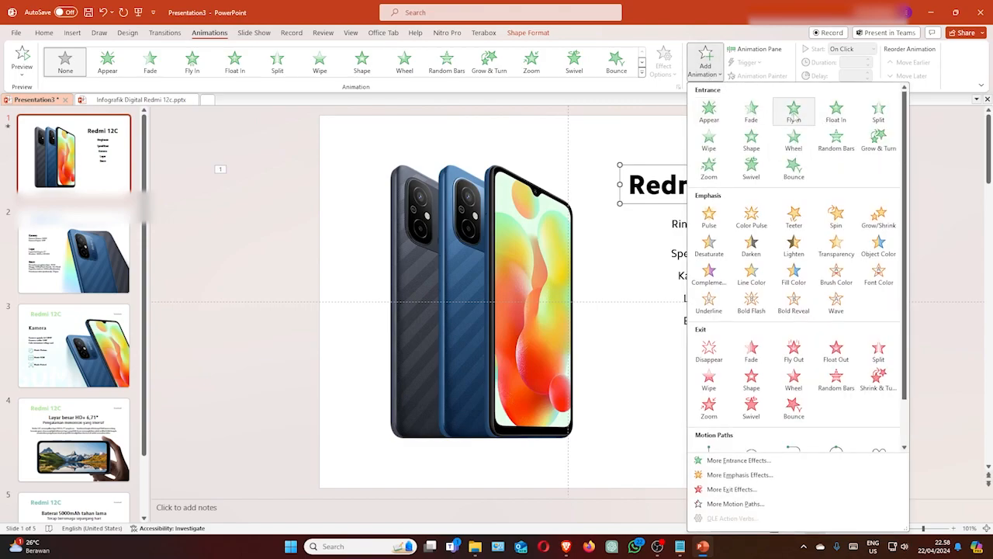
left_click(749, 110)
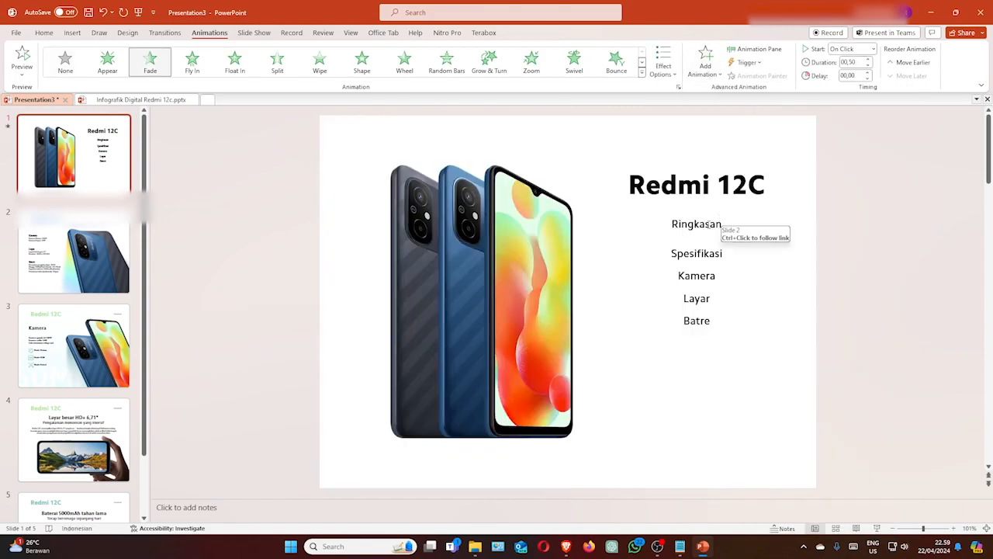
left_click(702, 211)
- Try Fly In and Fade entrance animations on the Ringkasan menu item
left_click(697, 223)
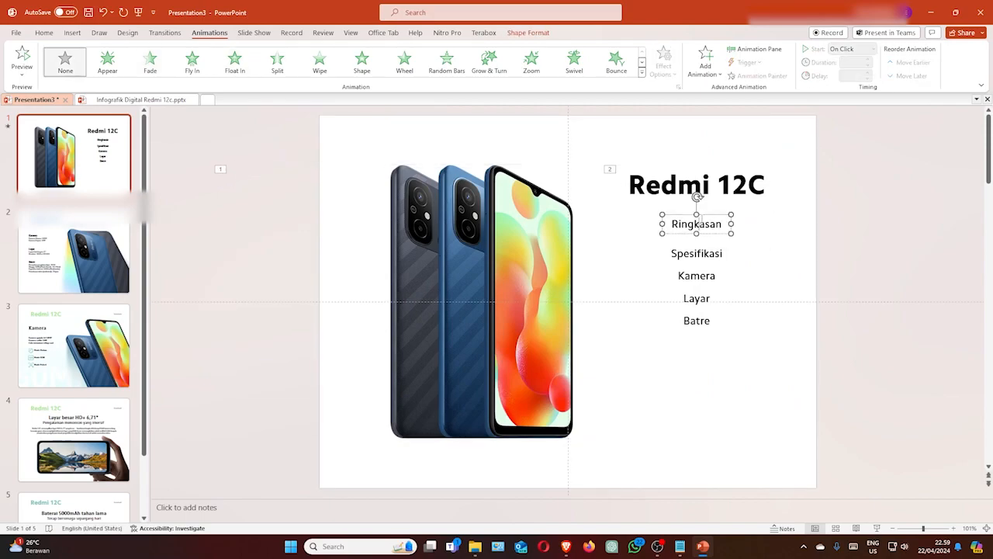
left_click(703, 62)
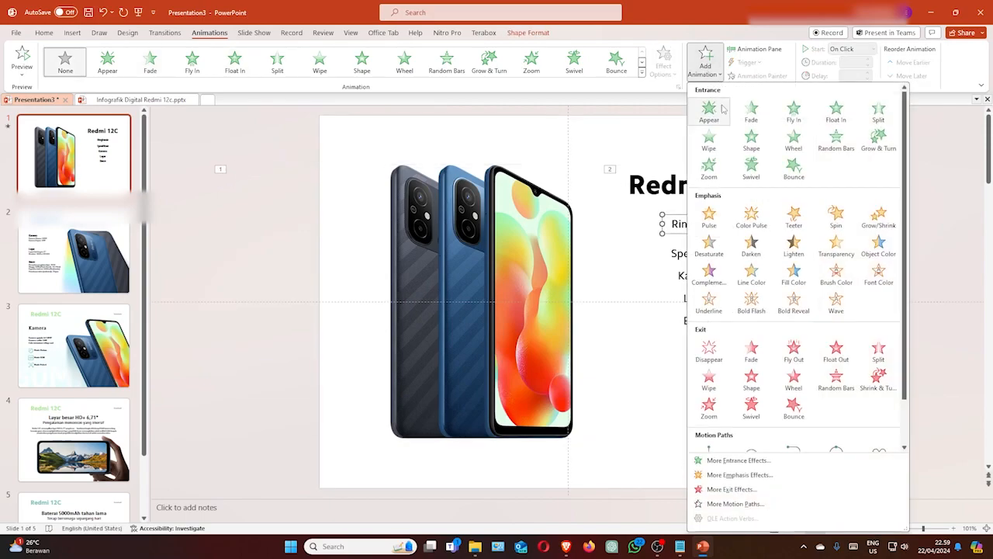
left_click(793, 112)
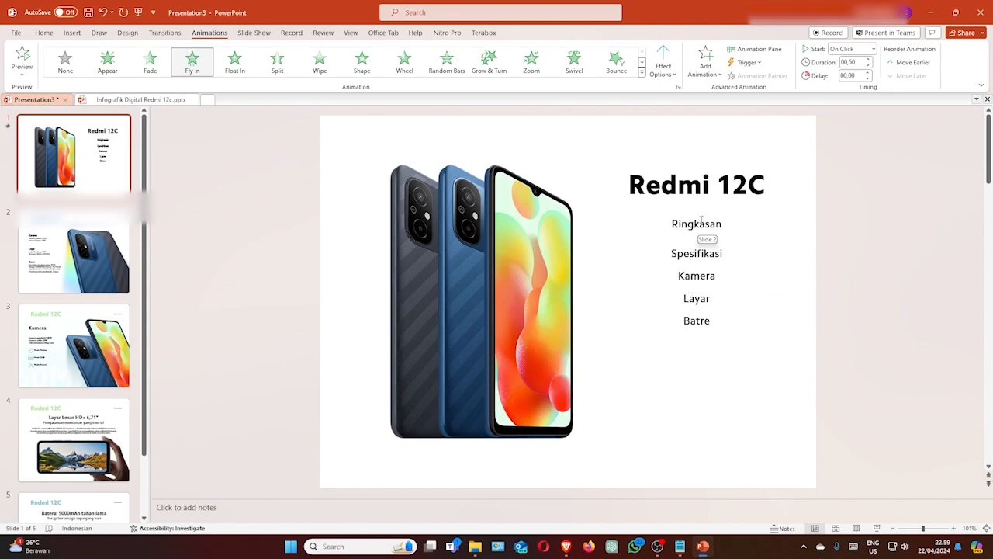
left_click(652, 223)
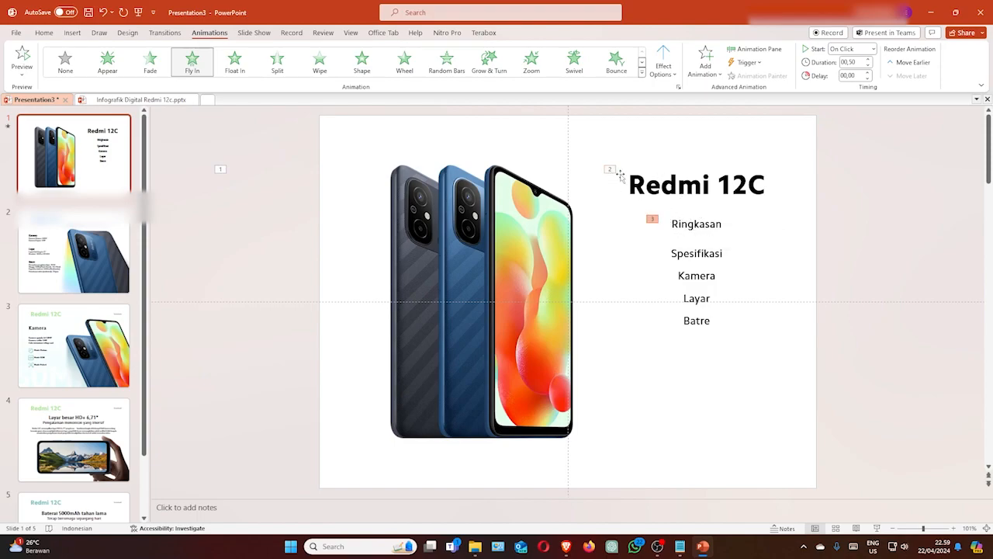
left_click(704, 216)
left_click(703, 216)
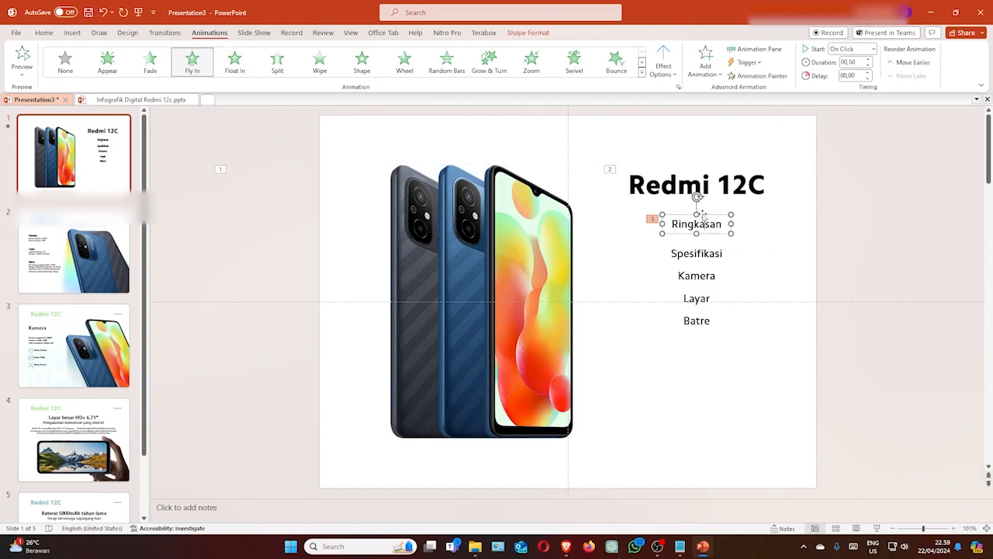
left_click(704, 217)
left_click(704, 217)
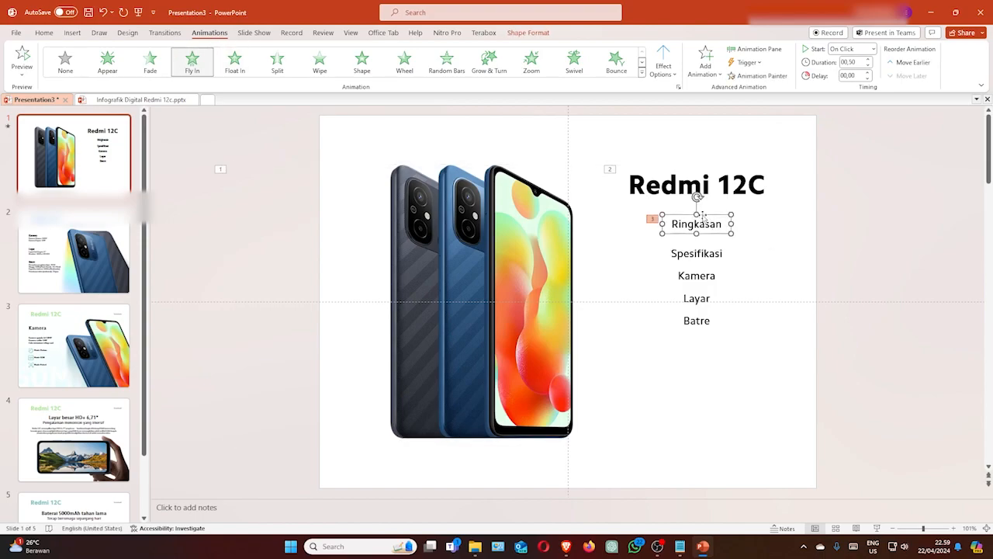
left_click(703, 68)
left_click(751, 110)
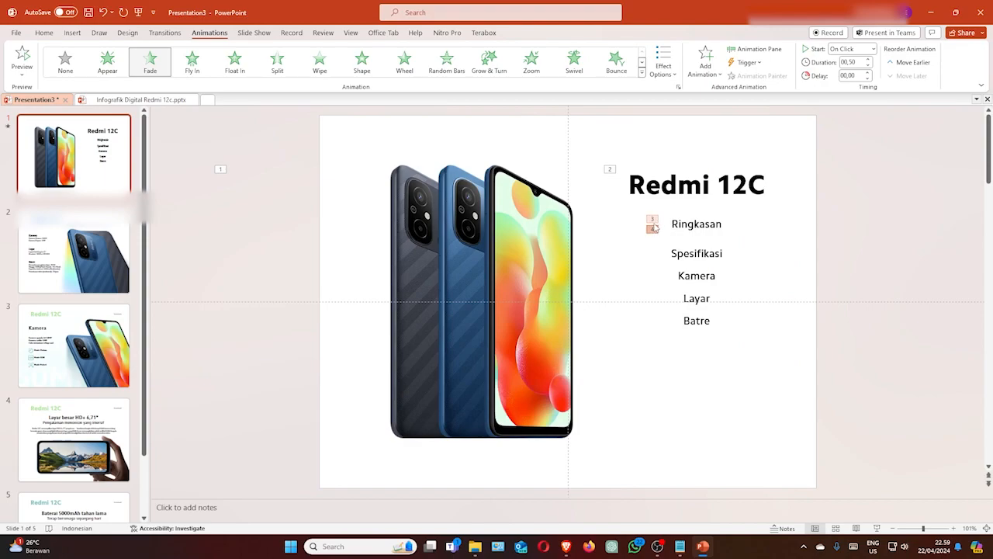
left_click(654, 230)
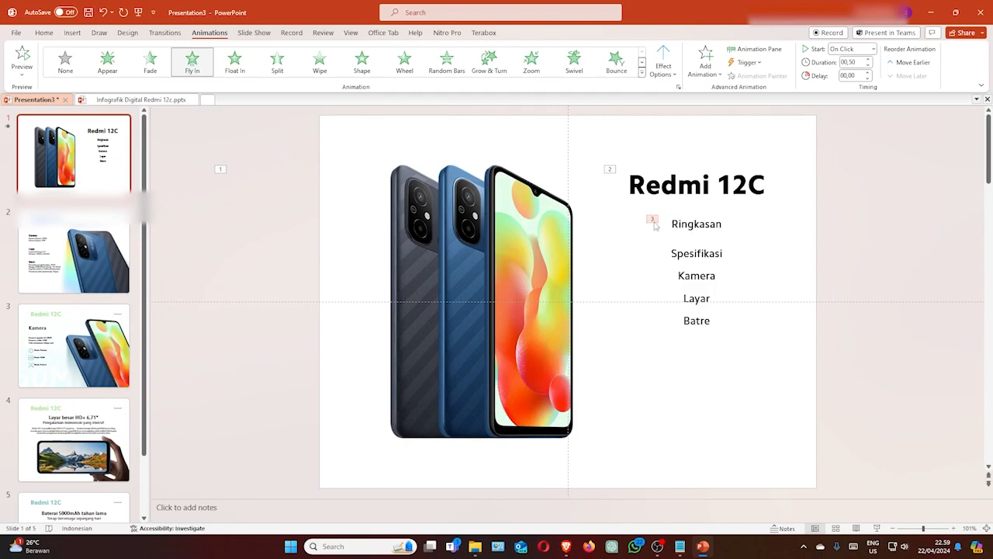
left_click(654, 224)
- Settle Ringkasan on a Float In entrance after briefly testing Fade
left_click(675, 219)
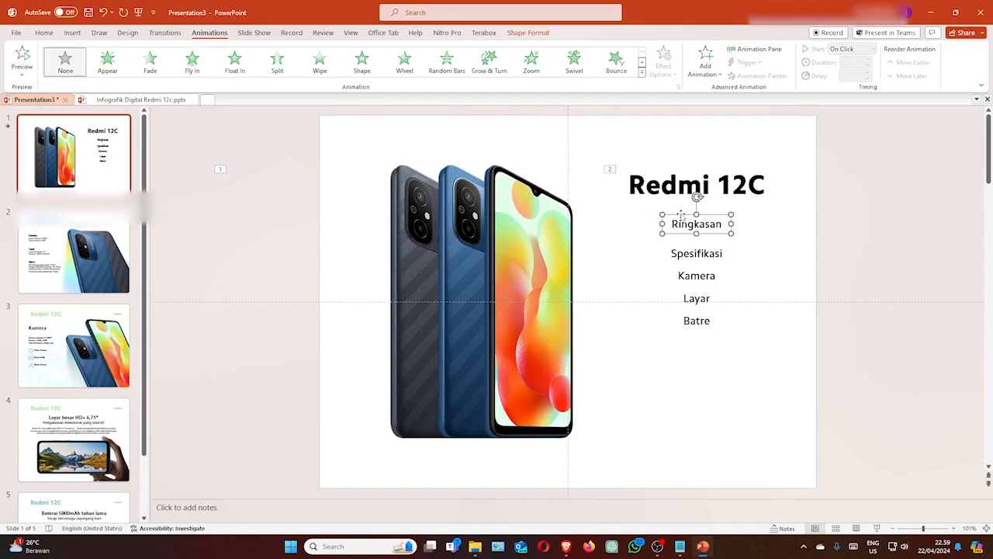
left_click(705, 58)
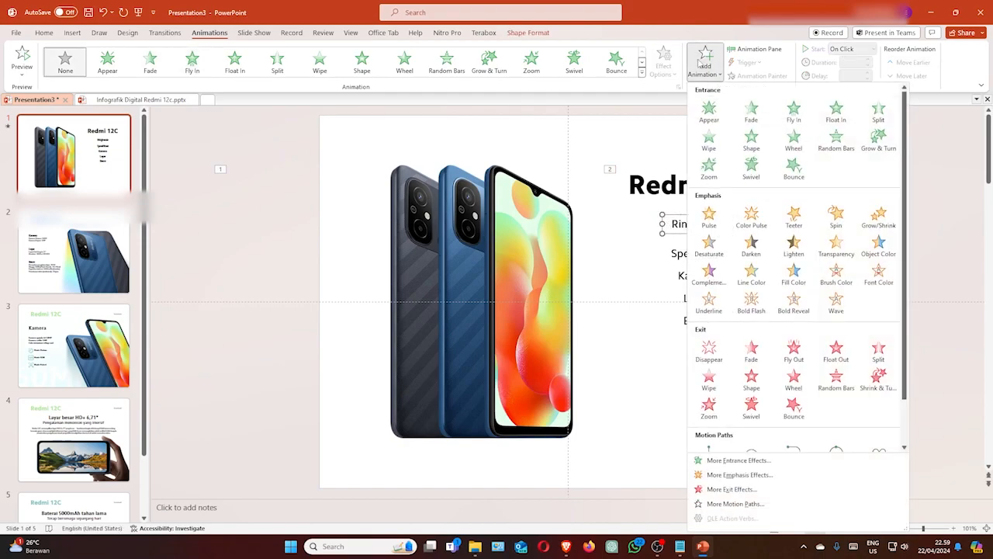
left_click(824, 113)
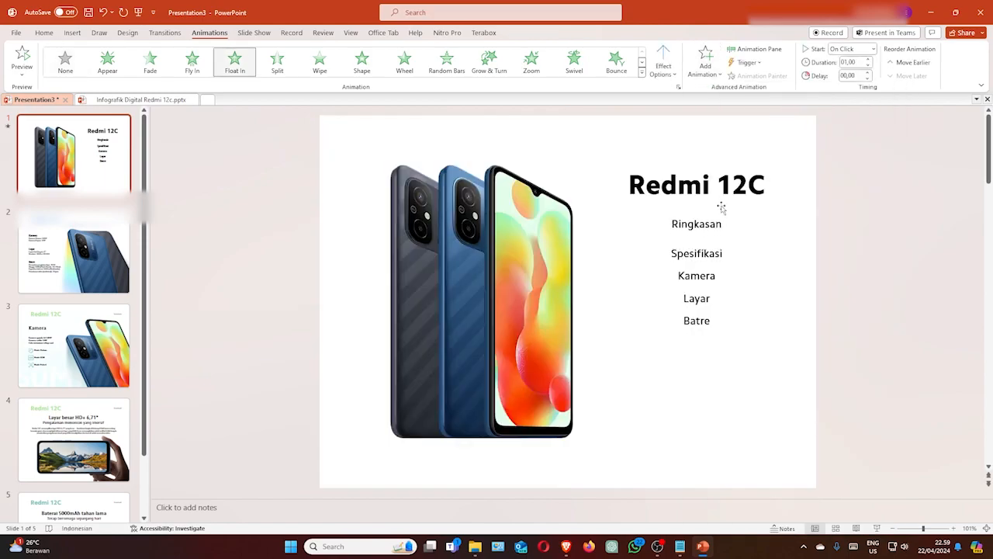
left_click(809, 247)
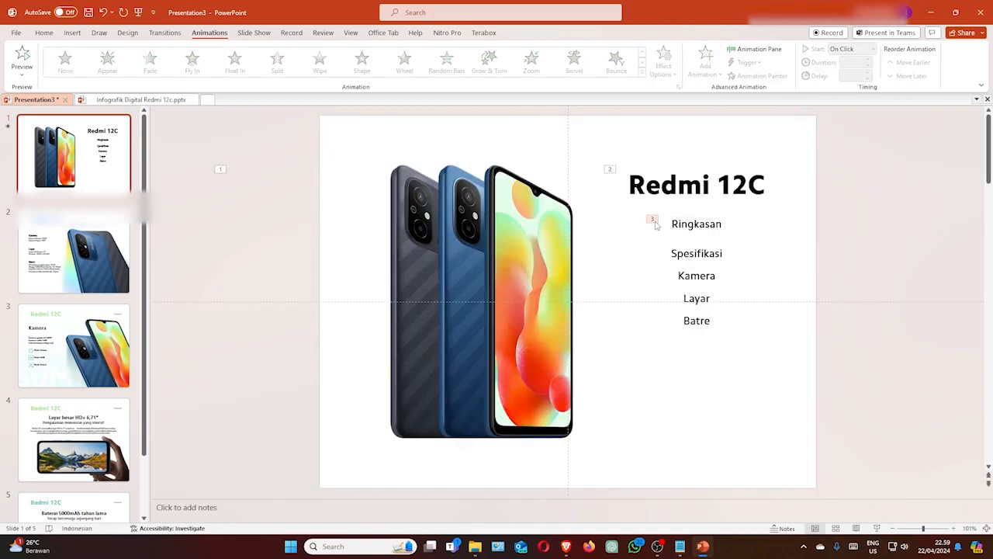
left_click(654, 220)
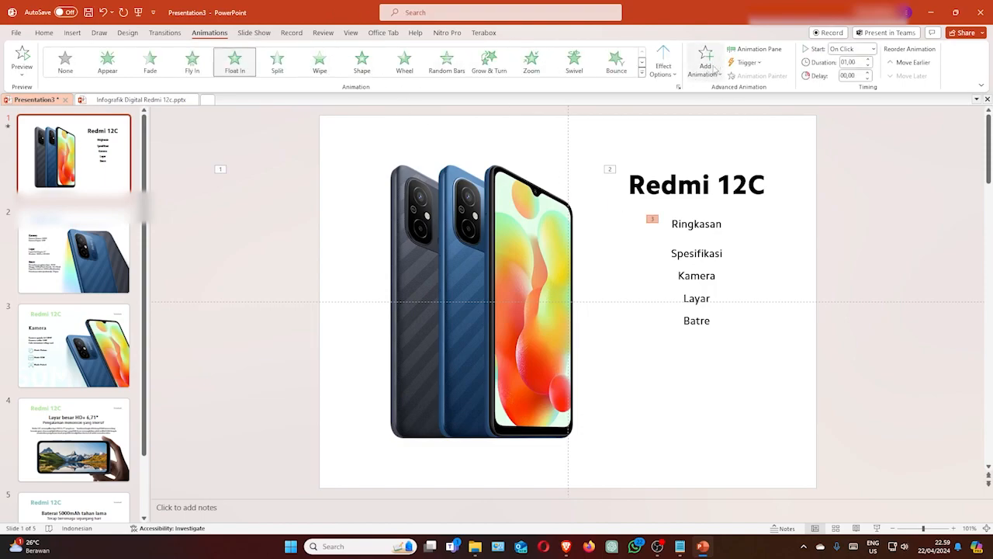
left_click(155, 67)
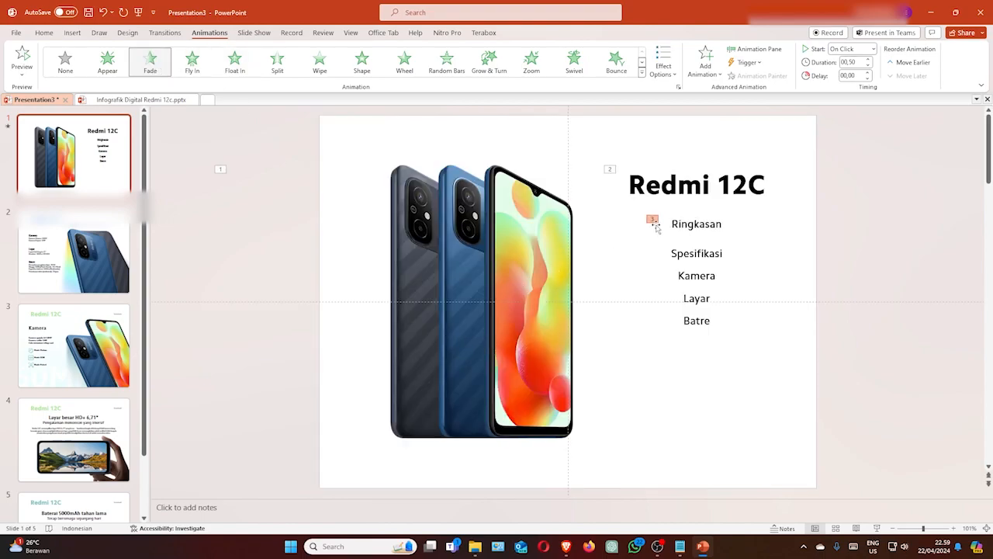
left_click(235, 62)
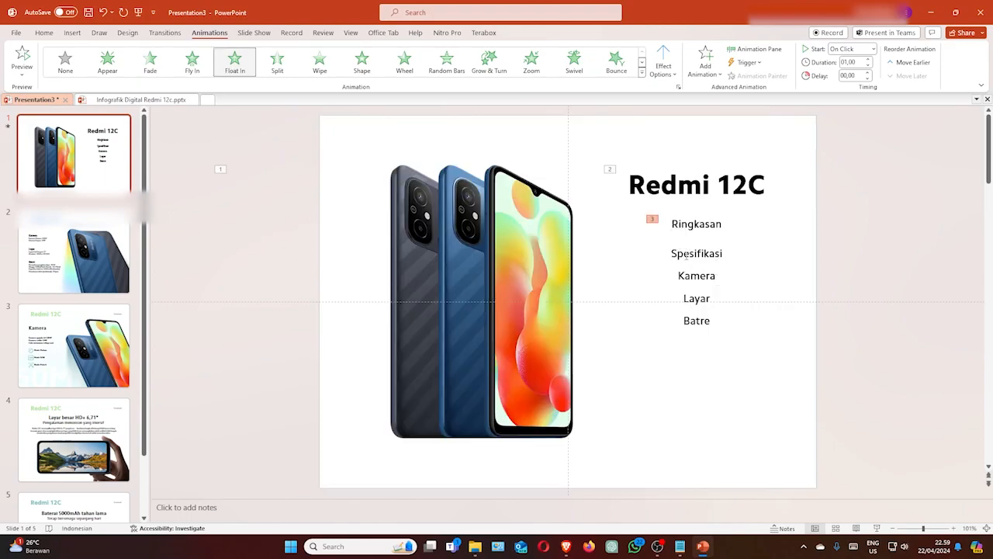
- Add Float In entrances to the Spesifikasi, Kamera, Layar and Batre menu items
left_click(697, 253)
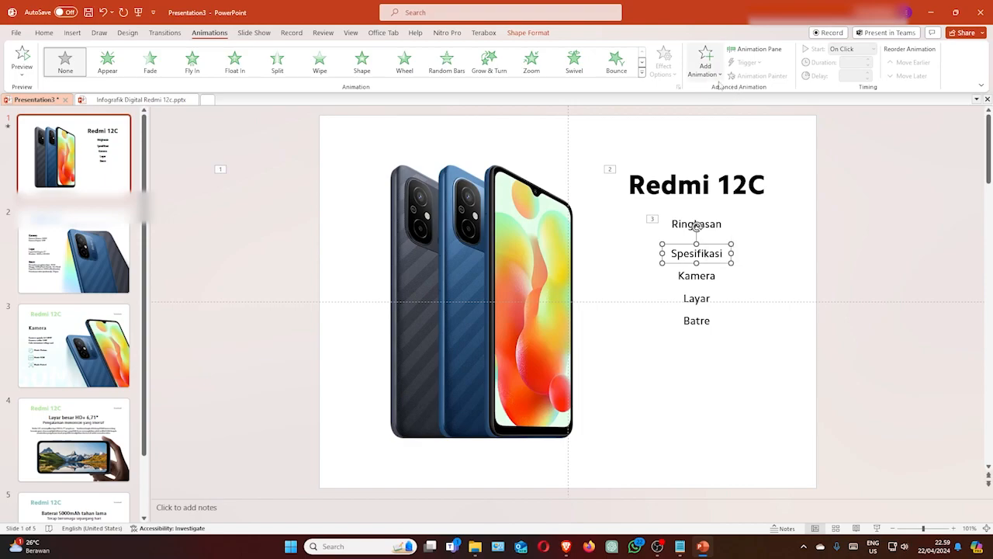
left_click(705, 61)
left_click(836, 113)
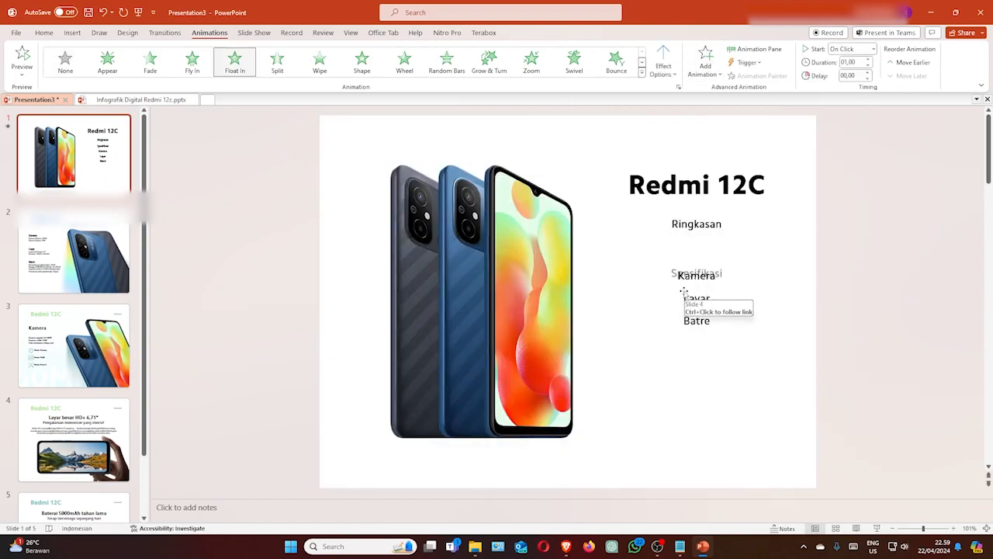
left_click(704, 276)
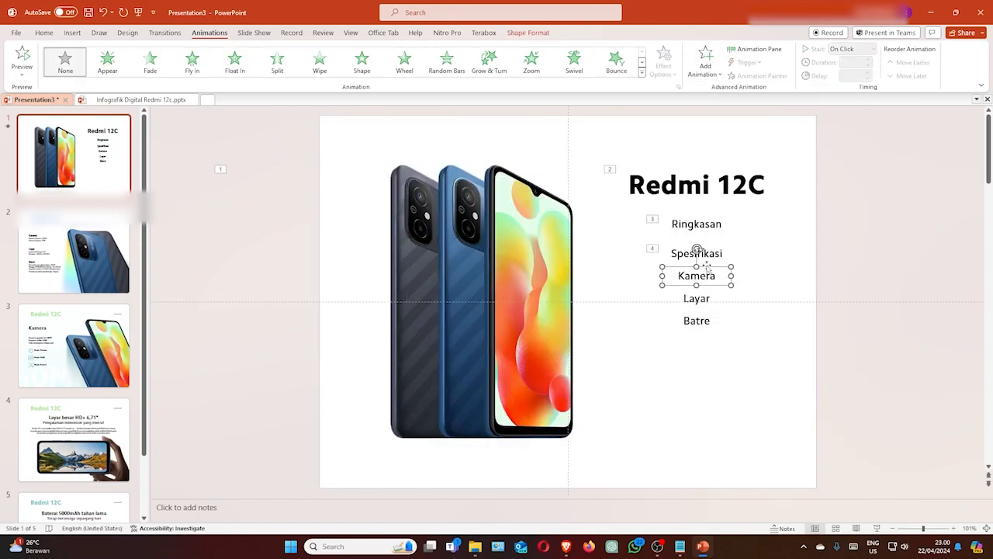
left_click(705, 61)
left_click(835, 112)
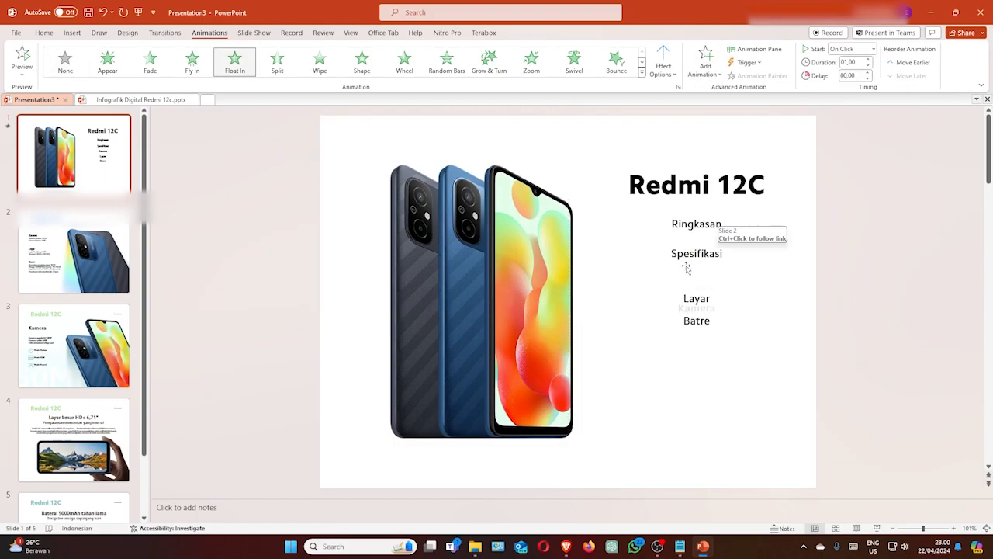
left_click(701, 301)
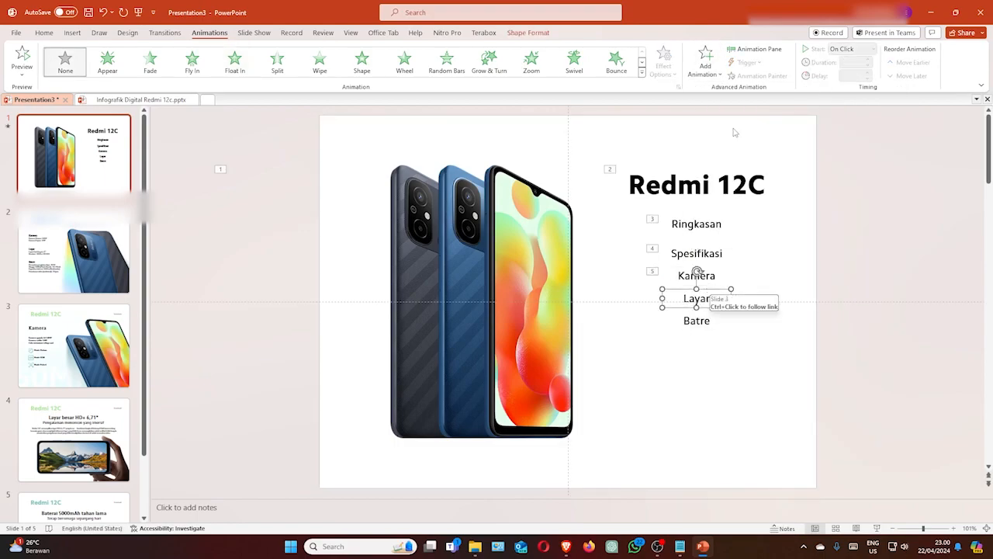
left_click(705, 60)
left_click(836, 113)
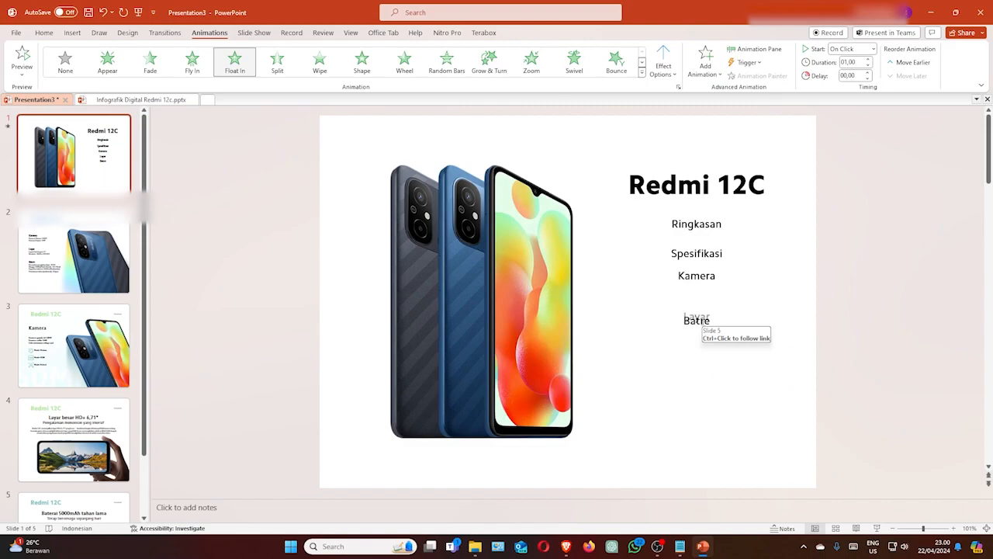
left_click(697, 320)
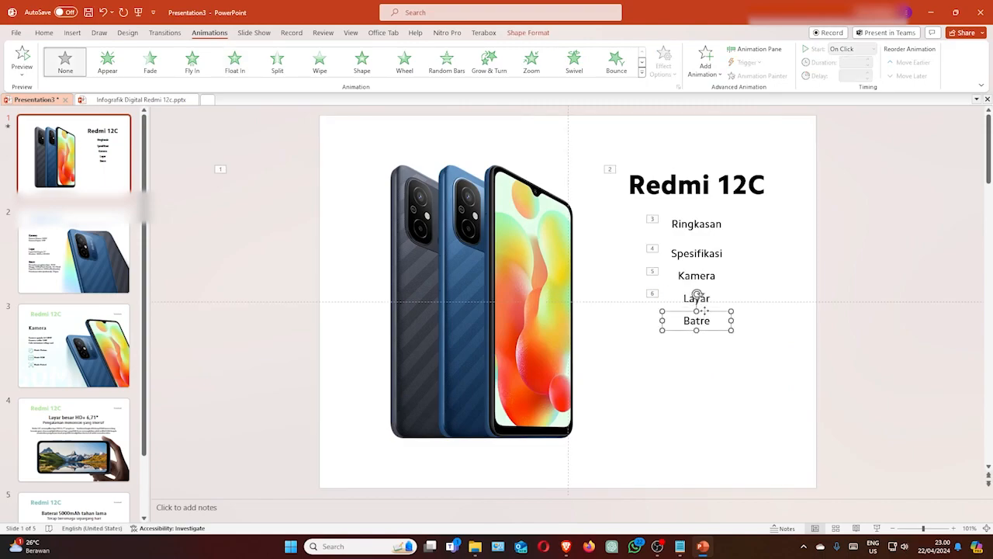
left_click(705, 61)
left_click(834, 112)
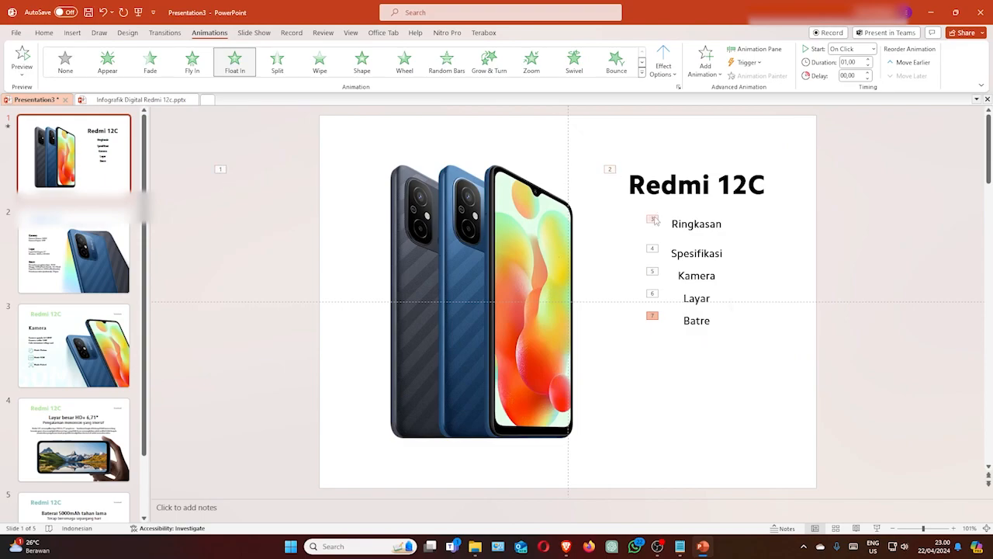
left_click(654, 316)
left_click(22, 54)
left_click(722, 152)
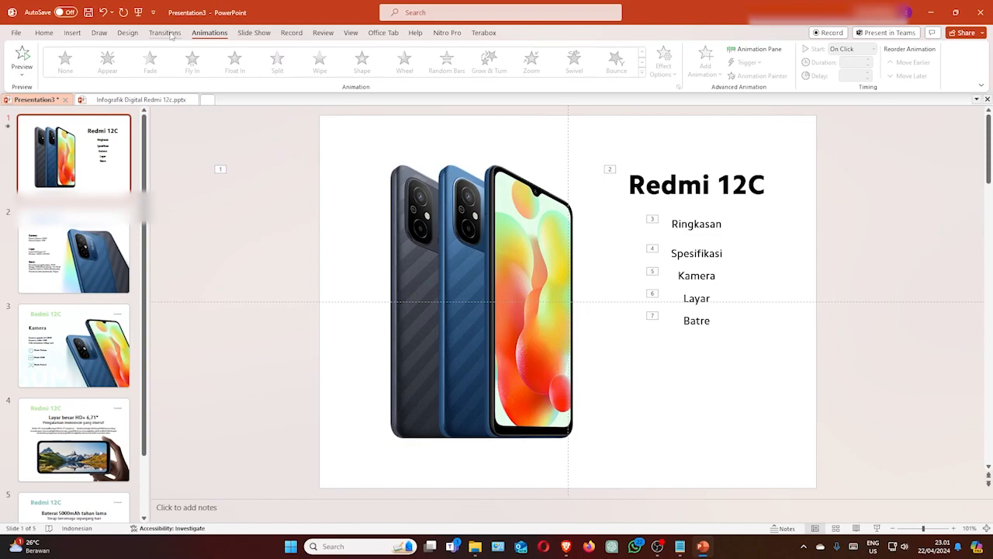
- Show the Transitions options, then start the slide show from the beginning with F5
left_click(165, 32)
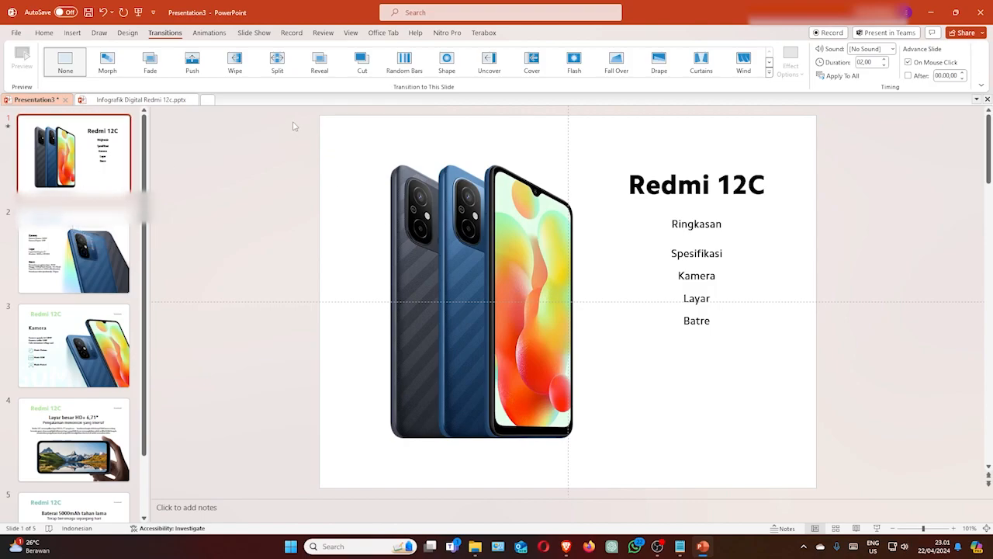
key("F5")
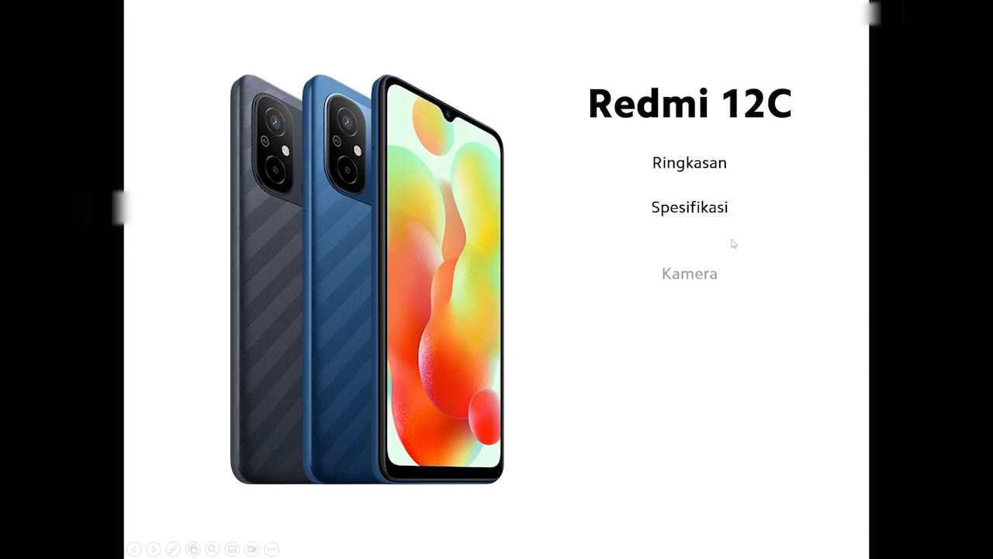
- Follow the Kamera link, return via Kembali, then end the slide show
left_click(733, 244)
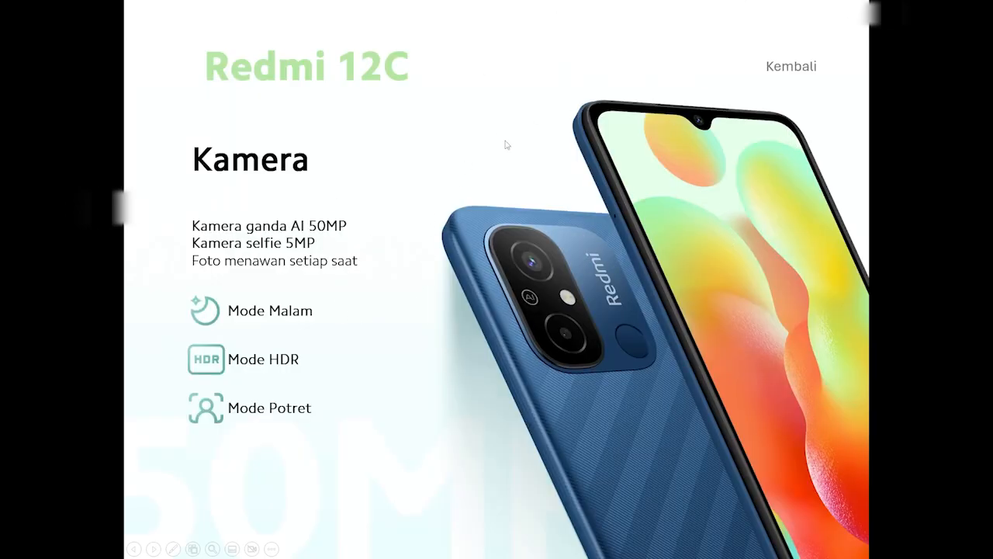
left_click(806, 72)
key("Escape")
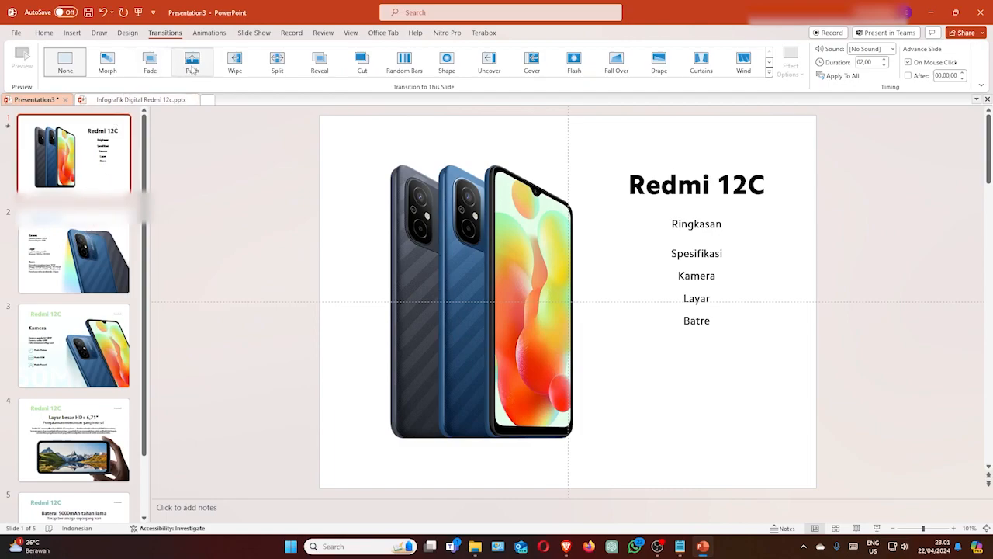
- Preview Wipe, Reveal, Uncover, Shape, Flash, Cover and Fade, then give the title slide Morph
left_click(235, 64)
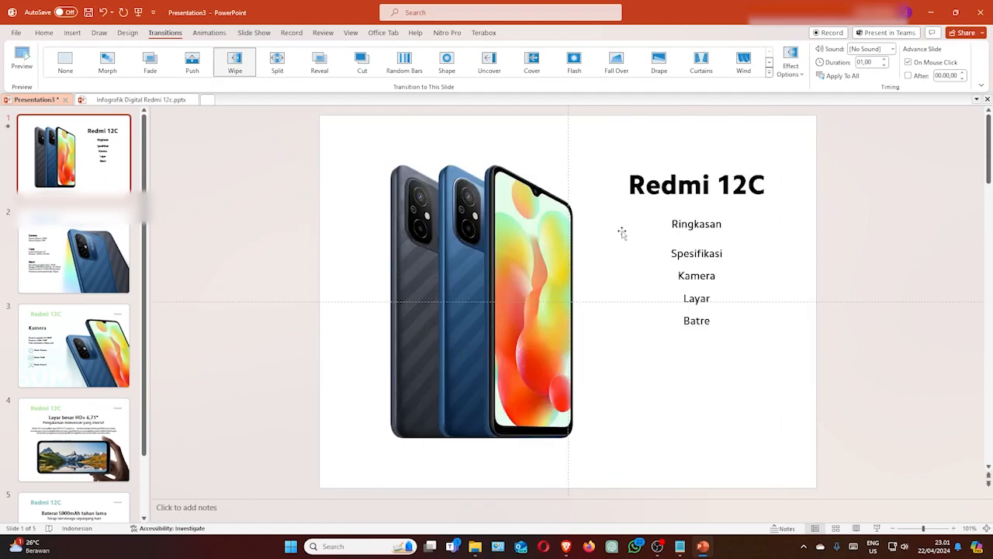
left_click(328, 70)
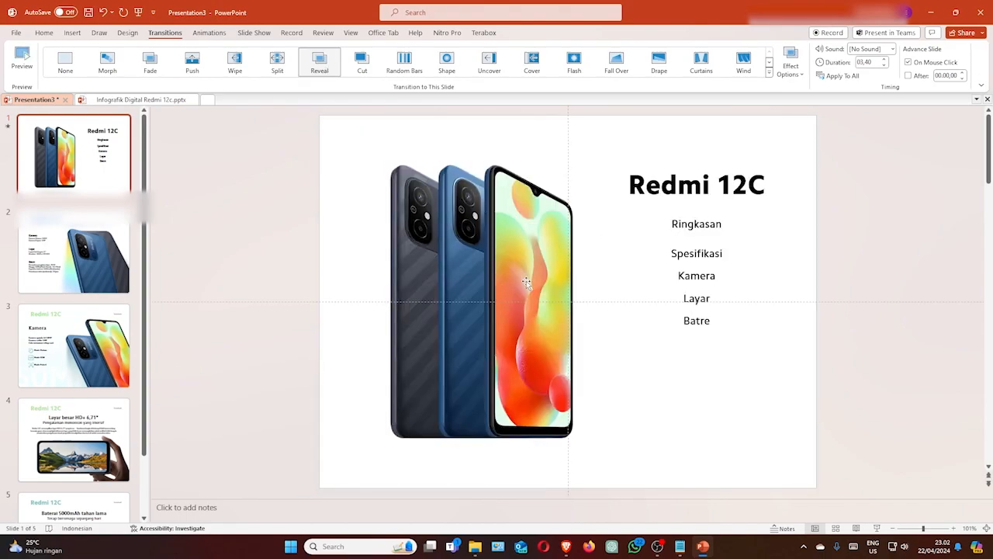
left_click(486, 63)
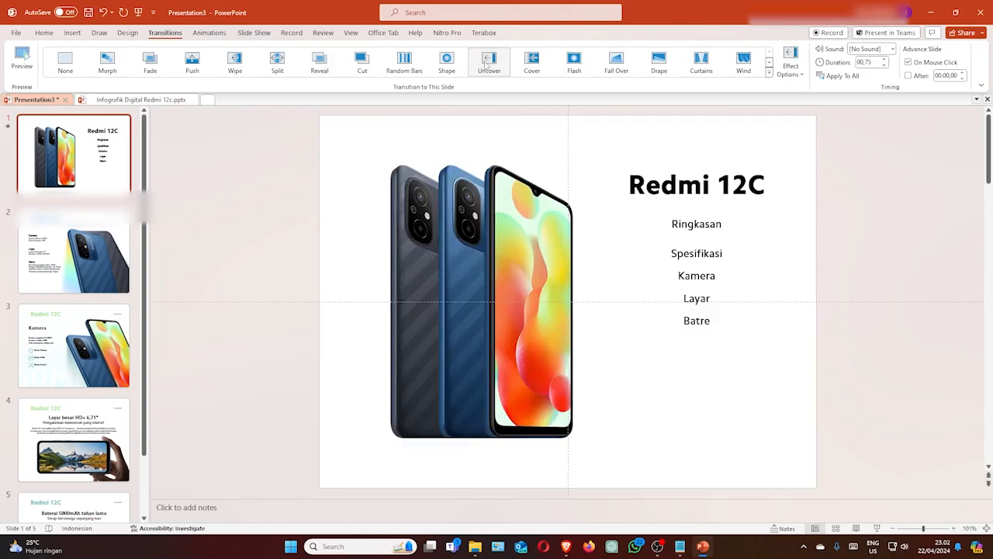
left_click(458, 67)
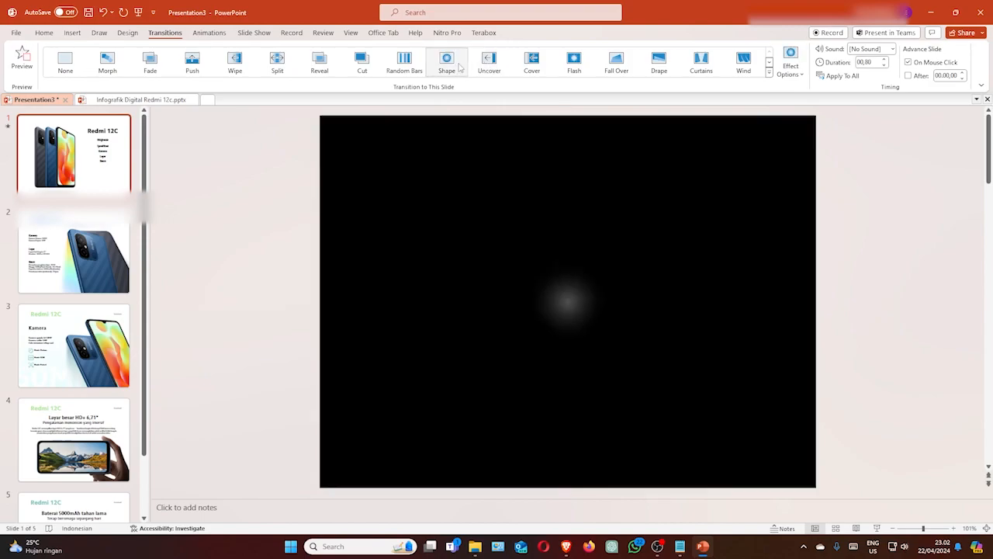
left_click(583, 68)
left_click(536, 67)
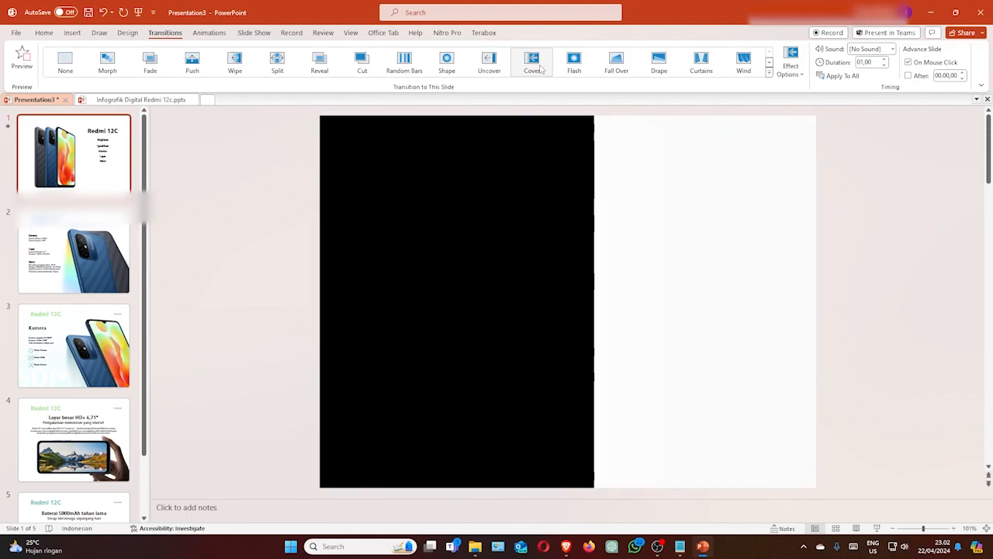
left_click(149, 69)
left_click(117, 65)
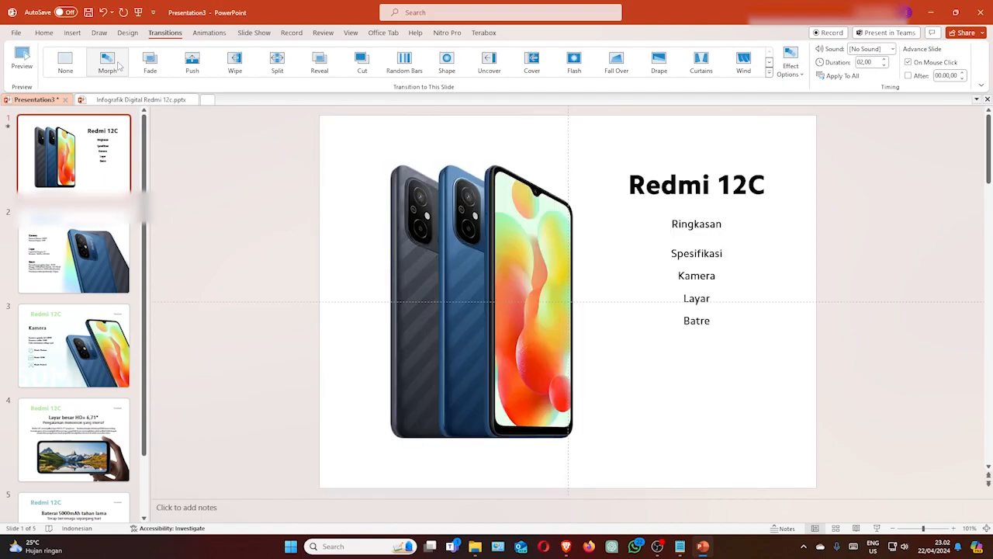
left_click(92, 262)
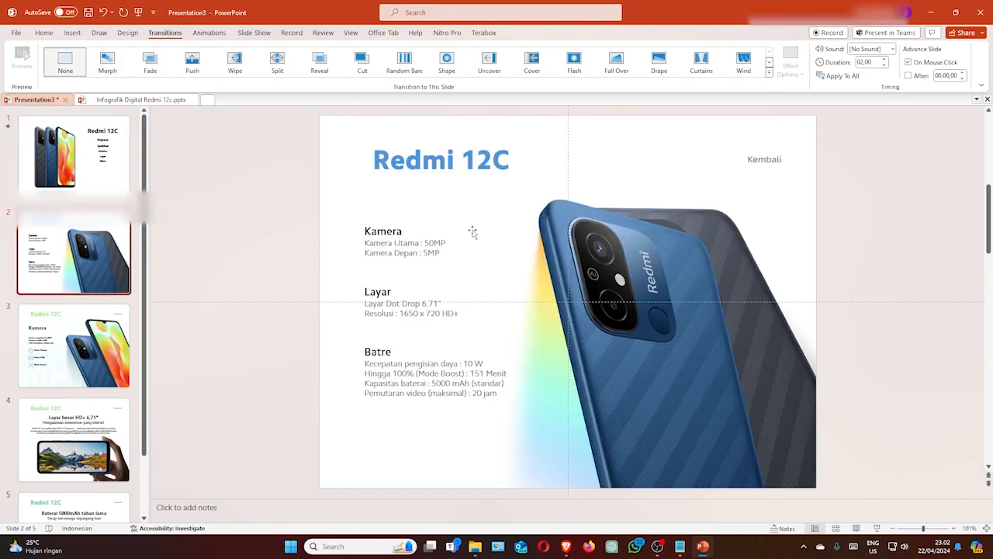
- Apply Push to slides 2 and 4, and to slide 3 after trying Drape and Fade
left_click(102, 124)
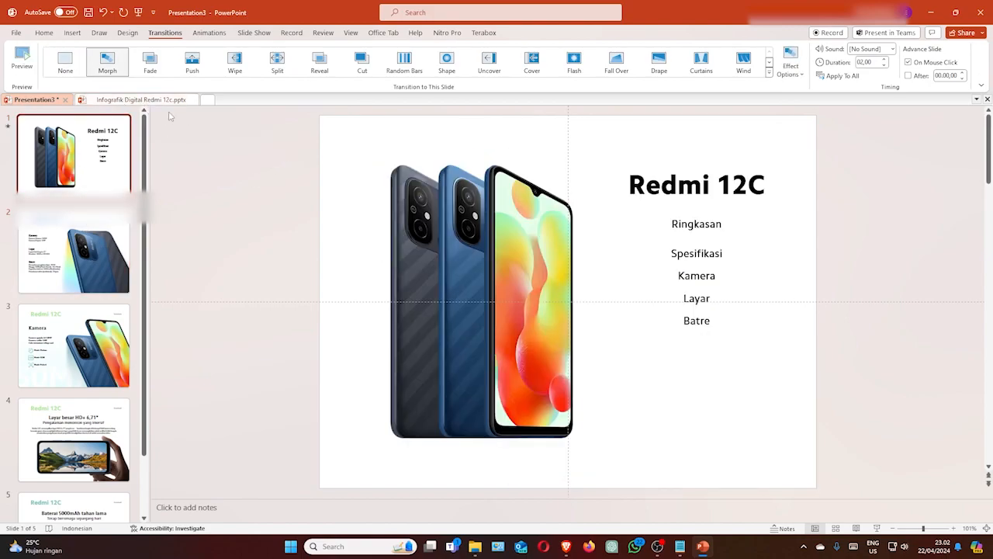
left_click(88, 234)
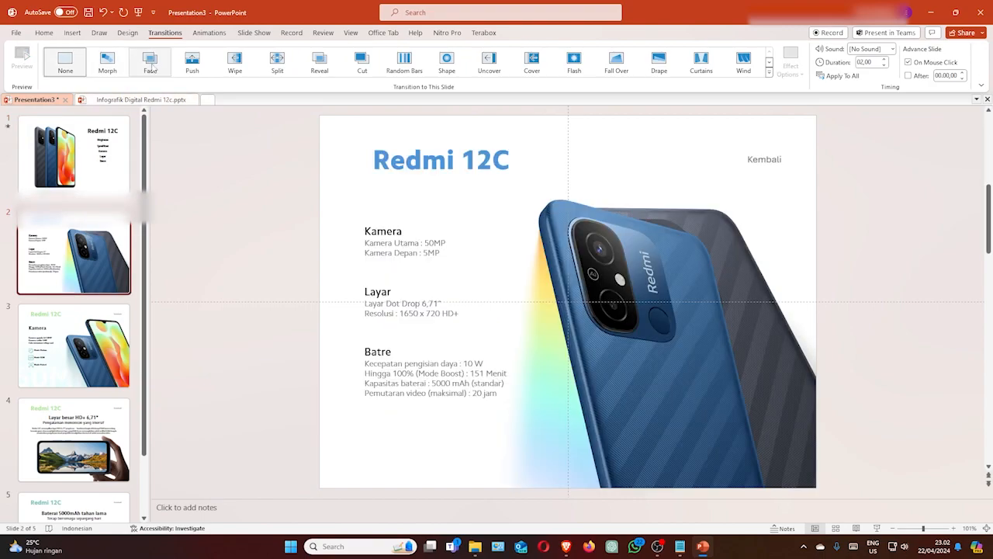
left_click(192, 62)
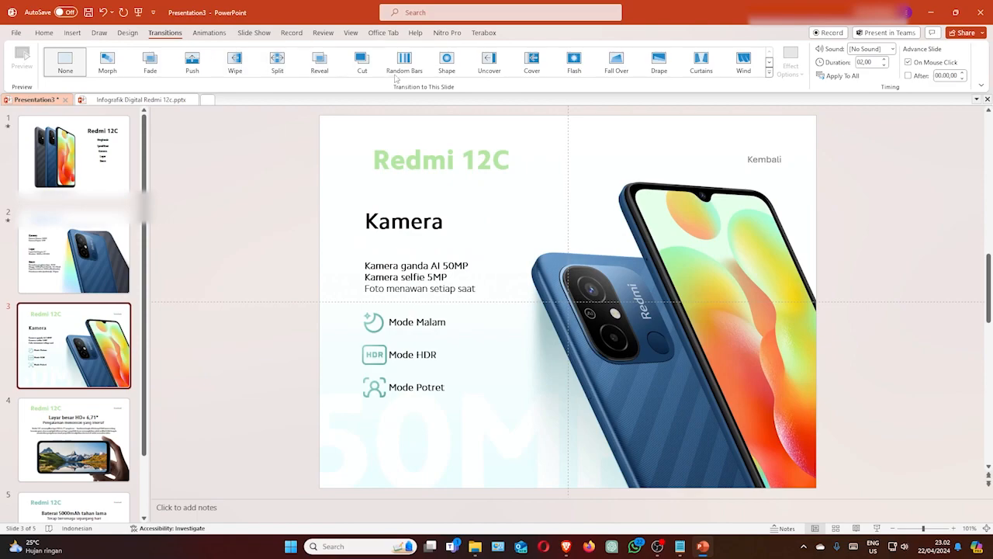
left_click(658, 66)
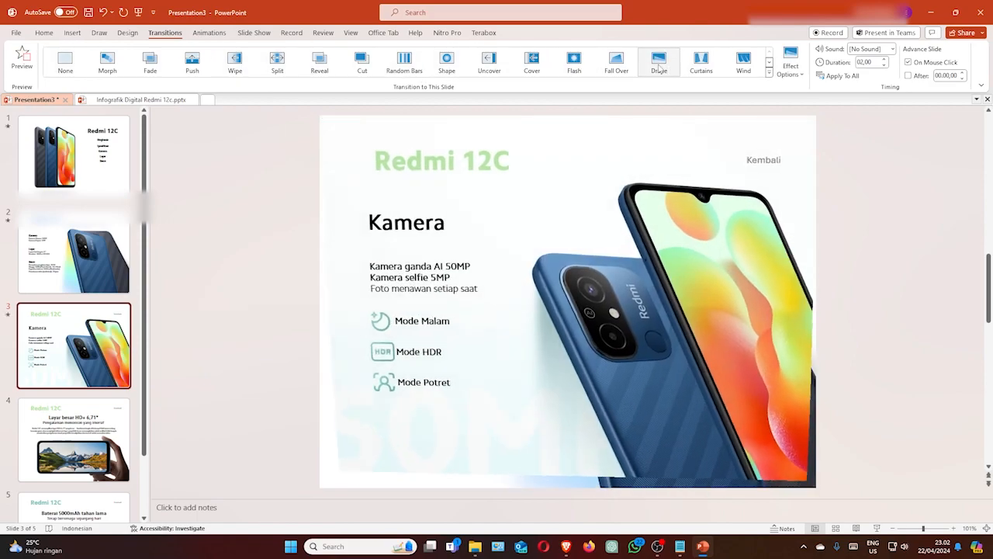
left_click(150, 65)
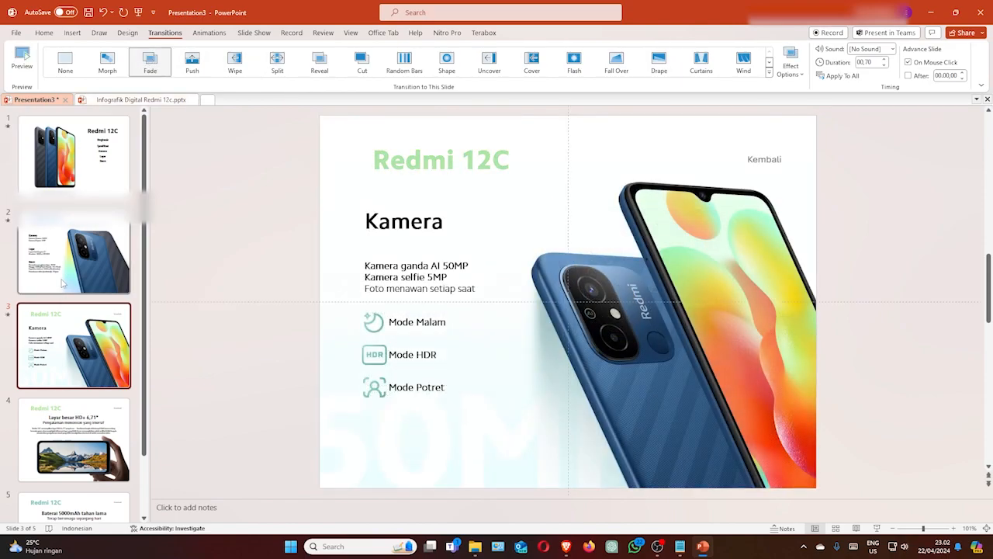
left_click(79, 433)
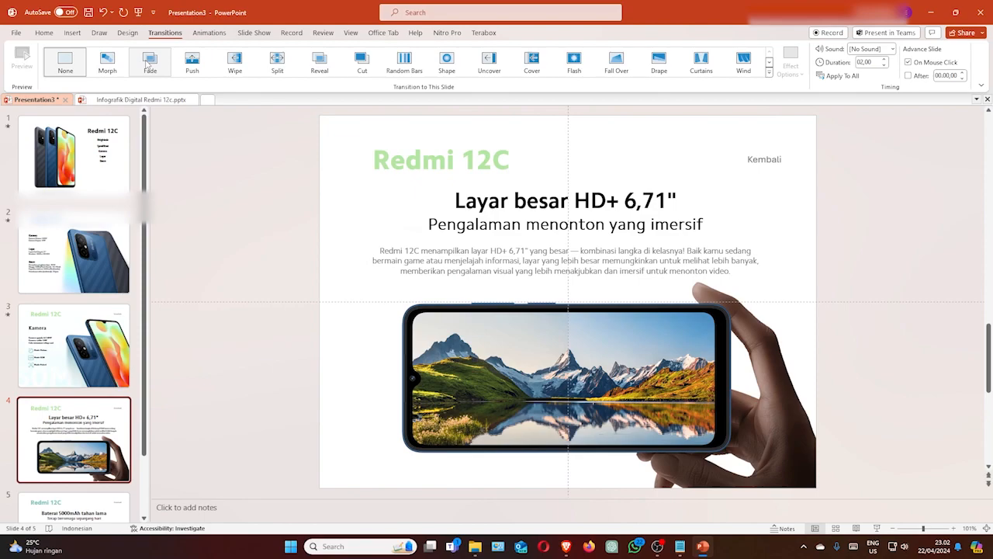
left_click(191, 62)
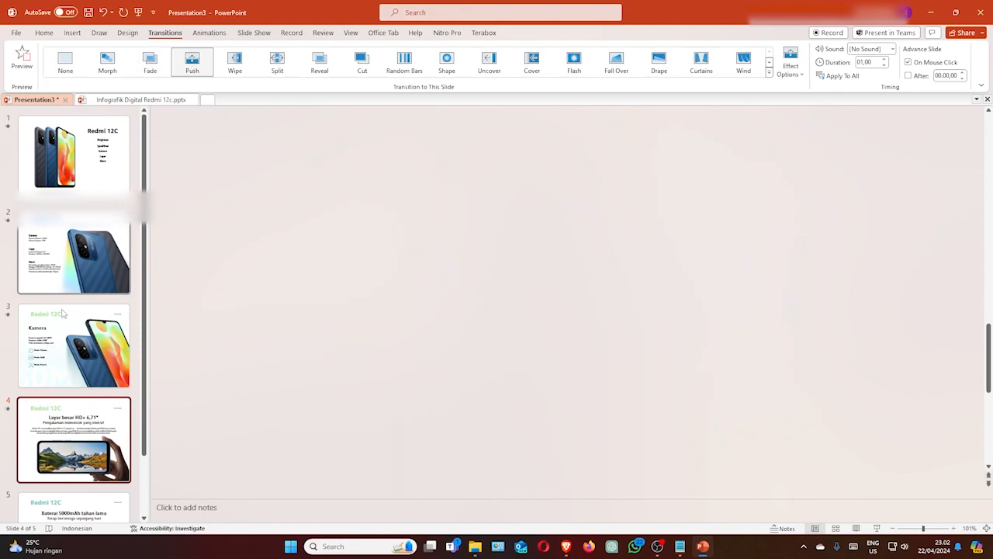
left_click(73, 316)
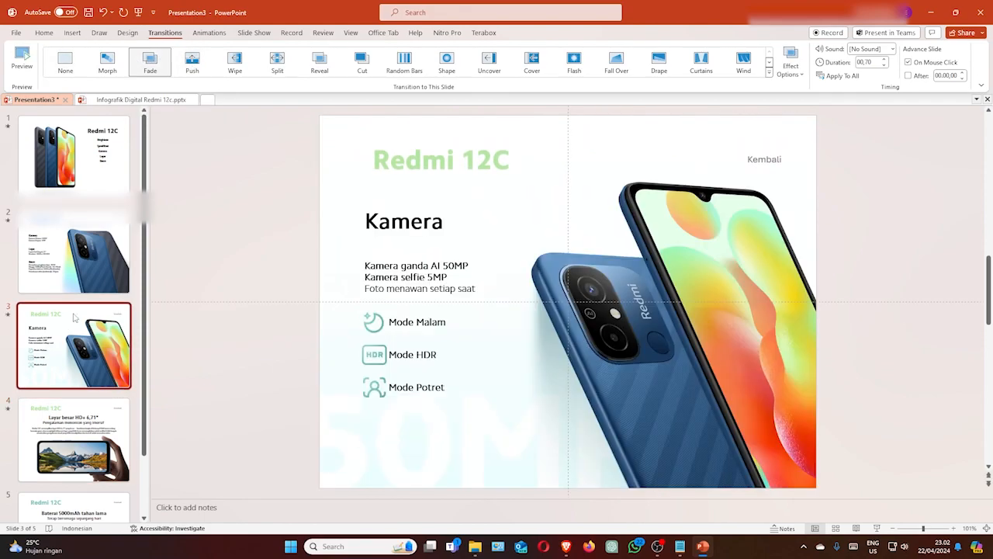
left_click(201, 70)
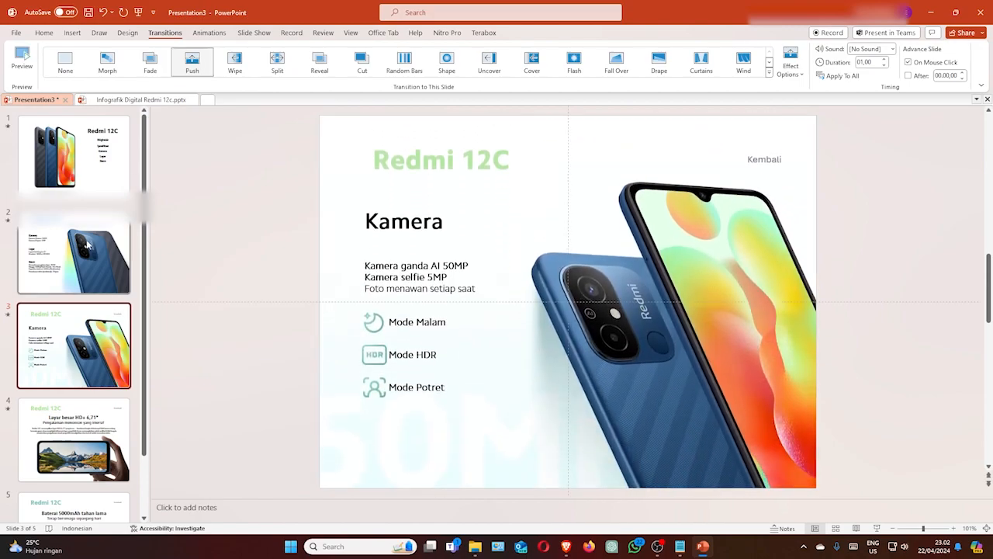
- Reapply Push on slide 2, give slide 5 Push too, and return to slide 2
left_click(88, 245)
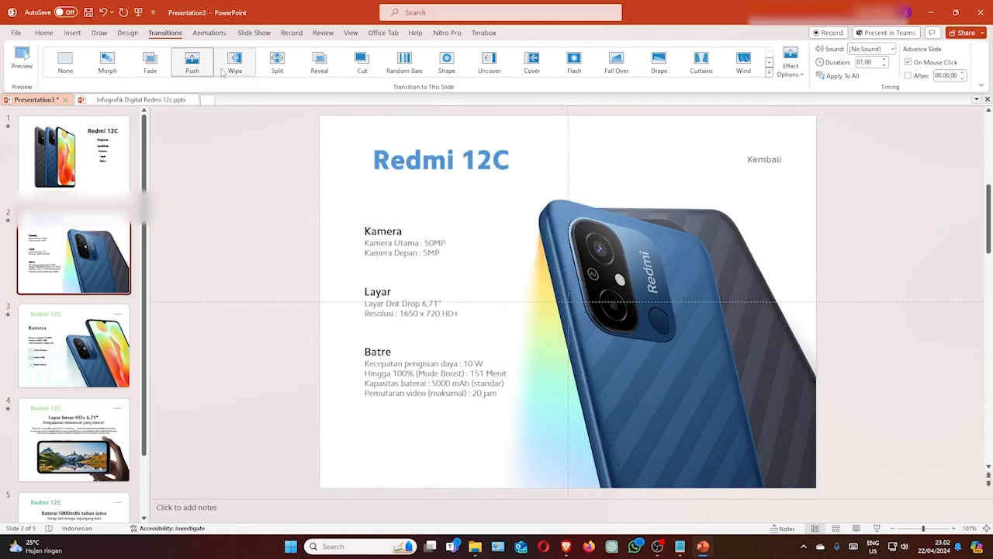
left_click(195, 63)
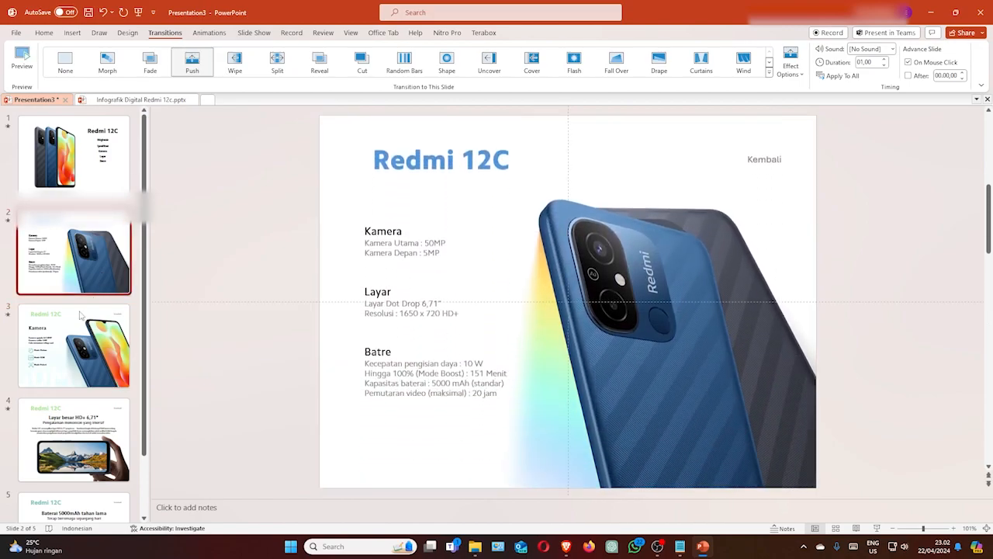
scroll(65, 342, "down", 2)
left_click(74, 463)
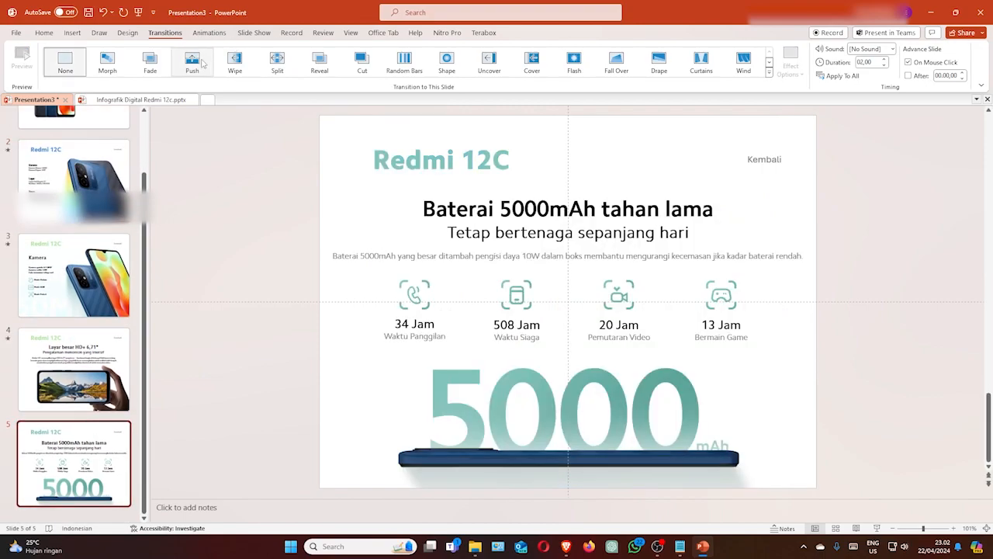
left_click(194, 62)
scroll(83, 294, "up", 1)
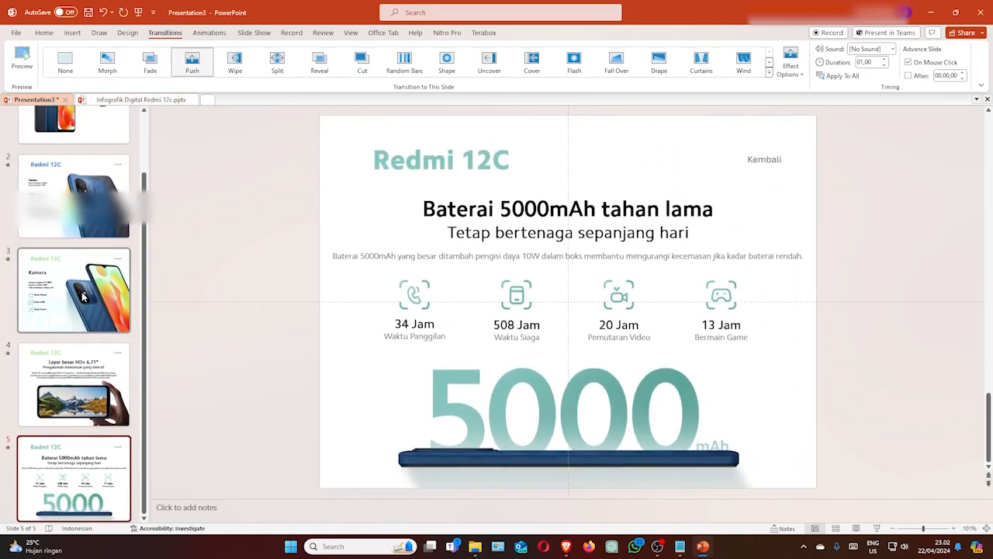
scroll(83, 295, "up", 1)
left_click(117, 229)
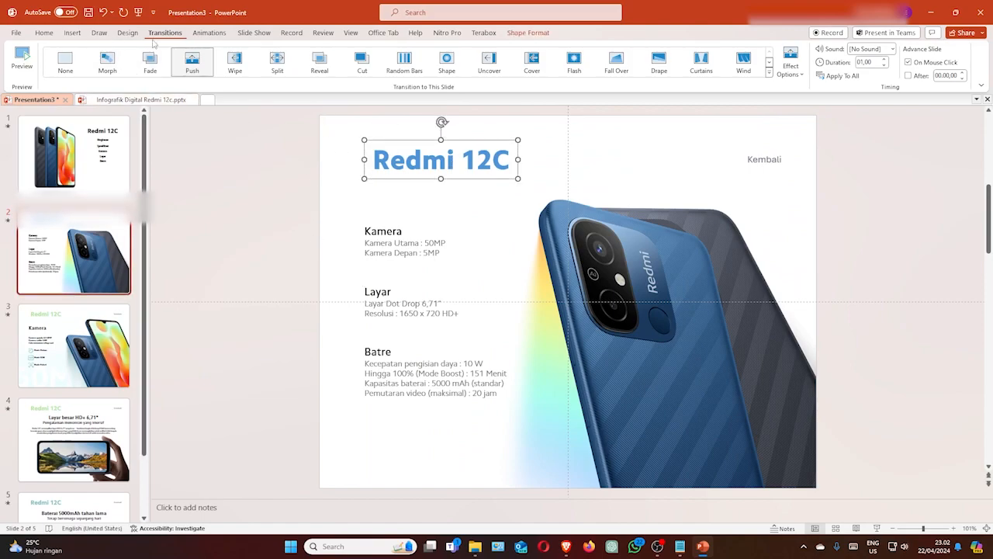
- On slide 2, fade in the title and float in the Kamera, Layar and Batre blocks
left_click(208, 34)
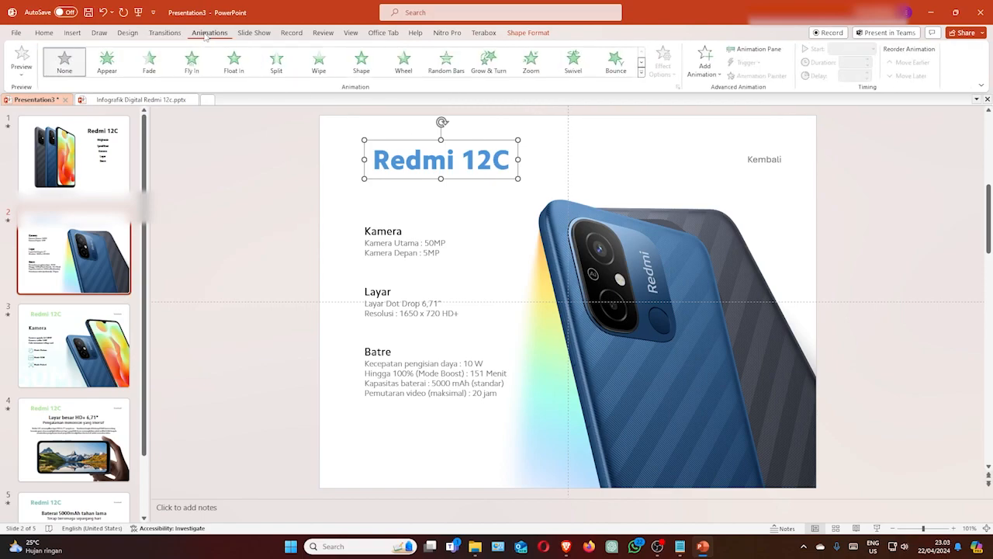
left_click(704, 69)
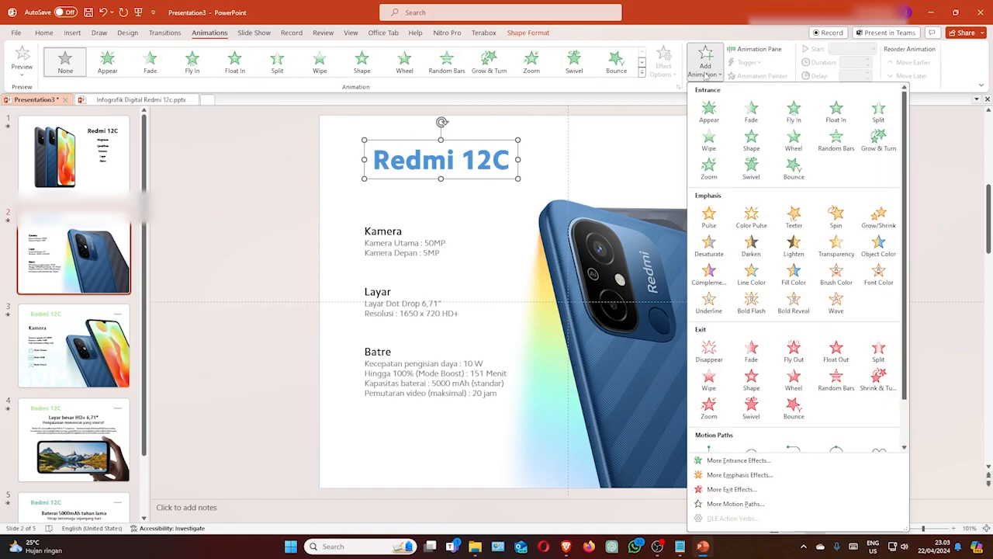
left_click(751, 113)
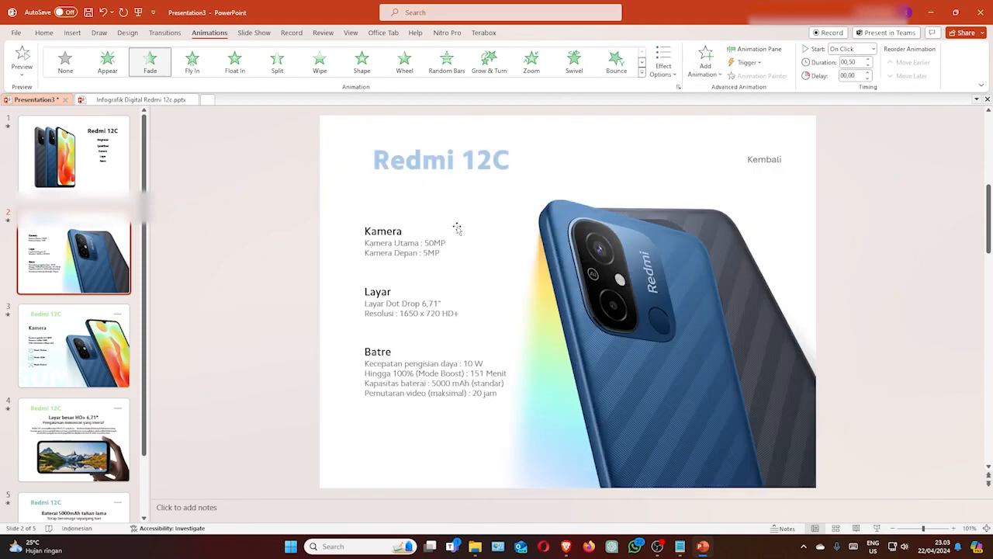
left_click(380, 242)
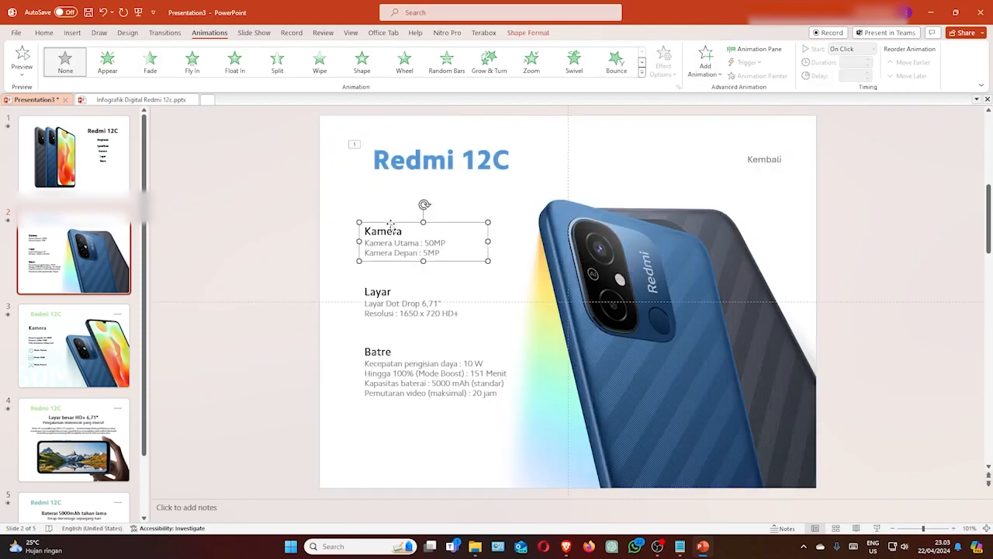
left_click(717, 71)
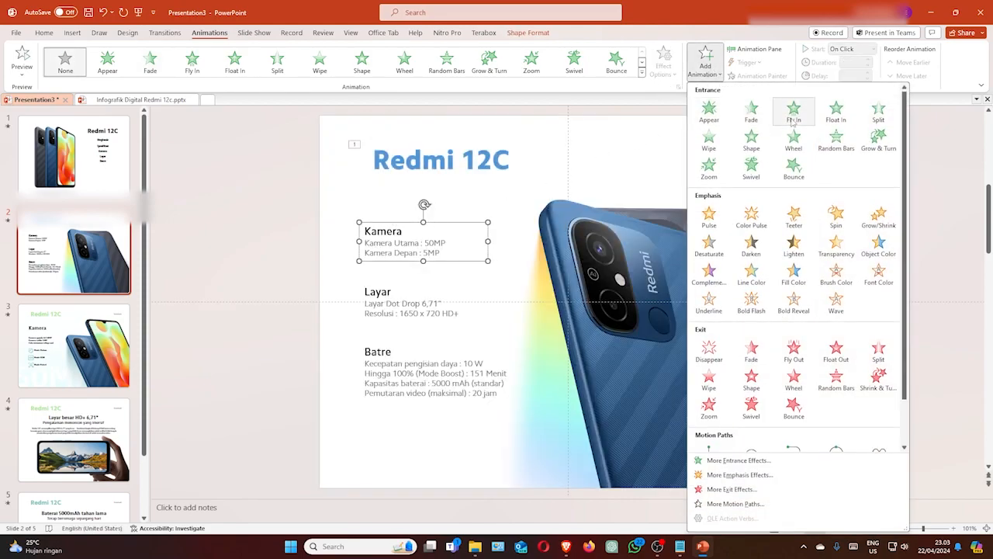
left_click(833, 115)
left_click(454, 305)
left_click(705, 70)
left_click(833, 115)
left_click(438, 373)
left_click(705, 70)
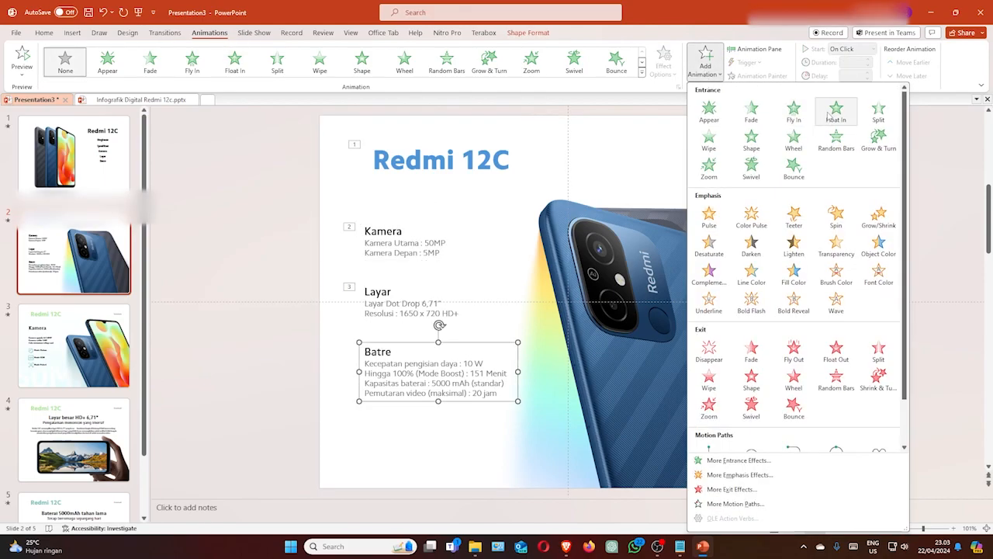
left_click(833, 115)
- On slide 3, give the title, Kamera heading and camera description Float In entrances
scroll(466, 142, "down", 1)
left_click(466, 142)
left_click(705, 70)
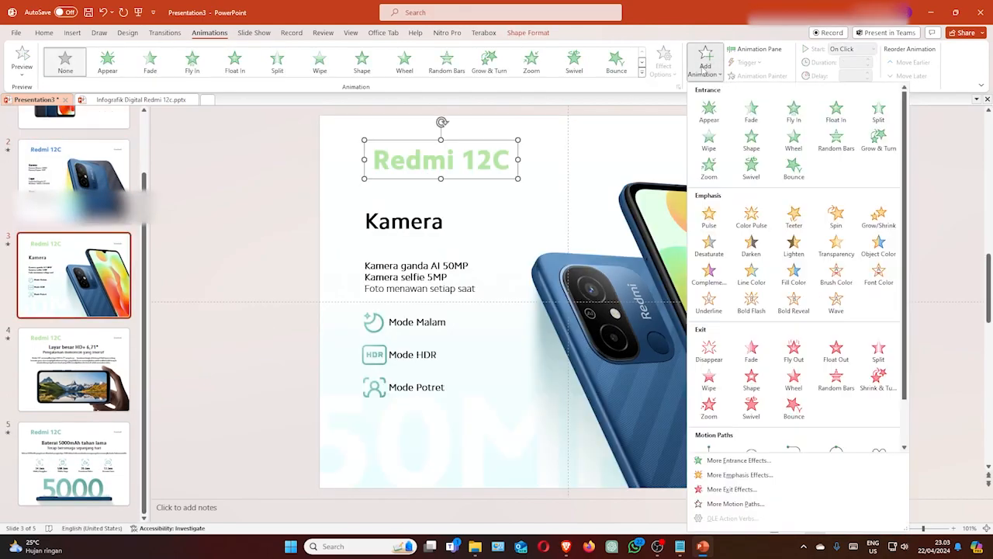
left_click(833, 114)
left_click(403, 221)
left_click(705, 70)
left_click(833, 114)
left_click(419, 277)
left_click(705, 70)
left_click(833, 115)
- Make the night, HDR and portrait mode icons wipe in and the mode labels fade in
left_click(374, 322)
left_click(707, 66)
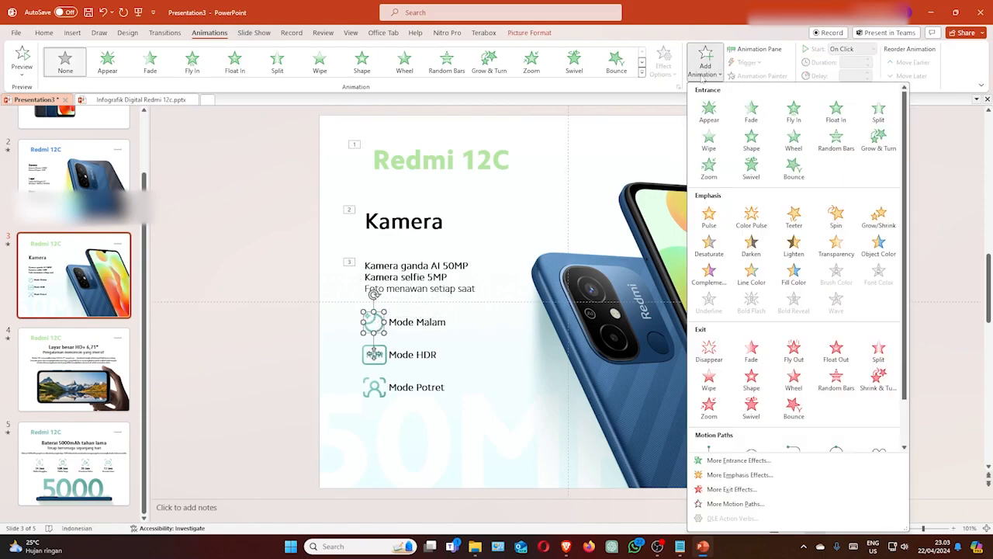
left_click(710, 137)
left_click(374, 354)
left_click(706, 67)
left_click(709, 137)
left_click(374, 387)
left_click(707, 67)
left_click(751, 108)
left_click(425, 354)
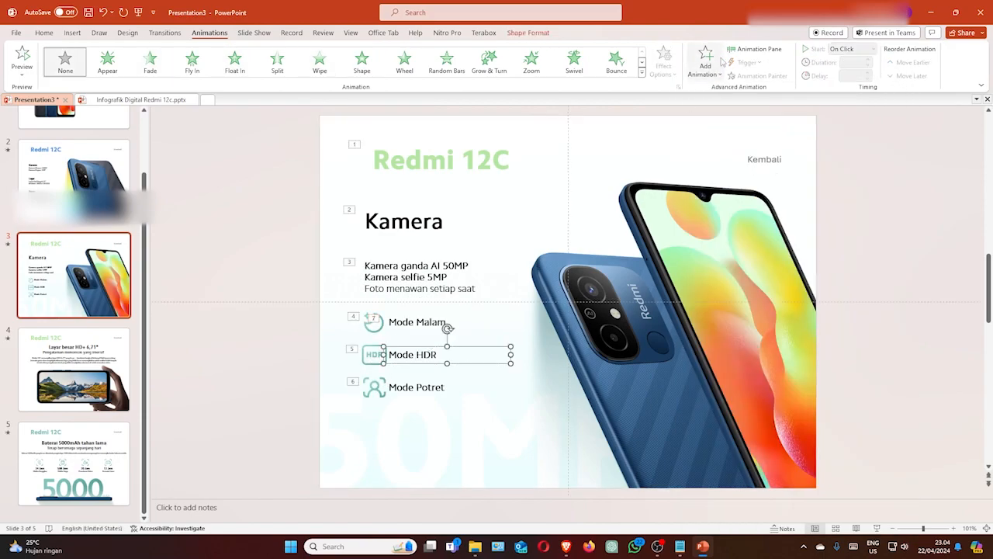
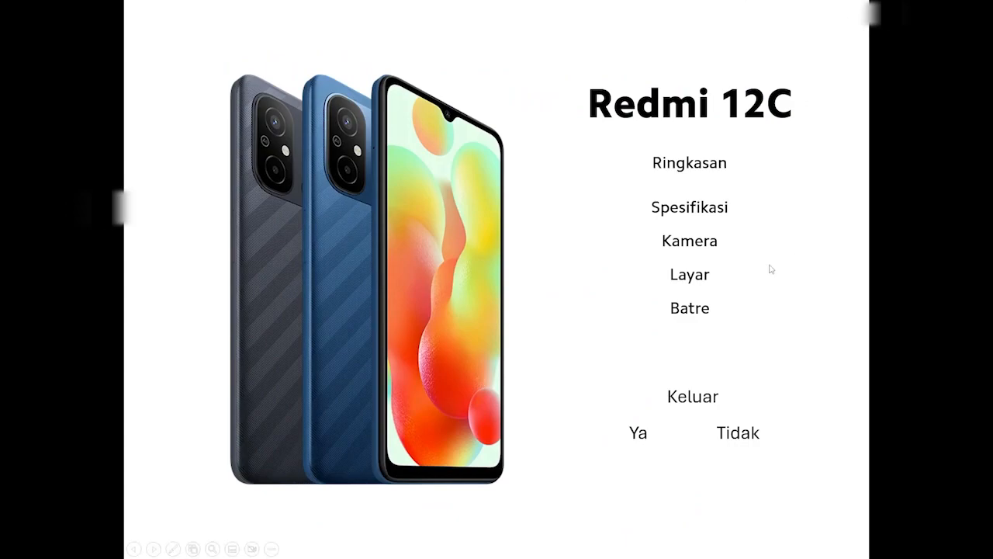
- End the title slide's animation preview and return to Normal view
key("Escape")
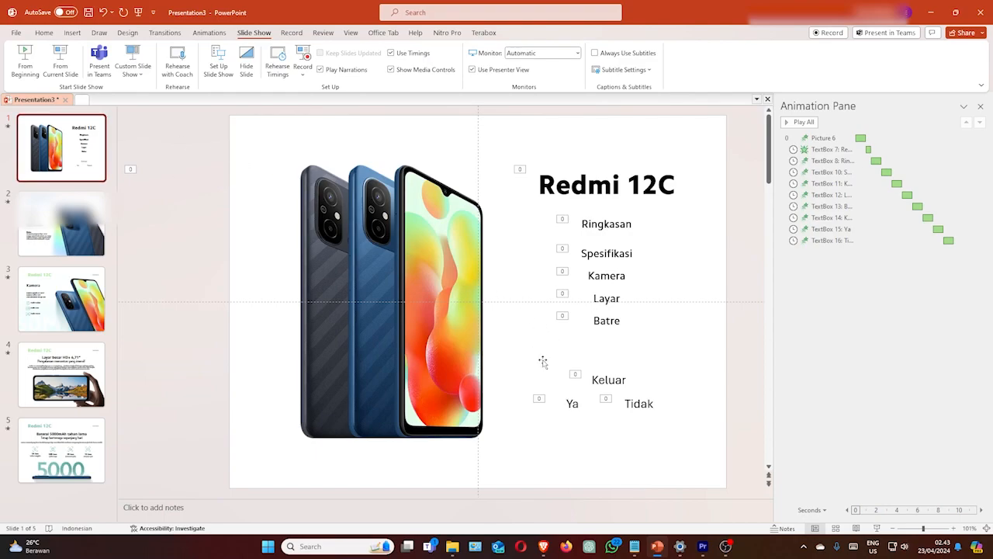
- Delete the Keluar, Ya and Tidak boxes and add a Keluar text box below Batre
left_click_drag(687, 357, 523, 431)
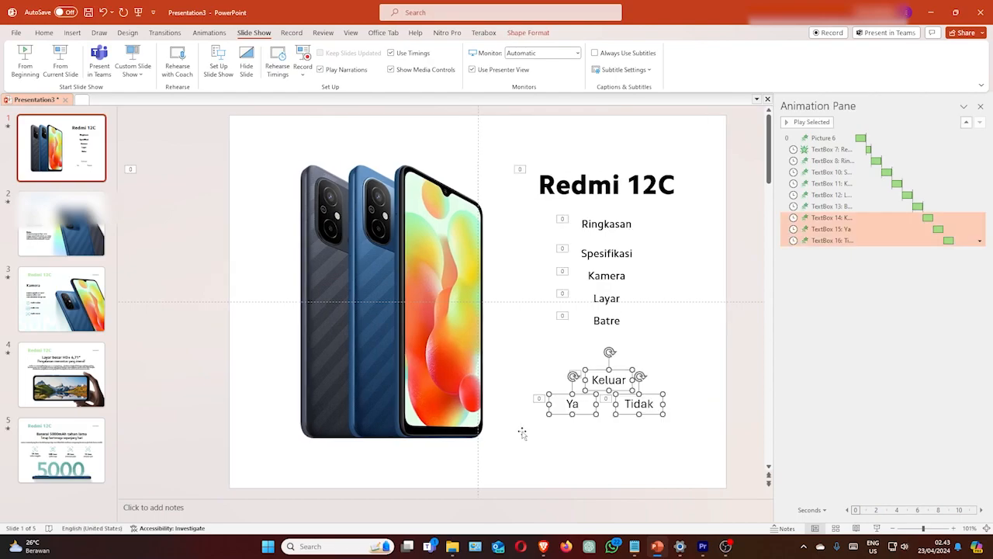
key("Delete")
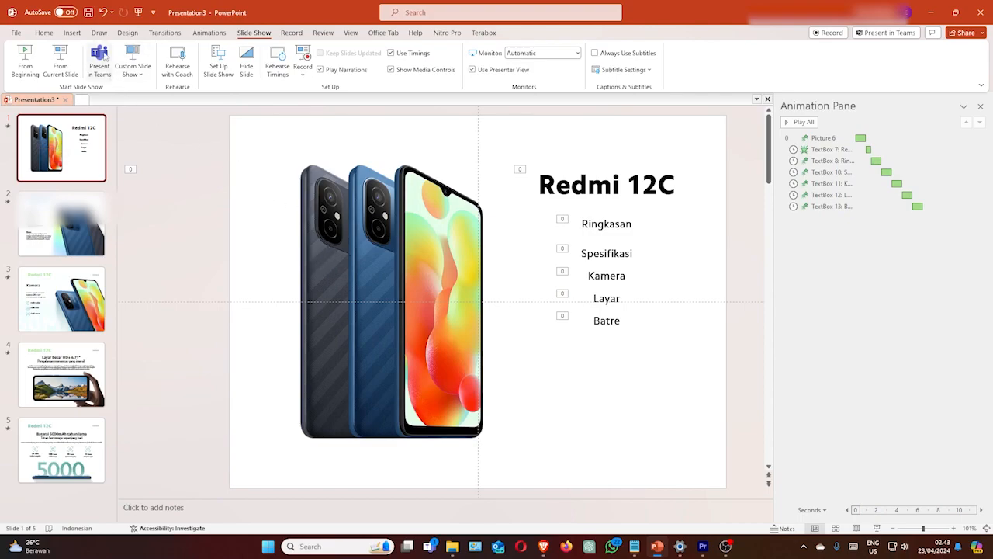
left_click(72, 32)
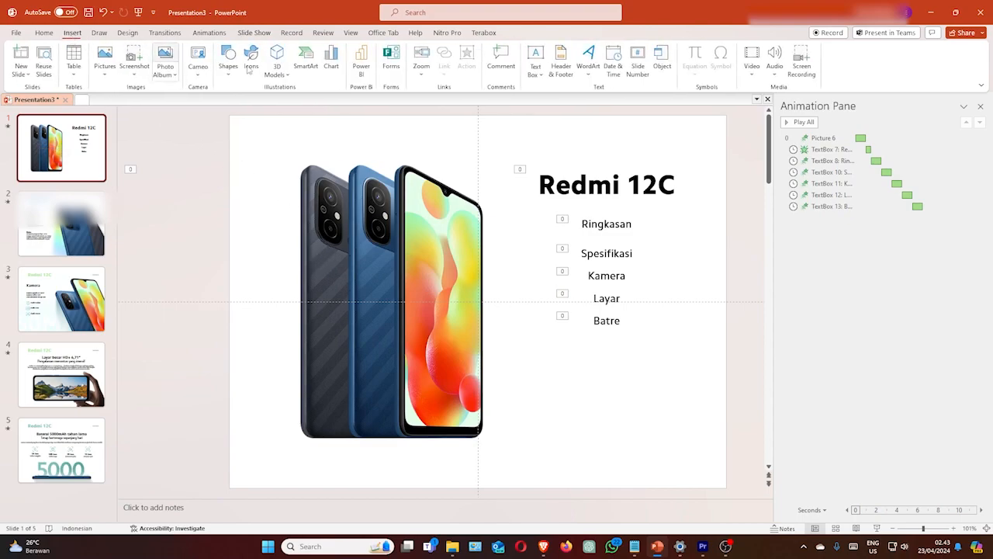
left_click(536, 61)
left_click_drag(545, 364, 638, 380)
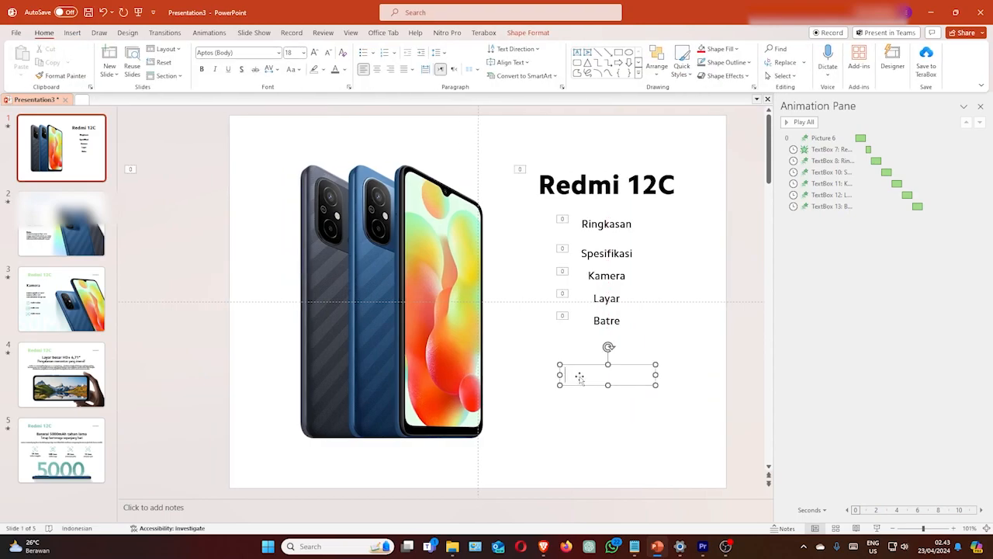
type("Keluar")
- Format Keluar in Camphor Pro Light 16, centred, and nudge it slightly upward
left_click(585, 365)
left_click(280, 53)
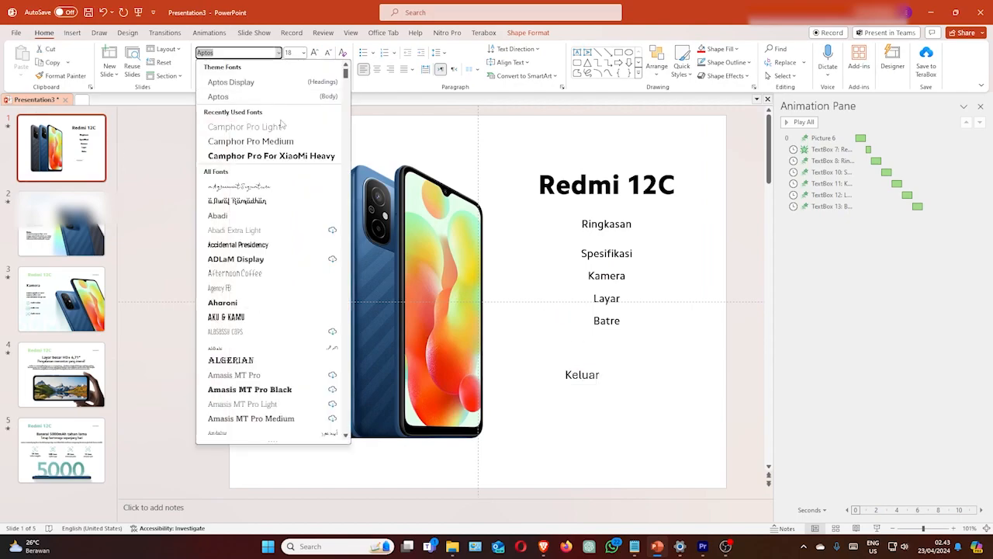
left_click(277, 127)
left_click(328, 53)
left_click(377, 69)
left_click_drag(622, 365, 601, 361)
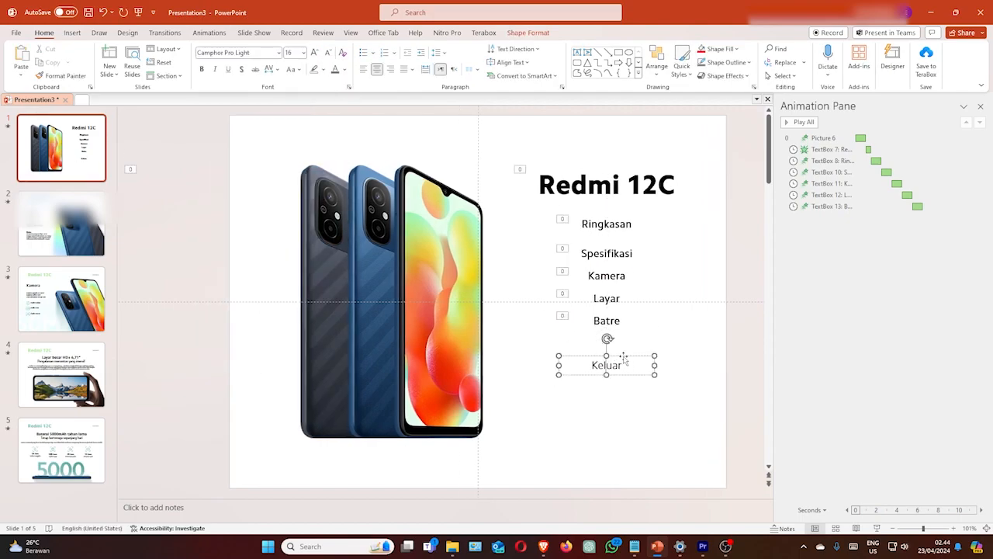
left_click(210, 32)
left_click(711, 77)
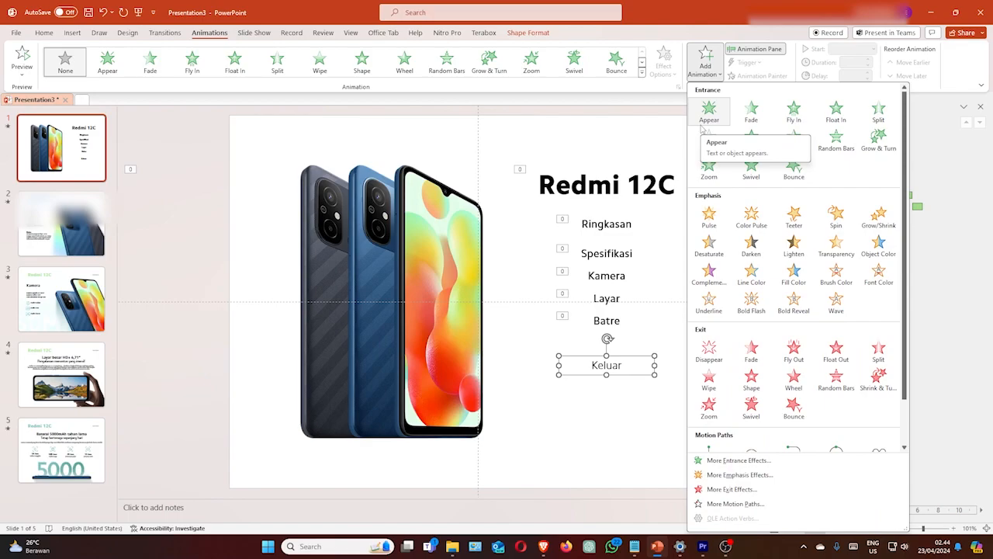
- Give the Keluar text a Fade entrance that starts After Previous
left_click(752, 114)
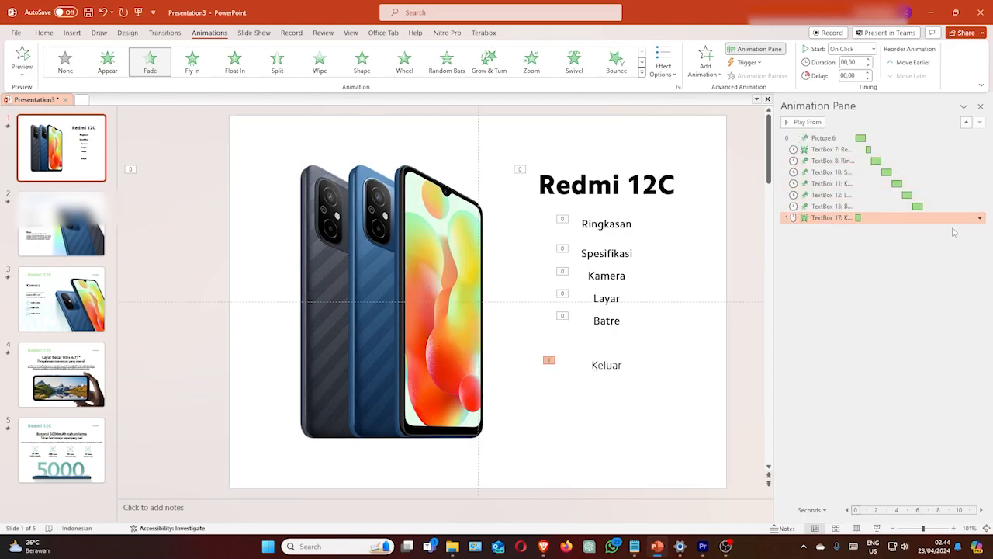
left_click(980, 218)
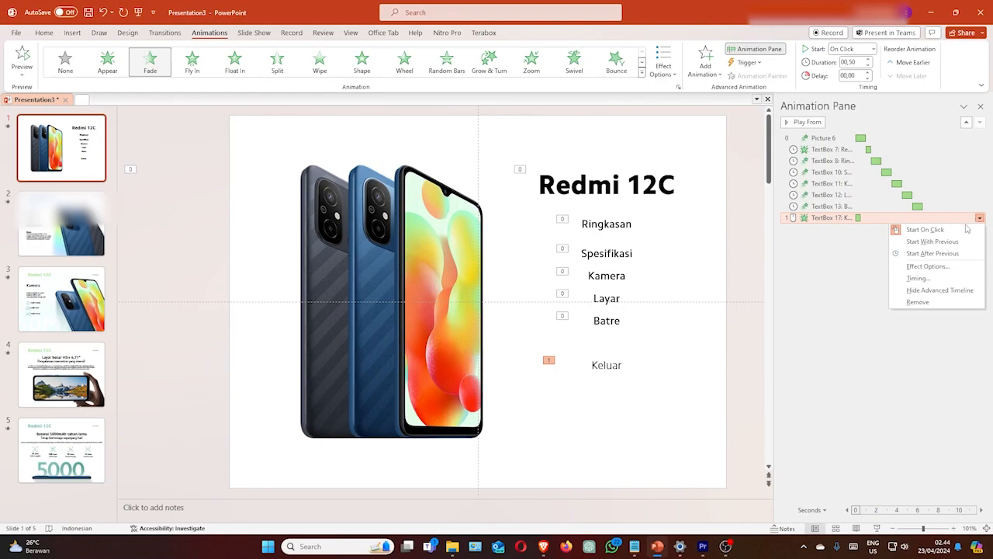
left_click(935, 253)
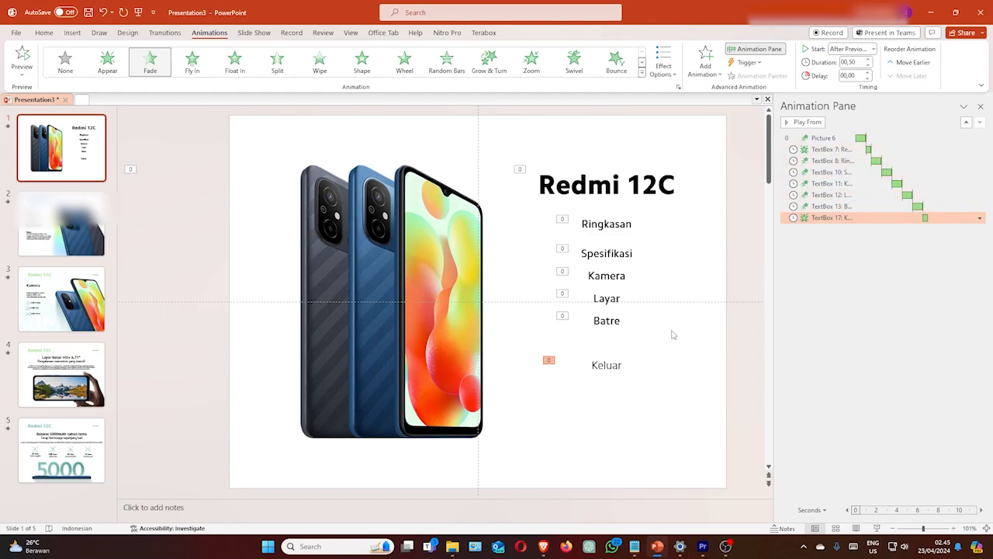
- Shrink the Keluar text box to fit its word
left_click(616, 363)
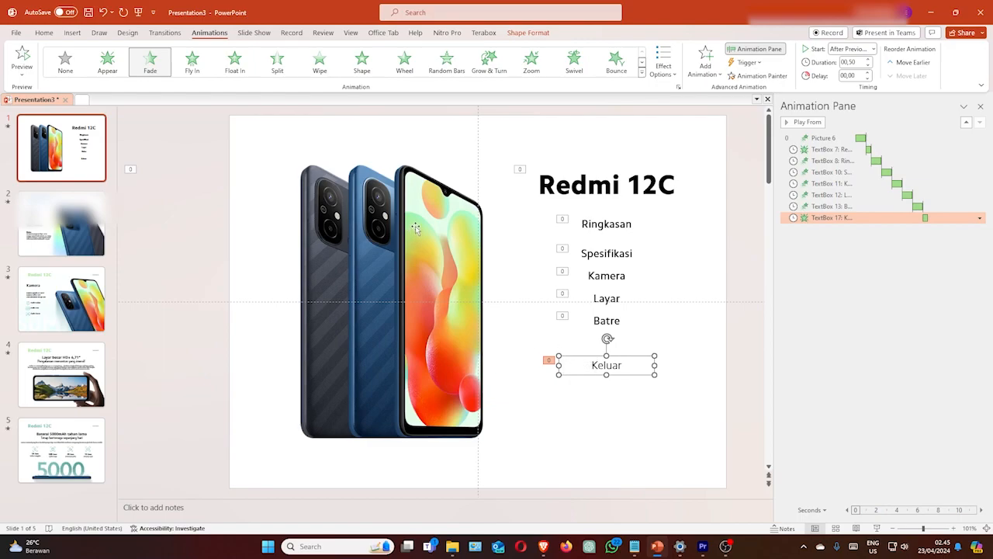
left_click_drag(553, 362, 567, 363)
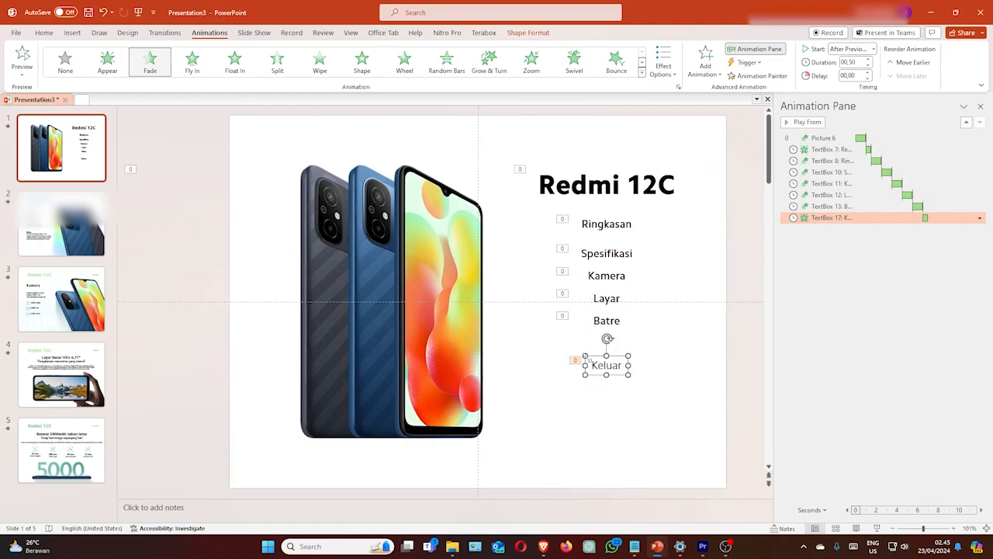
left_click(76, 35)
- Give Keluar an action hyperlink to End Show, then start the slide show with F5
left_click(466, 71)
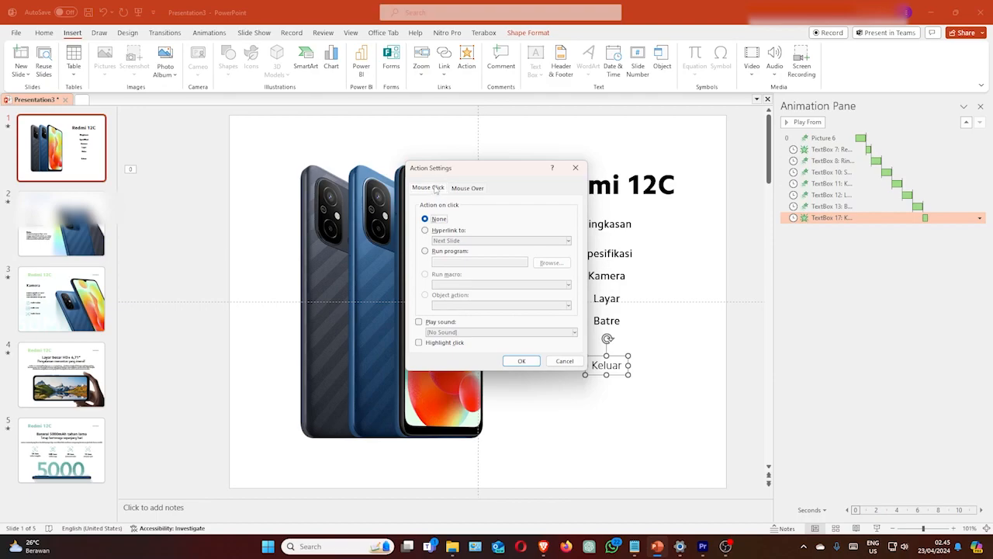
left_click(425, 230)
left_click(472, 243)
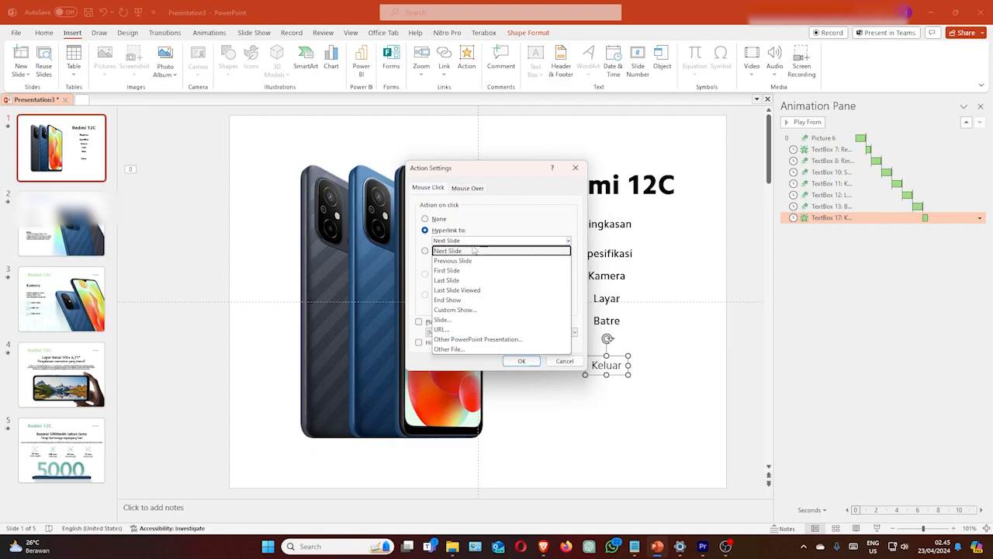
left_click(464, 302)
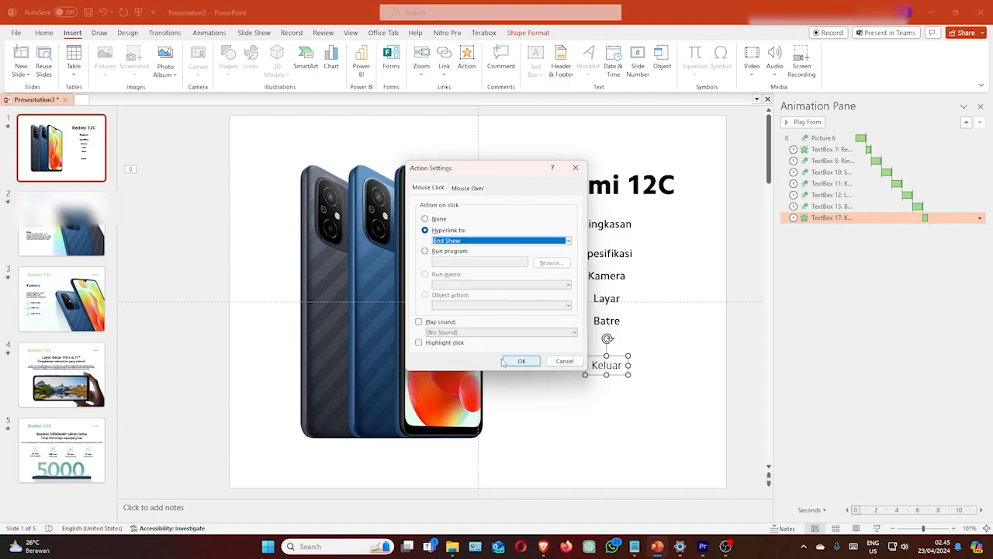
left_click(521, 361)
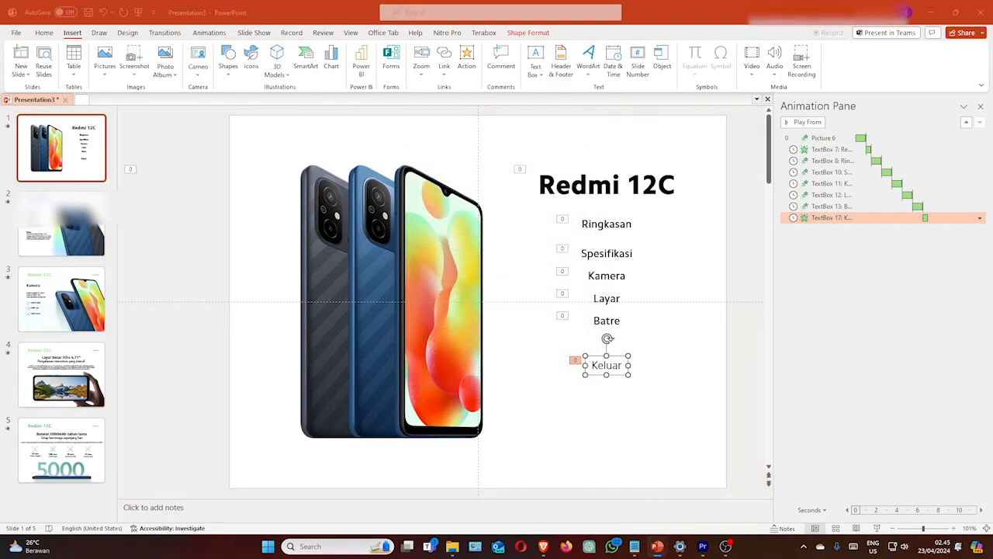
key("F5")
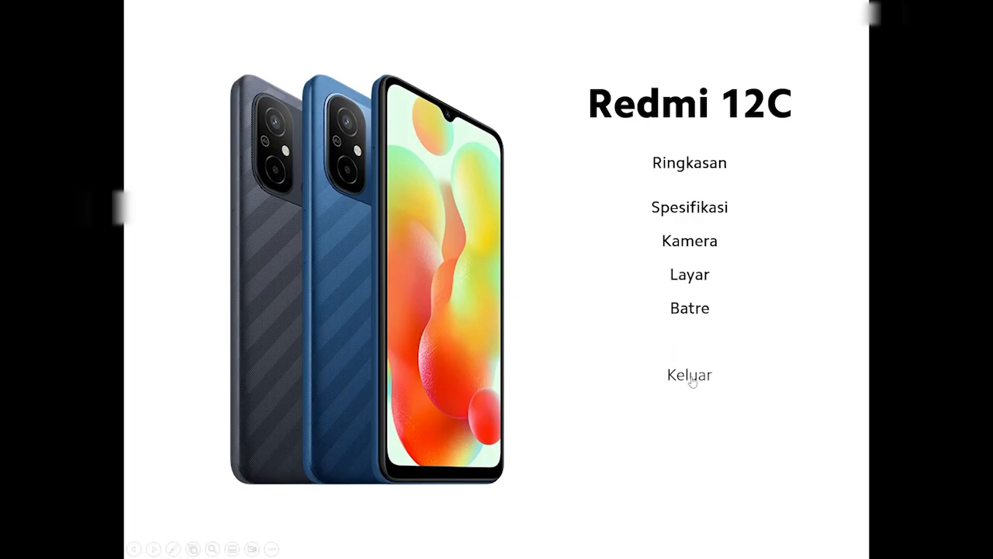
- Test the Ringkasan link, return via Kembali, then end the show with Keluar
left_click(687, 171)
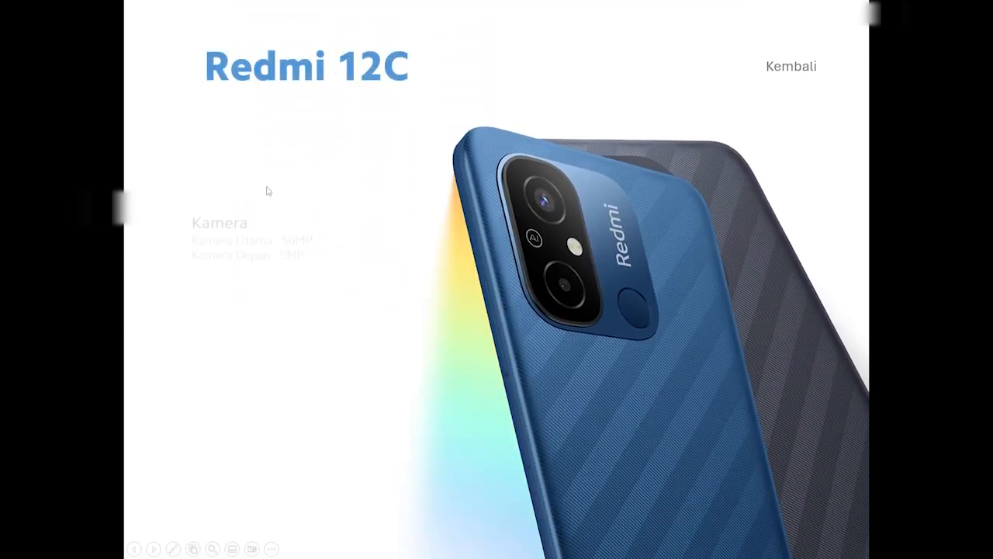
left_click(788, 67)
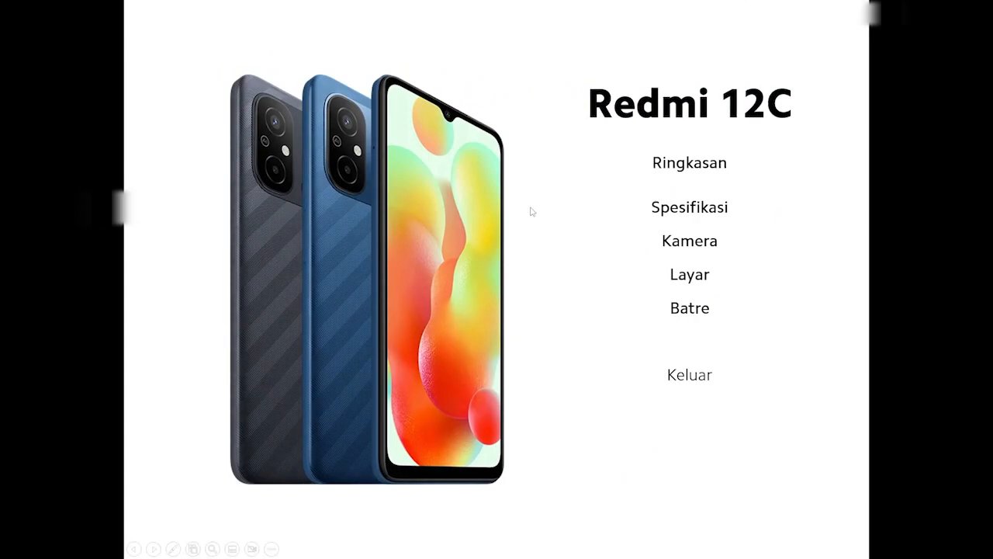
left_click(694, 377)
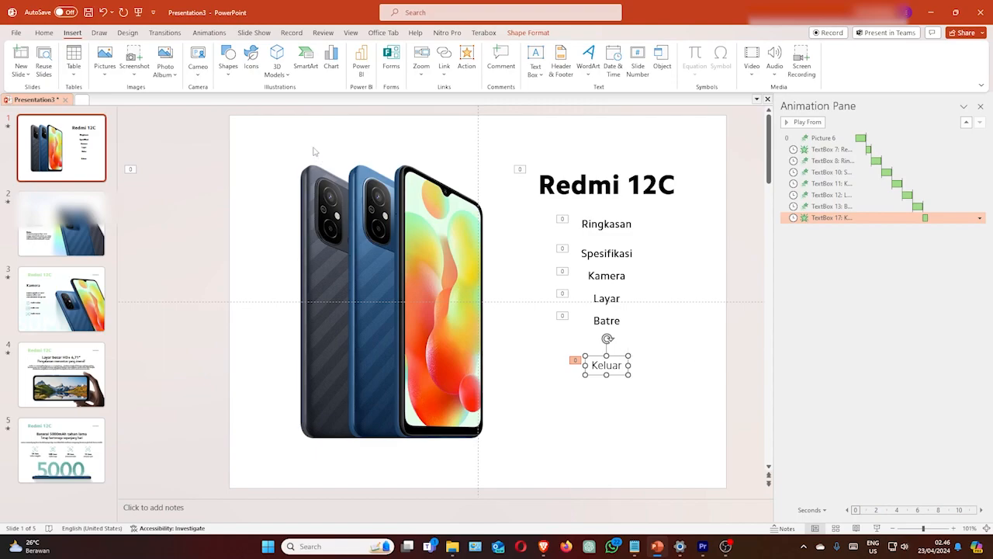
left_click(15, 33)
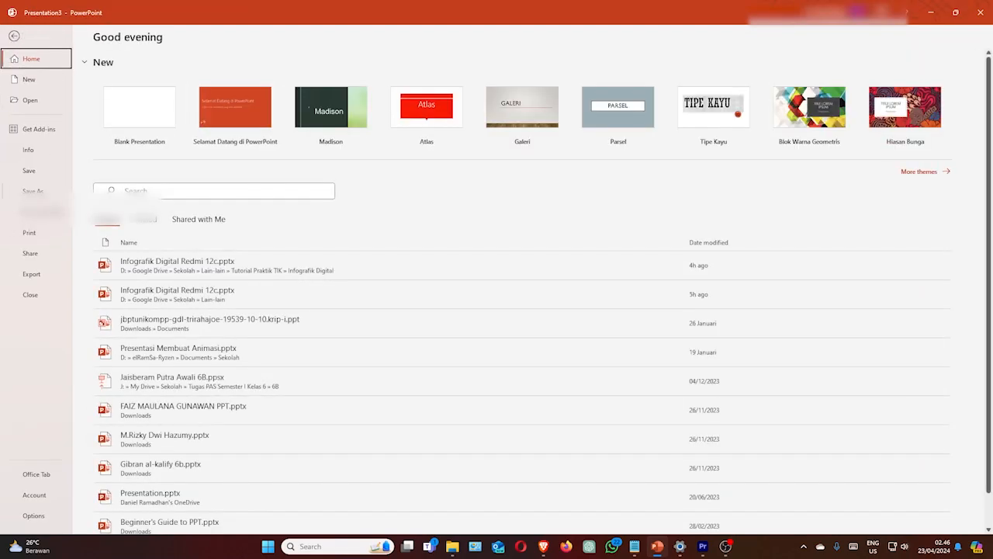
- Open the Save As dialog through File > Save As > Browse
left_click(33, 192)
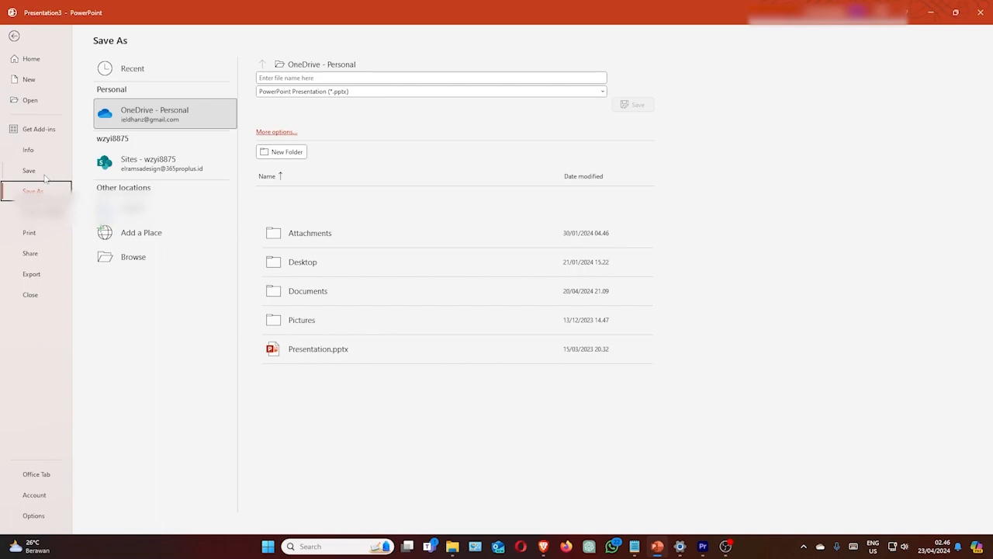
left_click(41, 174)
left_click(44, 191)
left_click(132, 262)
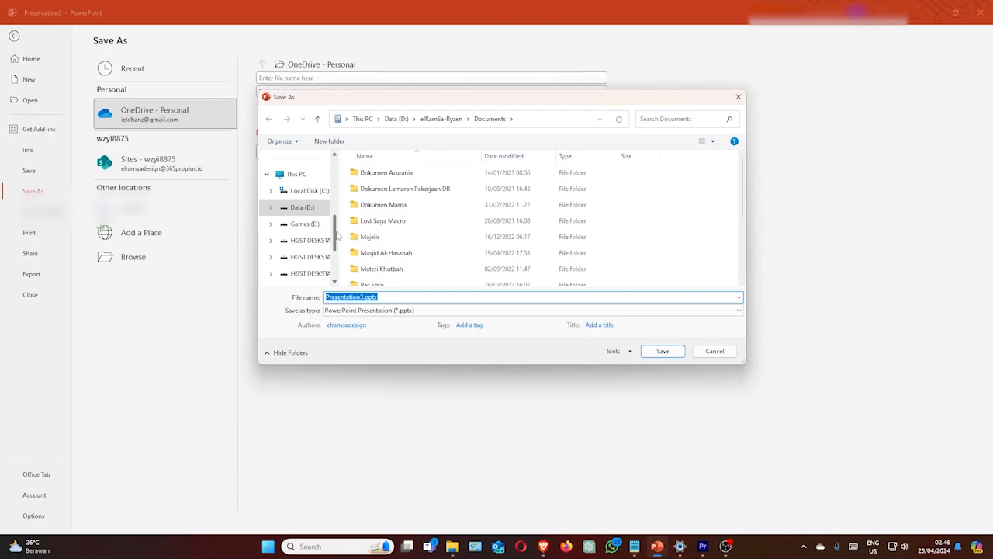
left_click_drag(339, 236, 342, 193)
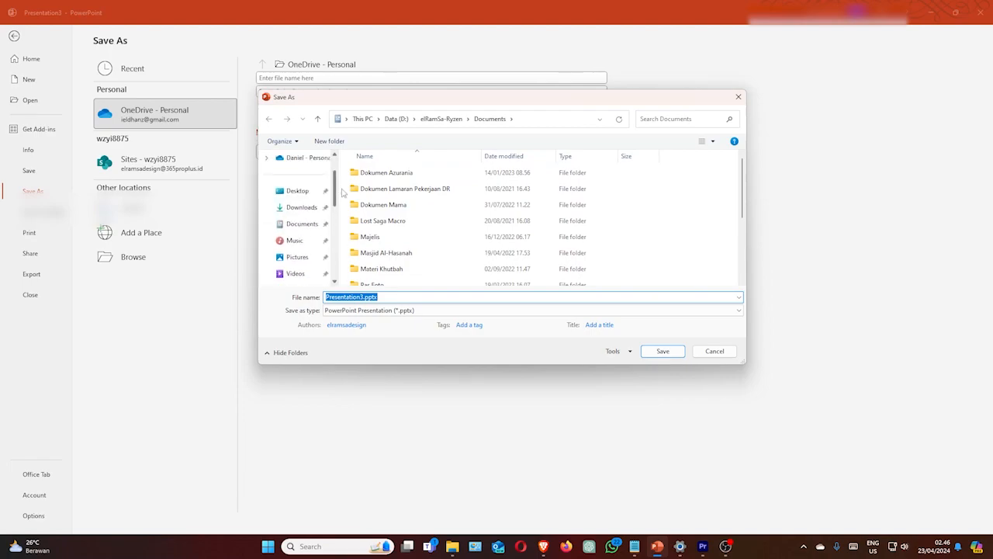
- Save the deck in Documents, named with the student's name and 'Ujian Praktik TIK'
left_click(302, 224)
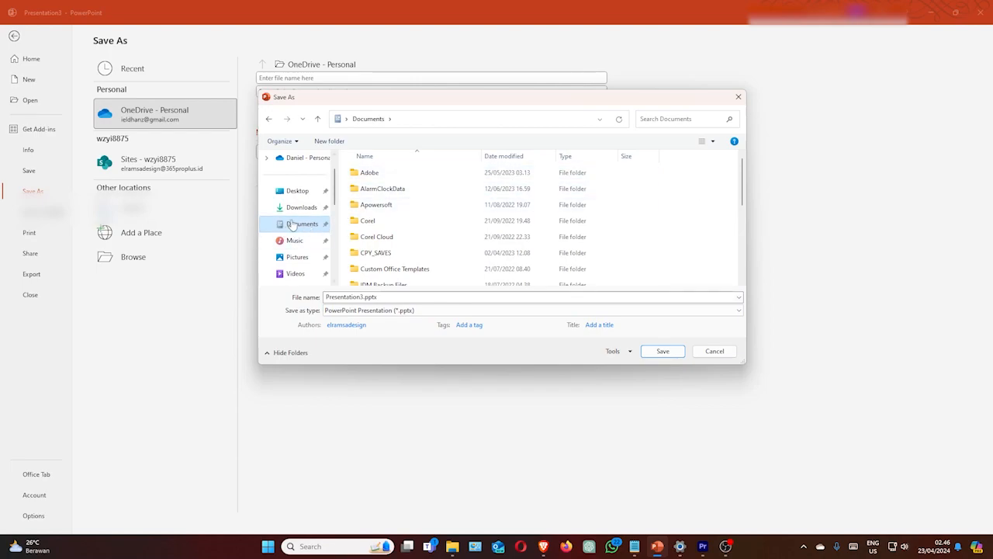
scroll(740, 195, "down", 1)
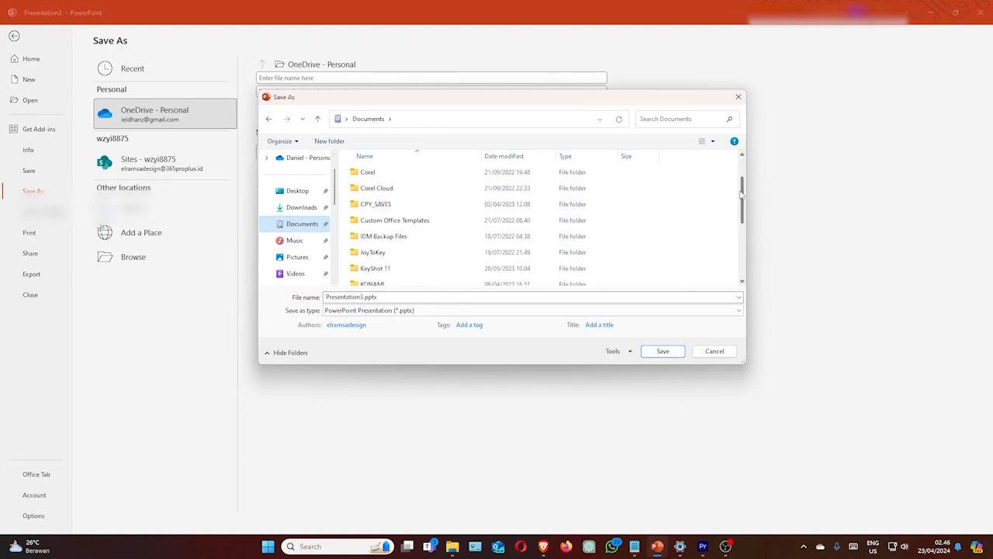
scroll(741, 195, "down", 3)
scroll(742, 163, "up", 4)
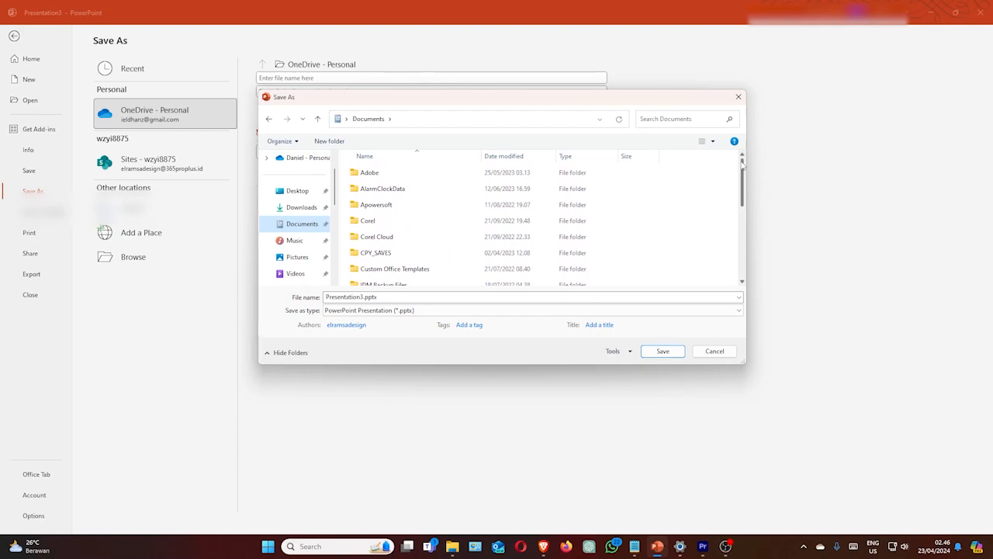
left_click(395, 297)
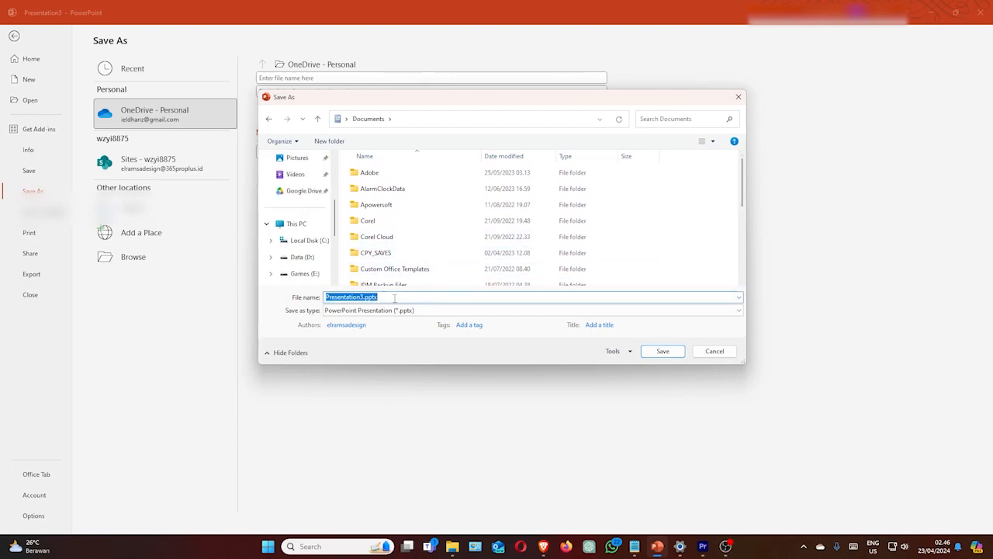
type("Daniel Ra")
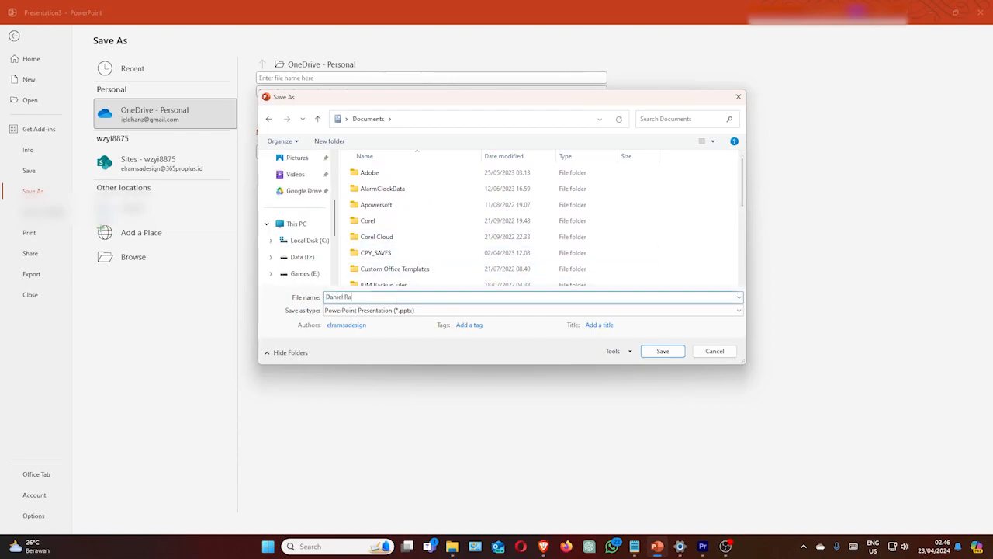
type("madhan 6A -")
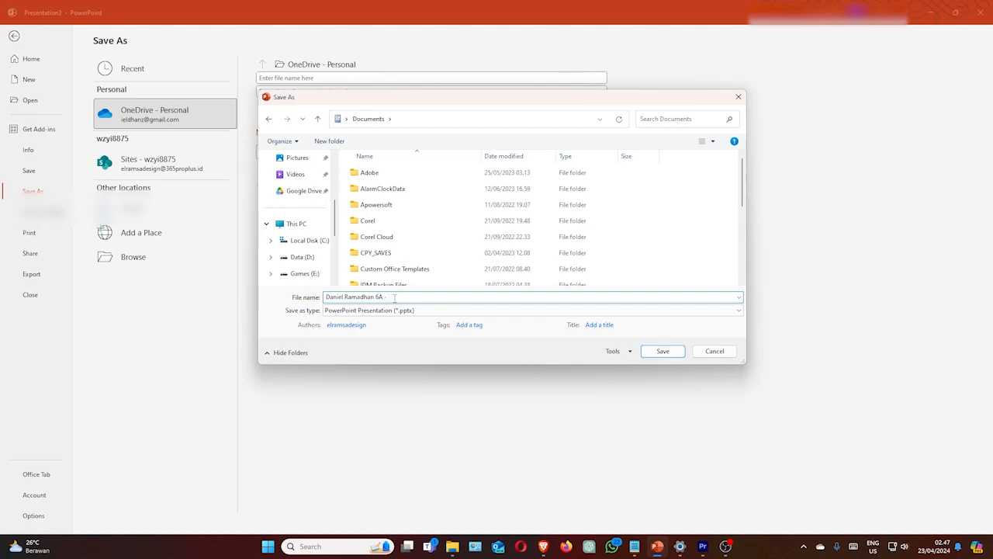
type("Ujian Praktik TIK")
left_click(661, 352)
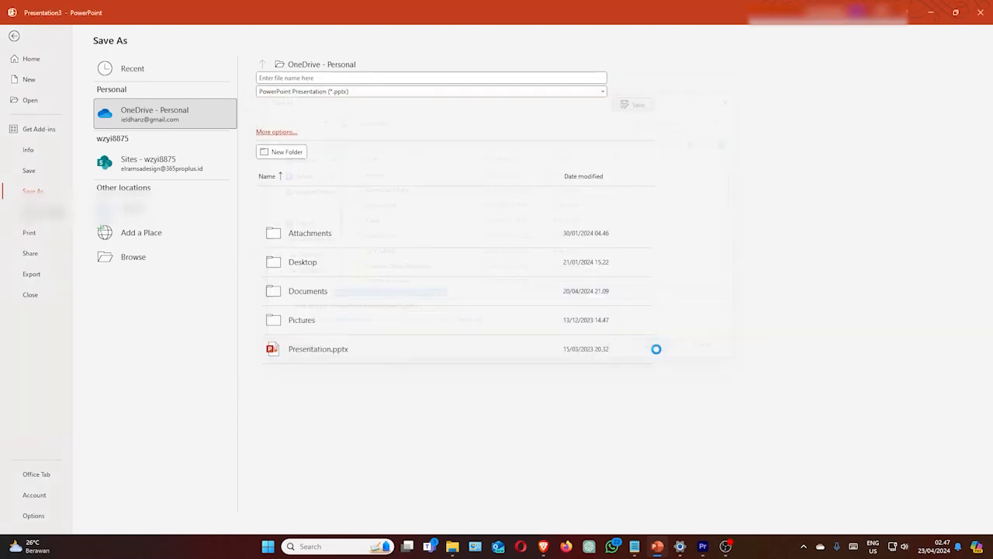